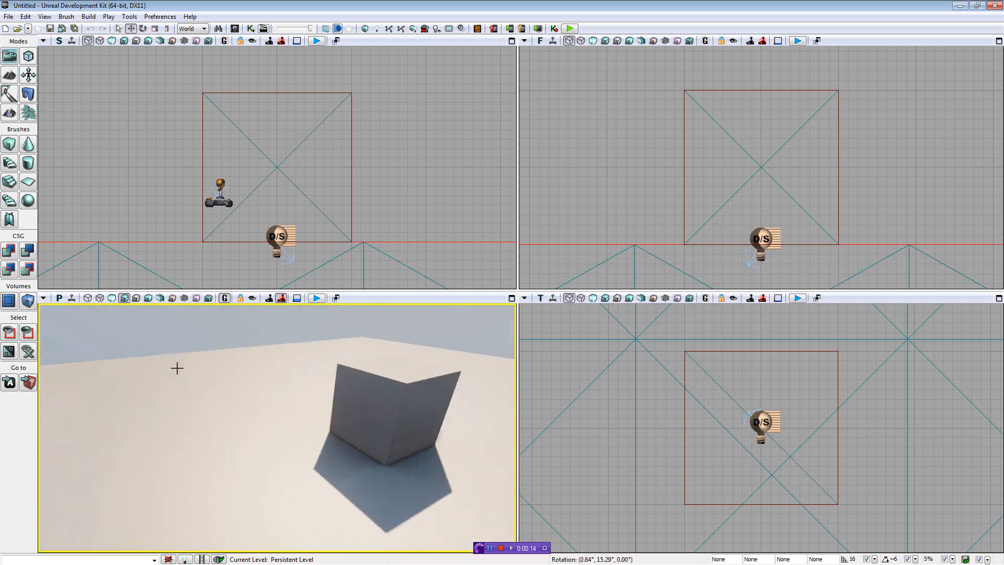
- Open the EpicCitadel.udk map from the Mobile maps folder
{"action": "left_click", "coordinate": [8, 17]}
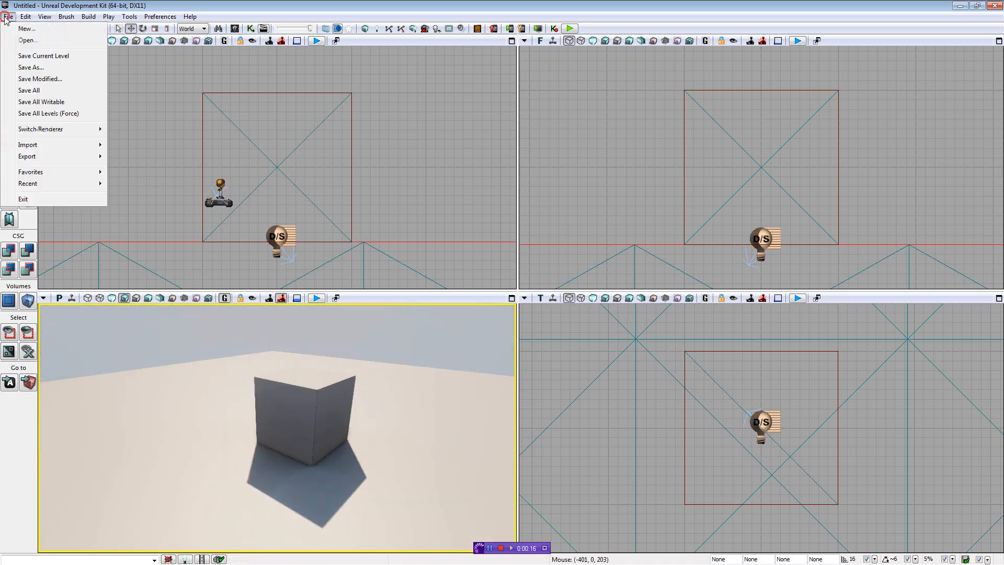
{"action": "left_click", "coordinate": [26, 40]}
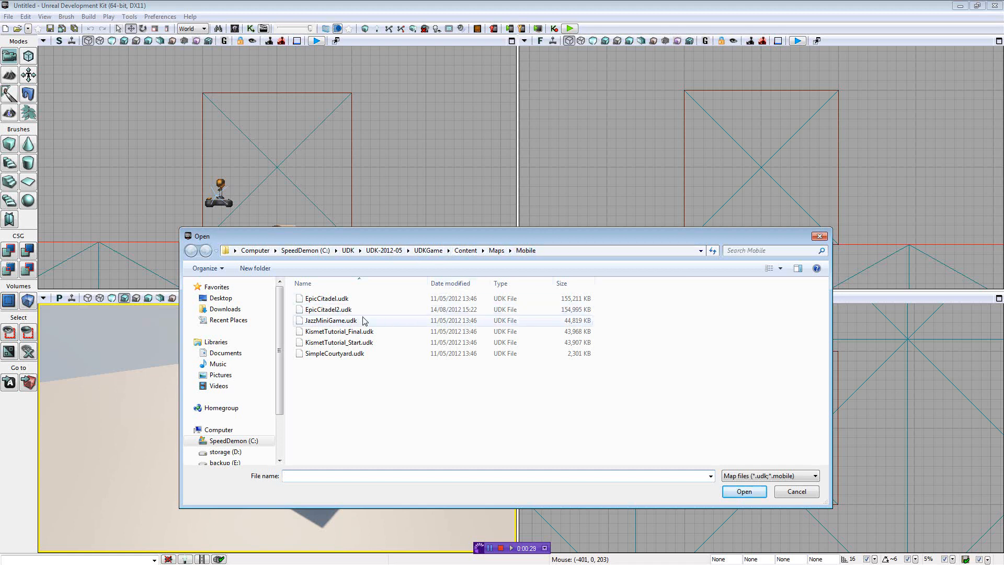
{"action": "left_click", "coordinate": [333, 298]}
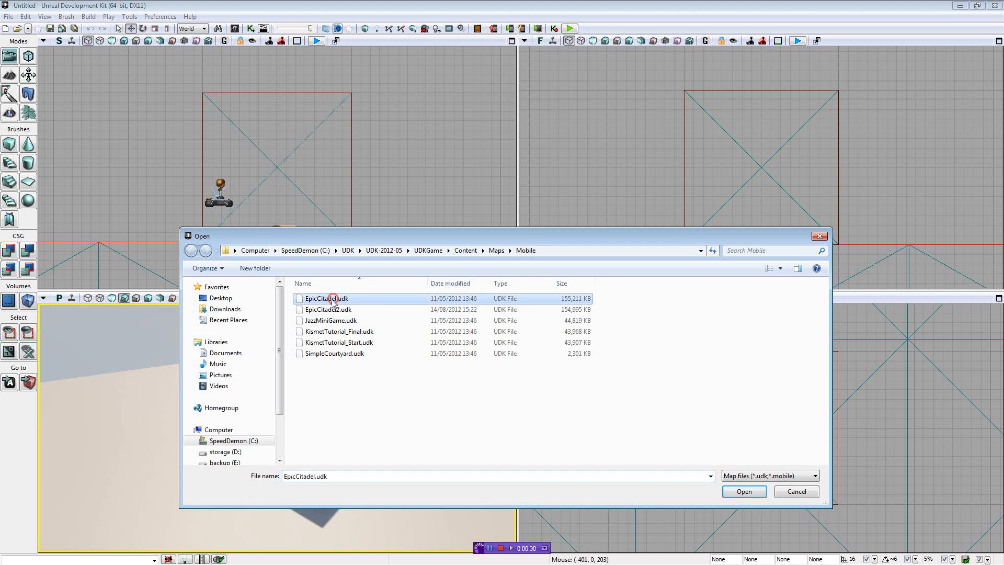
{"action": "left_click", "coordinate": [749, 492]}
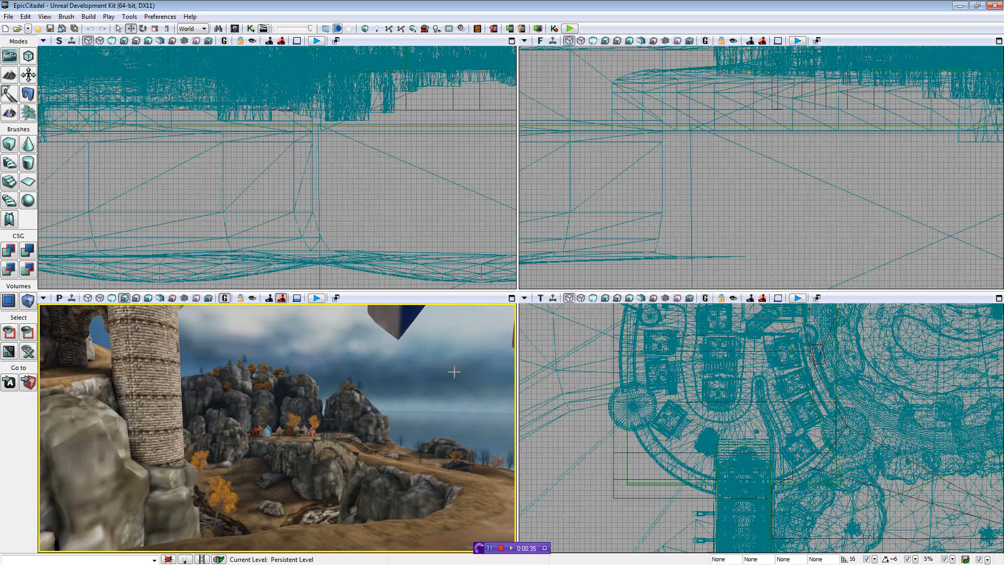
- Add a CameraActor from the Common actor classes onto the dirt path beside the castle wall
{"action": "right_click_drag", "start_coordinate": [427, 381], "coordinate": [487, 459]}
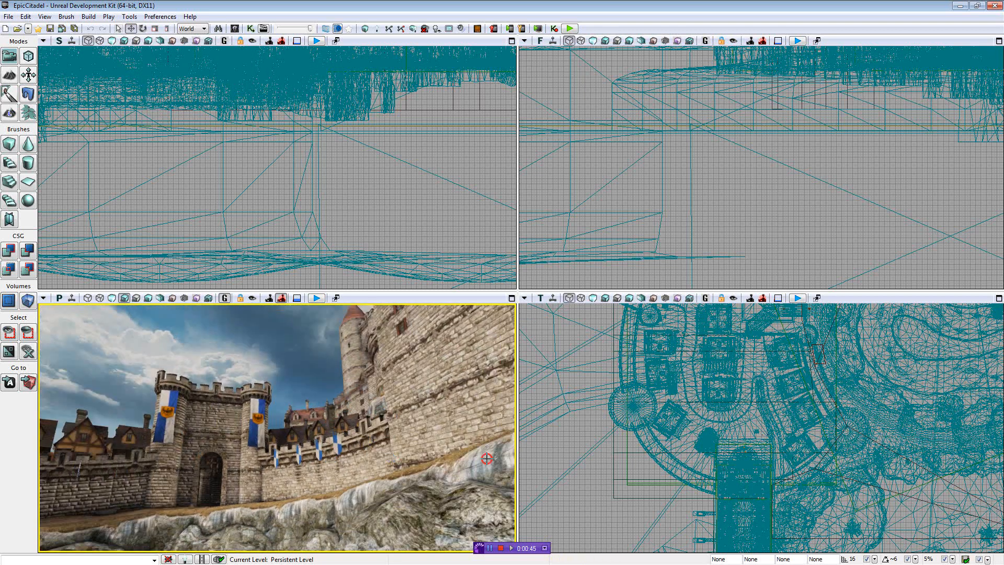
{"action": "left_click_drag", "start_coordinate": [486, 459], "coordinate": [391, 457]}
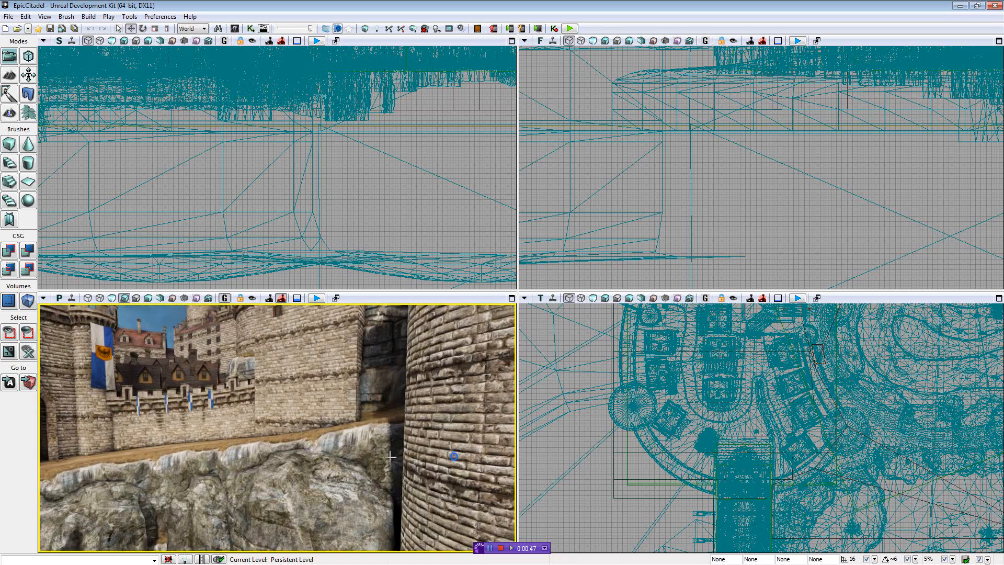
{"action": "right_click_drag", "start_coordinate": [385, 456], "coordinate": [38, 514]}
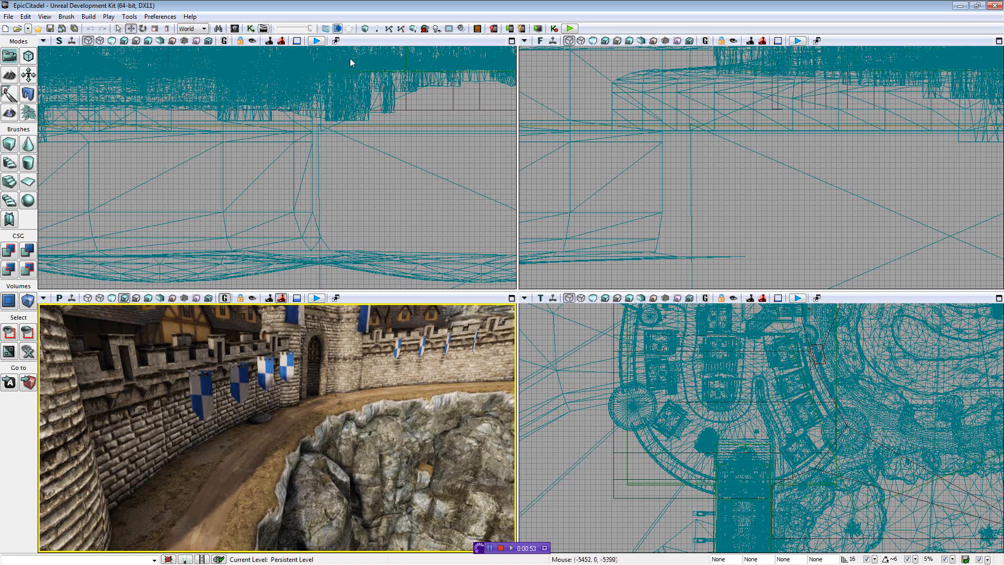
{"action": "left_click", "coordinate": [234, 29]}
{"action": "left_click", "coordinate": [489, 137]}
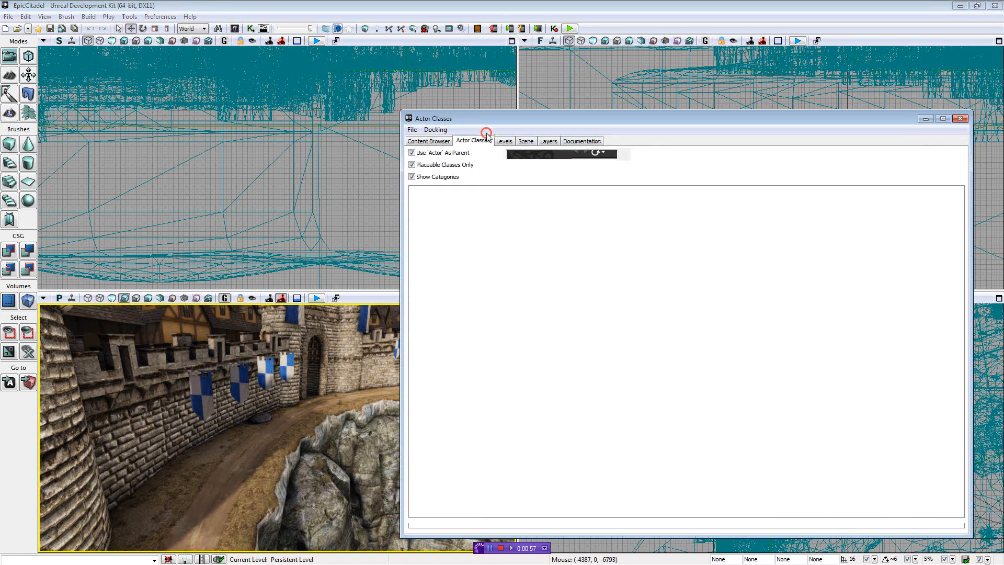
{"action": "left_click", "coordinate": [440, 208]}
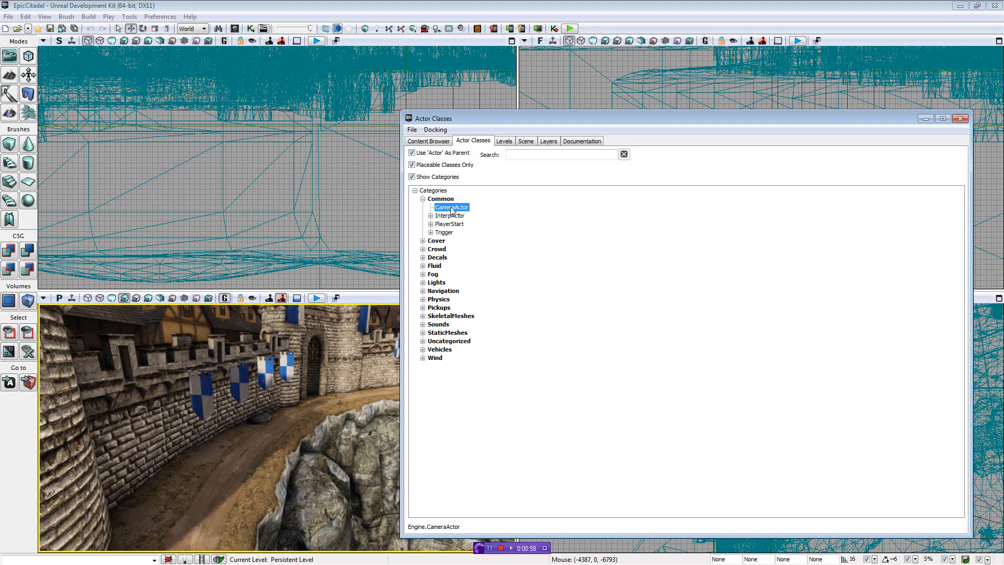
{"action": "right_click", "coordinate": [221, 497]}
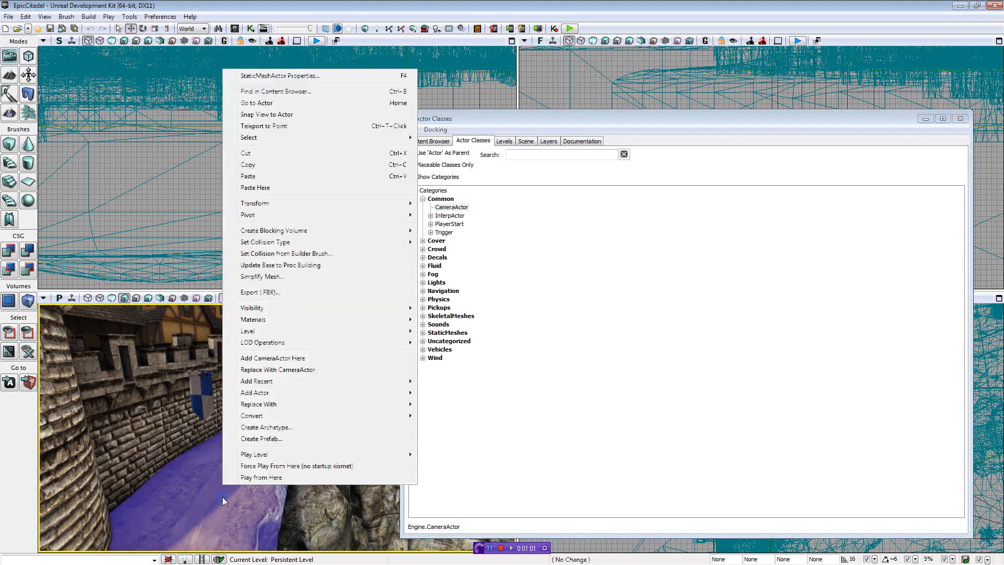
{"action": "left_click", "coordinate": [262, 358]}
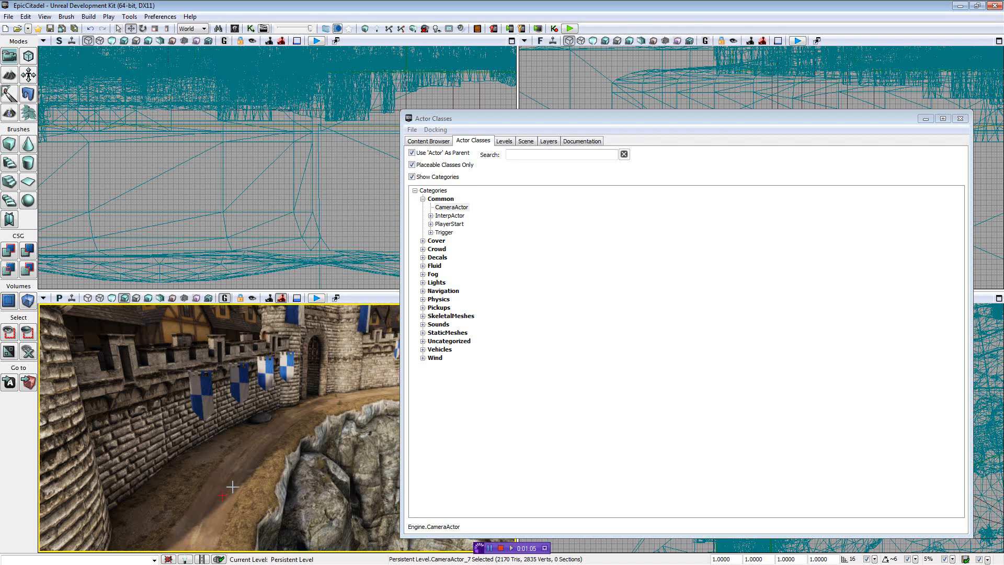
- Turn off game view in the perspective viewport to show the camera on the path, and close the Actor Classes browser
{"action": "right_click_drag", "start_coordinate": [248, 479], "coordinate": [197, 432]}
{"action": "left_click", "coordinate": [225, 299]}
{"action": "left_click_drag", "start_coordinate": [197, 433], "coordinate": [173, 458]}
{"action": "right_click_drag", "start_coordinate": [173, 457], "coordinate": [199, 444]}
{"action": "left_click_drag", "start_coordinate": [265, 418], "coordinate": [266, 322]}
{"action": "right_click_drag", "start_coordinate": [265, 322], "coordinate": [282, 388]}
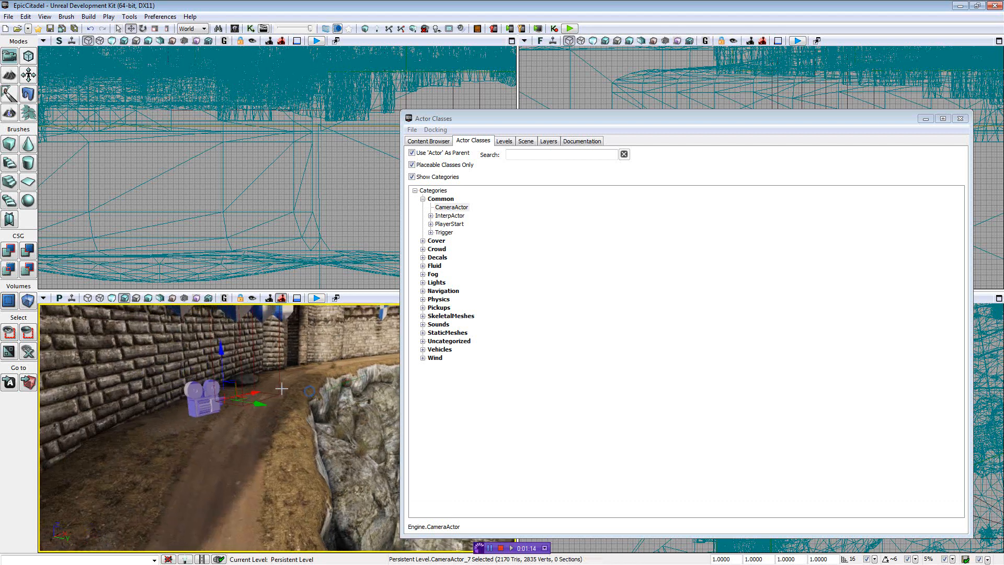
{"action": "left_click", "coordinate": [960, 119]}
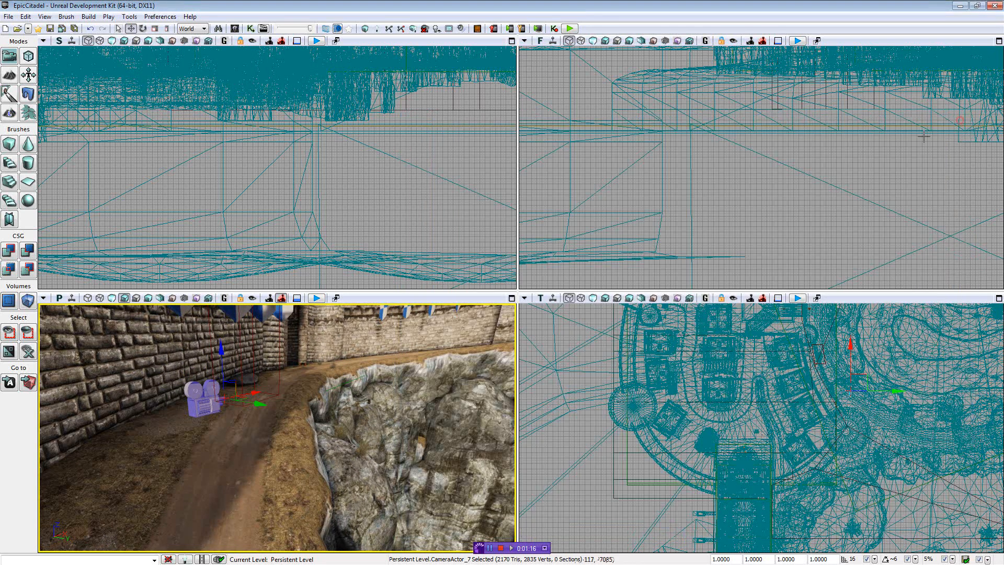
{"action": "right_click_drag", "start_coordinate": [384, 369], "coordinate": [356, 359]}
{"action": "right_click_drag", "start_coordinate": [247, 384], "coordinate": [262, 390]}
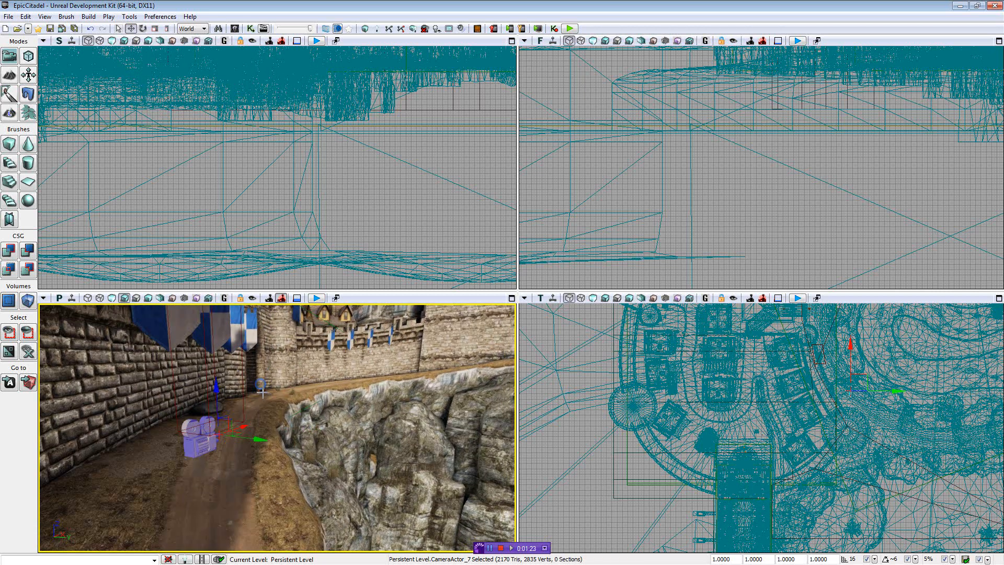
- Lock the perspective viewport to the camera actor, aim it at the castle gate and keep, and release the lock
{"action": "left_click", "coordinate": [253, 298]}
{"action": "left_click", "coordinate": [200, 447]}
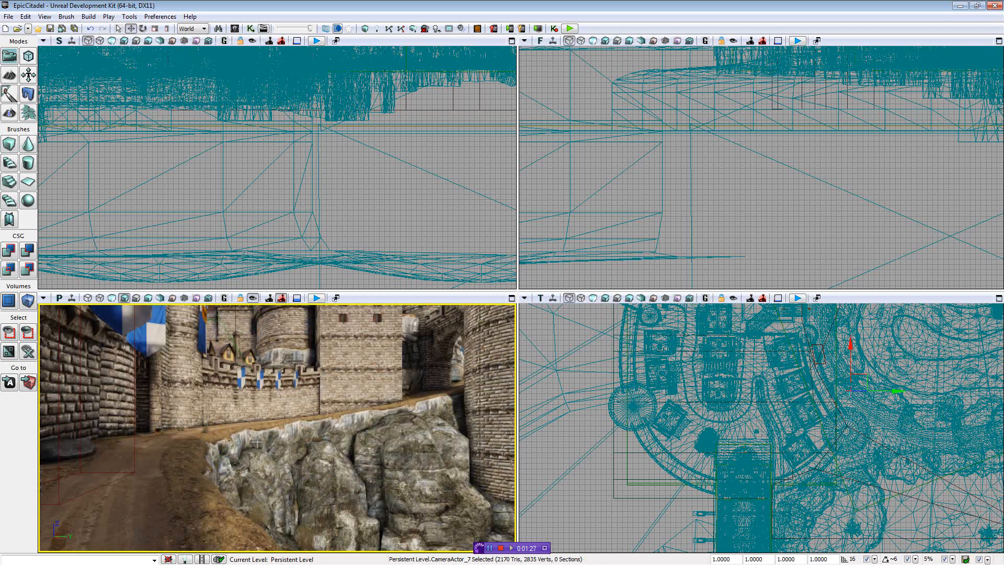
{"action": "right_click_drag", "start_coordinate": [277, 354], "coordinate": [438, 317]}
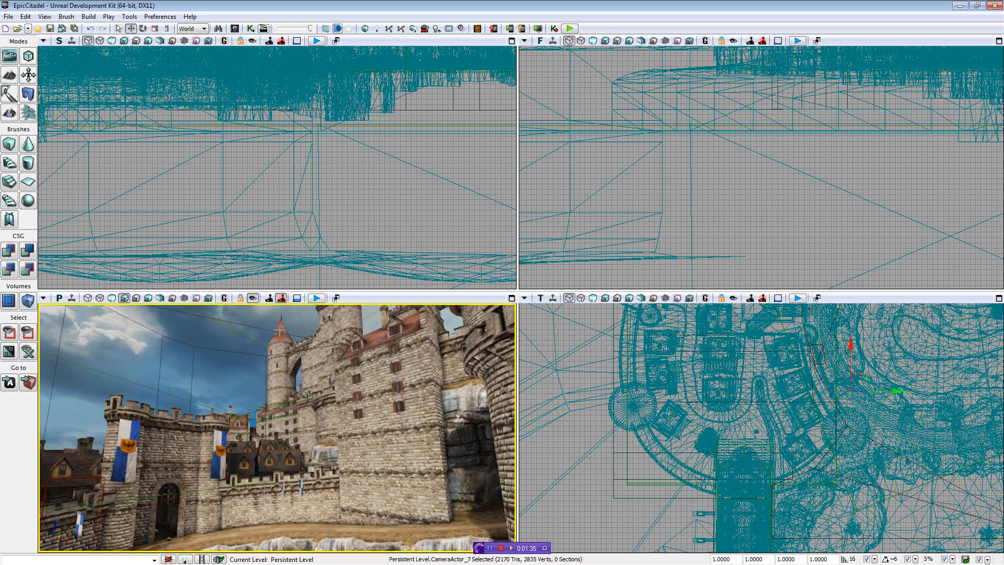
{"action": "left_click", "coordinate": [252, 299]}
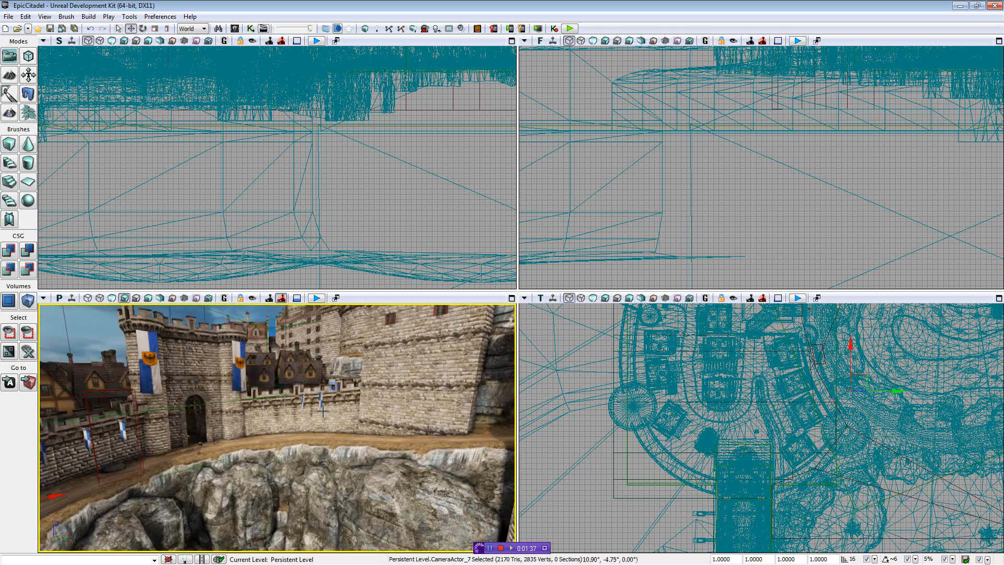
- Select the repositioned camera actor, lock the perspective viewport to it again, and reframe the gate tower and castle wall
{"action": "right_click_drag", "start_coordinate": [275, 424], "coordinate": [411, 410]}
{"action": "right_click", "coordinate": [328, 407]}
{"action": "left_click", "coordinate": [313, 385]}
{"action": "left_click", "coordinate": [313, 384]}
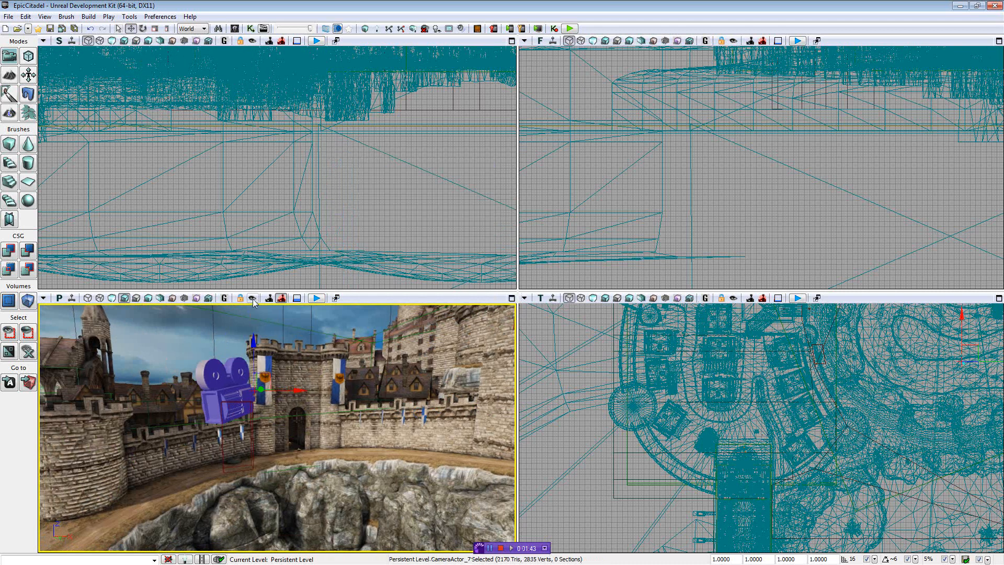
{"action": "left_click", "coordinate": [253, 299]}
{"action": "right_click_drag", "start_coordinate": [274, 399], "coordinate": [324, 428]}
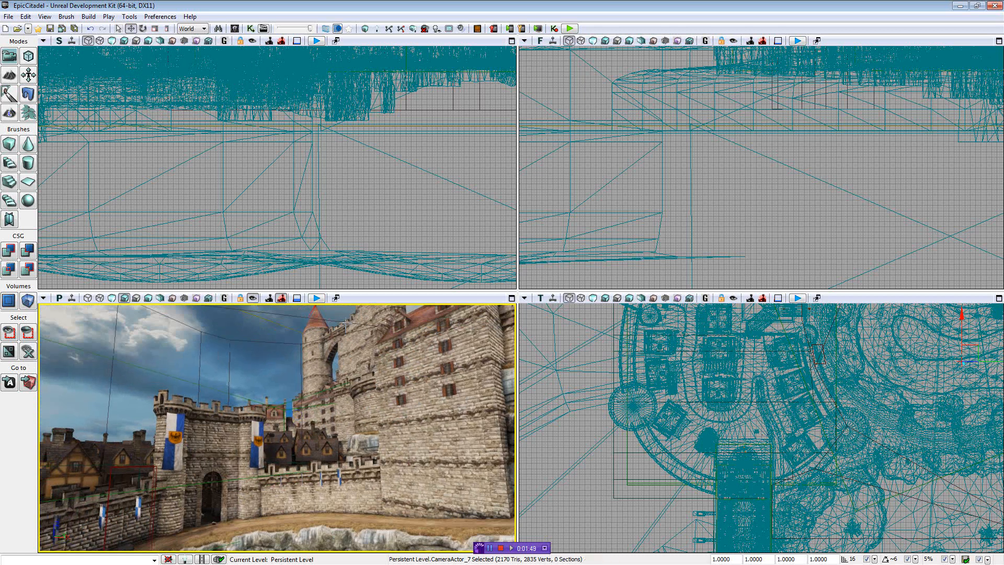
- Open Kismet and add a new Matinee in an empty area of the main sequence
{"action": "left_click", "coordinate": [251, 28]}
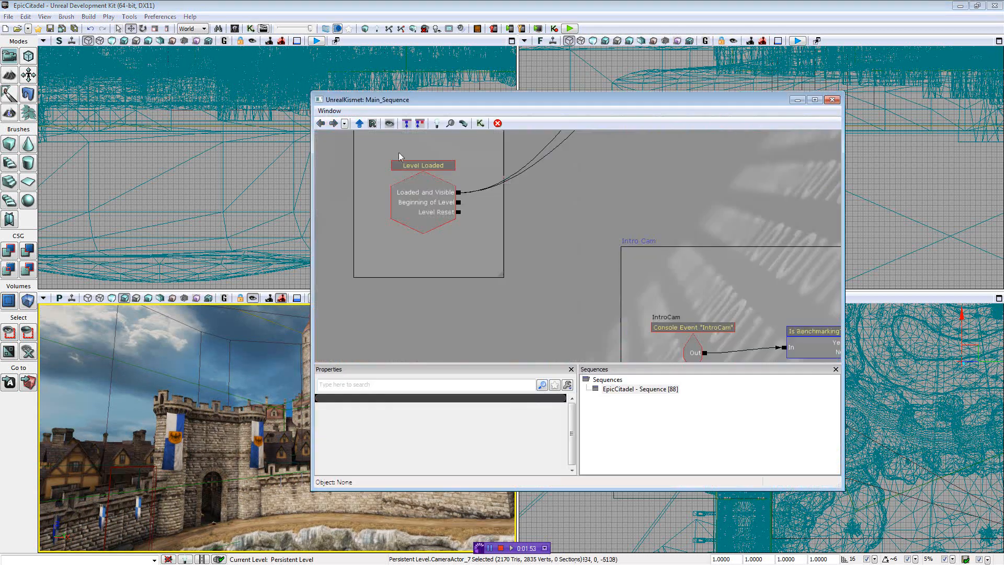
{"action": "left_click_drag", "start_coordinate": [616, 195], "coordinate": [493, 202]}
{"action": "scroll", "coordinate": [499, 211], "scroll_direction": "down", "scroll_amount": 9}
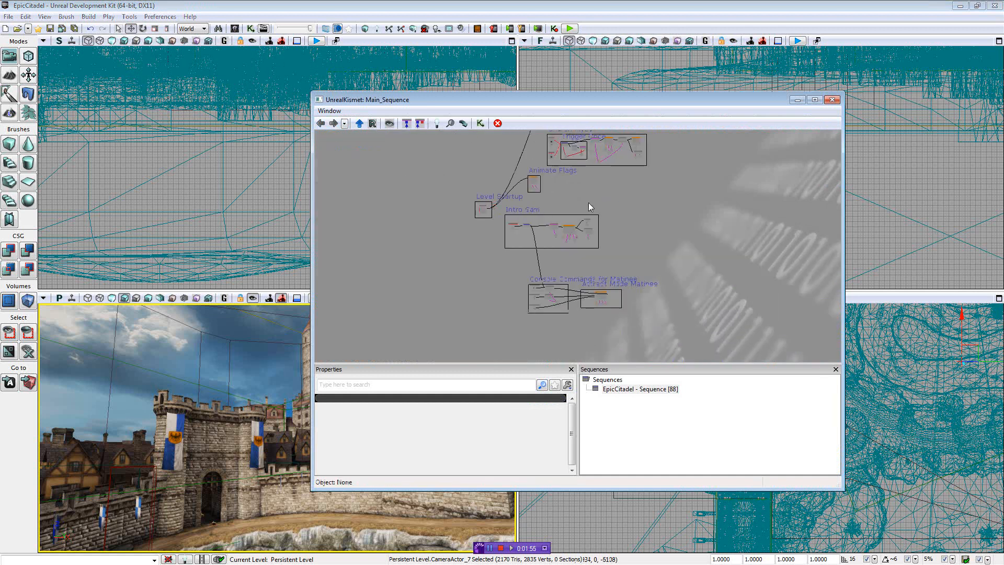
{"action": "left_click_drag", "start_coordinate": [630, 206], "coordinate": [467, 342]}
{"action": "scroll", "coordinate": [426, 230], "scroll_direction": "down", "scroll_amount": 6}
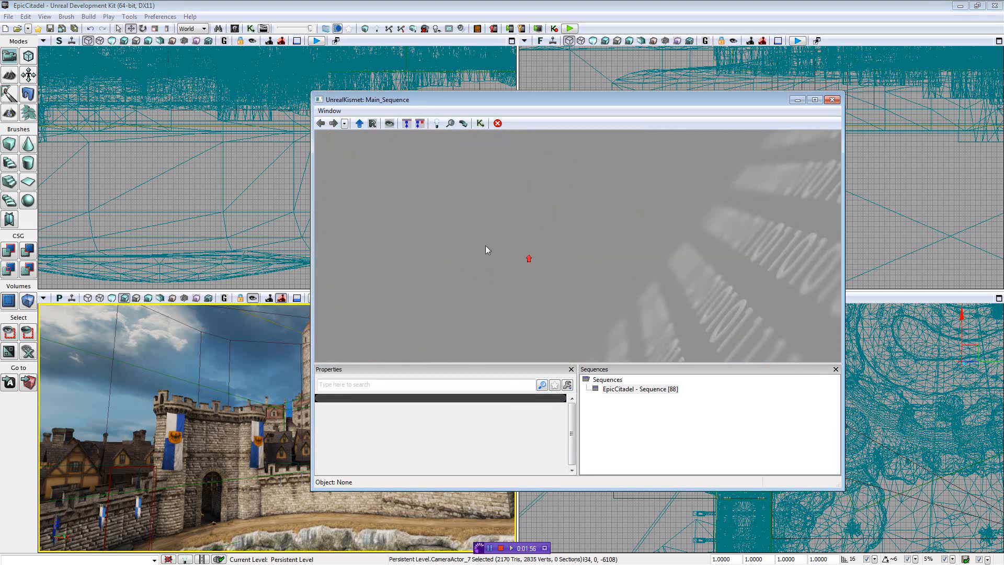
{"action": "left_click_drag", "start_coordinate": [582, 219], "coordinate": [366, 264]}
{"action": "left_click", "coordinate": [511, 255]}
{"action": "right_click", "coordinate": [496, 254]}
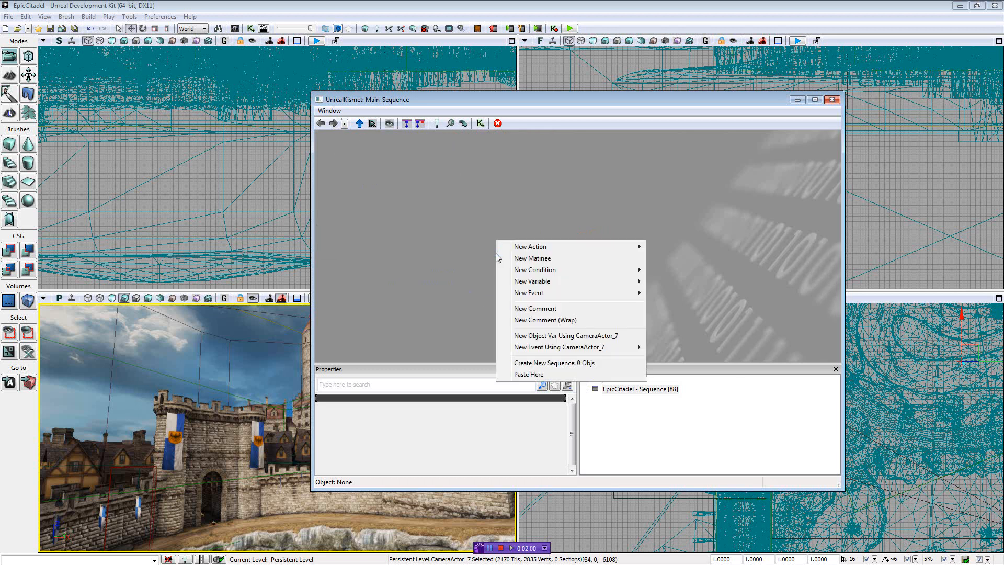
{"action": "left_click", "coordinate": [445, 252]}
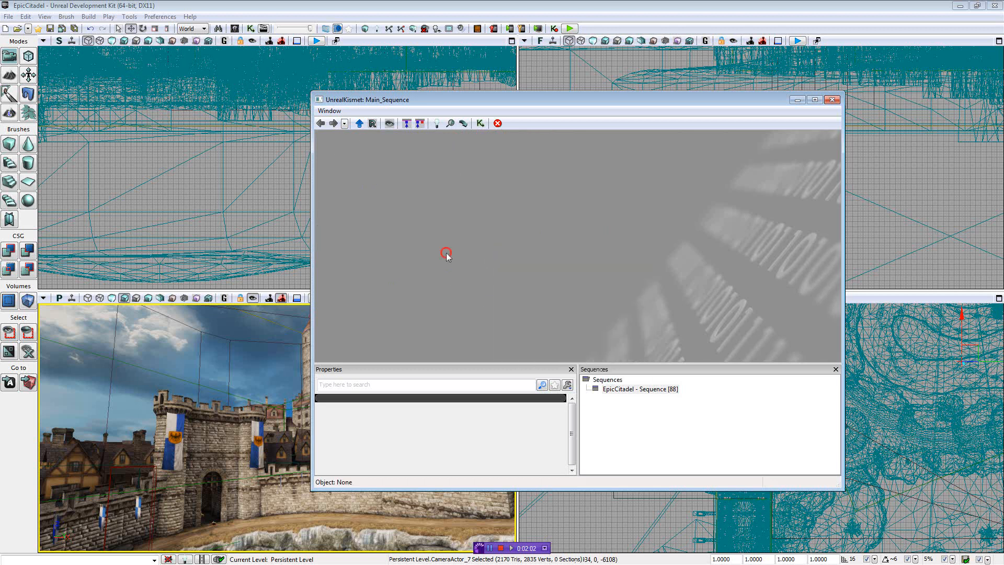
{"action": "left_click_drag", "start_coordinate": [444, 252], "coordinate": [491, 259]}
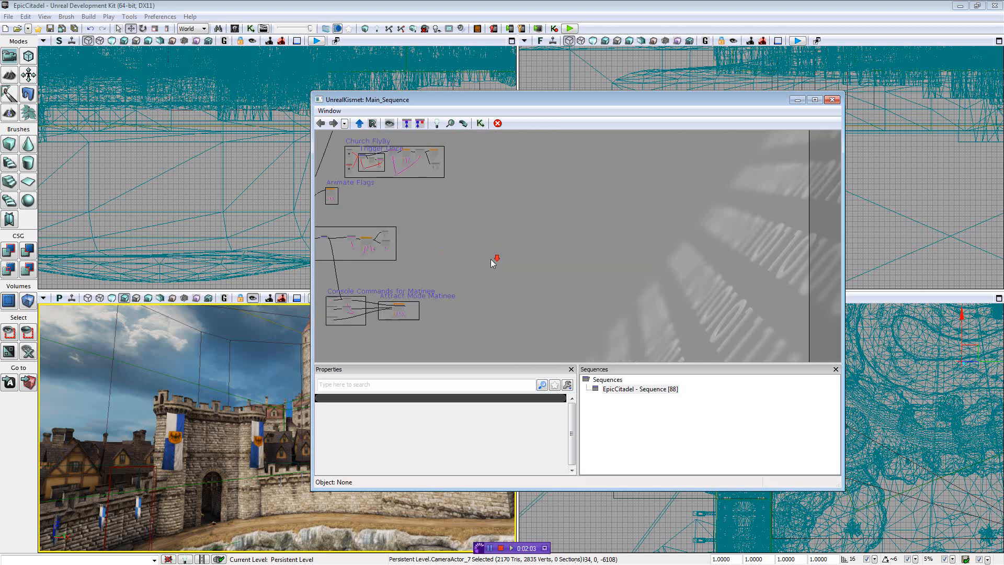
{"action": "right_click", "coordinate": [492, 225]}
{"action": "left_click", "coordinate": [517, 230]}
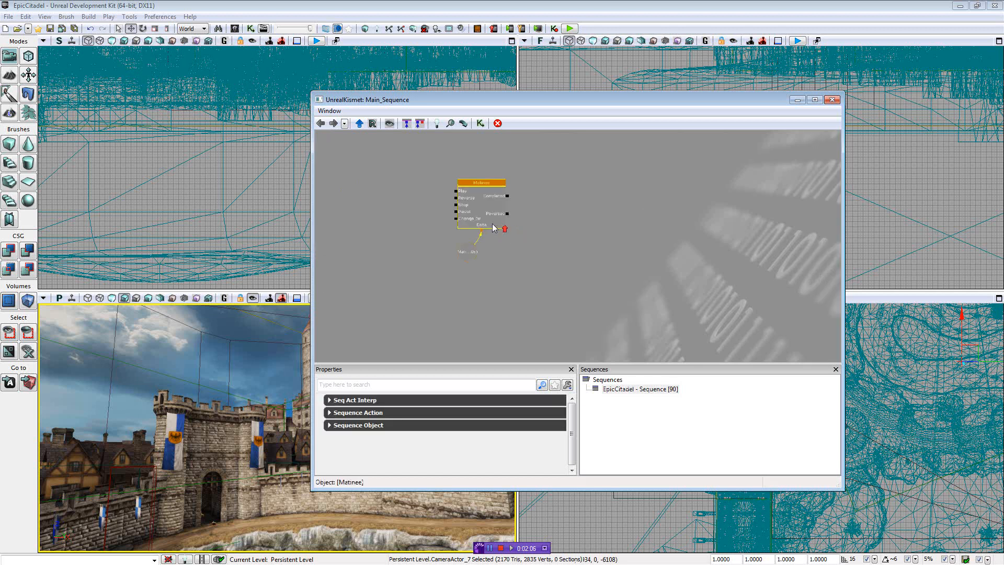
{"action": "scroll", "coordinate": [494, 228], "scroll_direction": "up", "scroll_amount": 2}
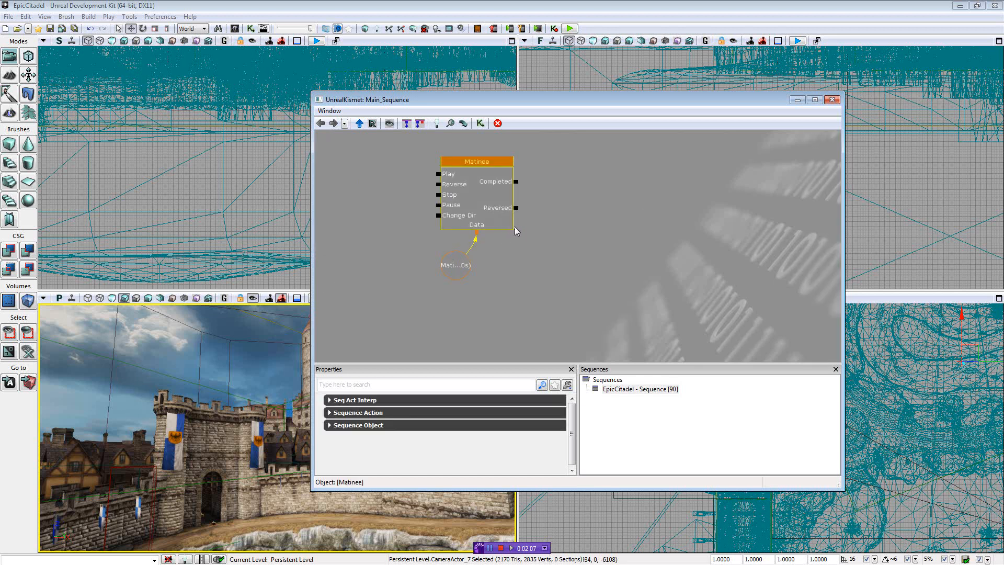
- Open the new Matinee for editing, close the Kismet window, and shrink the Matinee window to uncover the perspective viewport
{"action": "left_click", "coordinate": [476, 173]}
{"action": "double_click", "coordinate": [476, 172]}
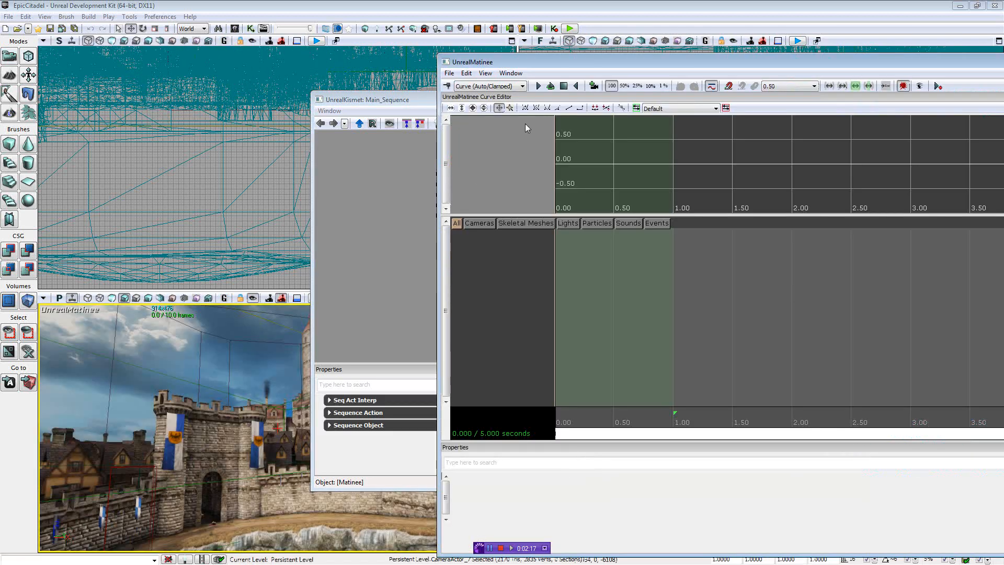
{"action": "left_click", "coordinate": [412, 106]}
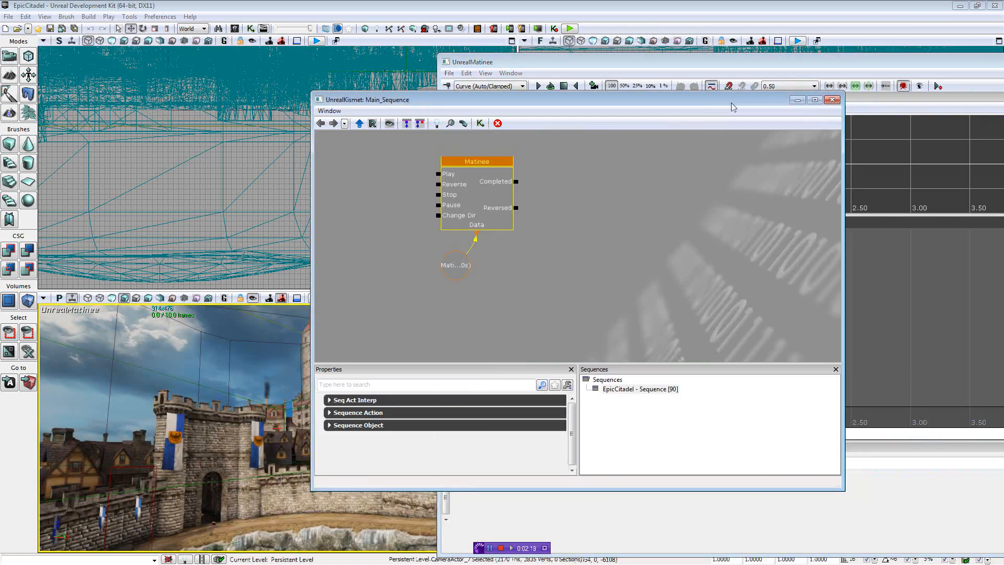
{"action": "left_click", "coordinate": [835, 99]}
{"action": "left_click_drag", "start_coordinate": [667, 66], "coordinate": [511, 57]}
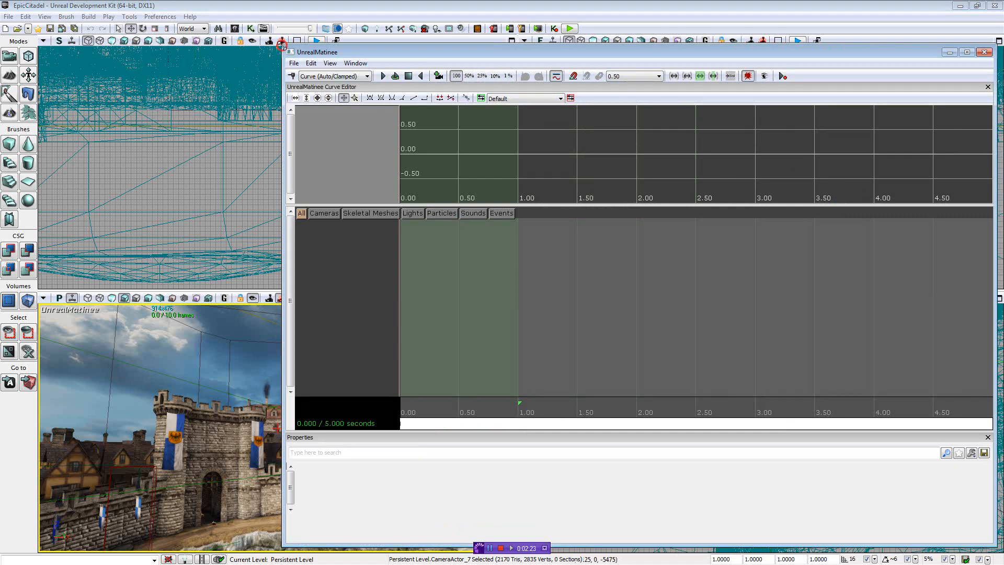
{"action": "left_click_drag", "start_coordinate": [281, 46], "coordinate": [543, 136]}
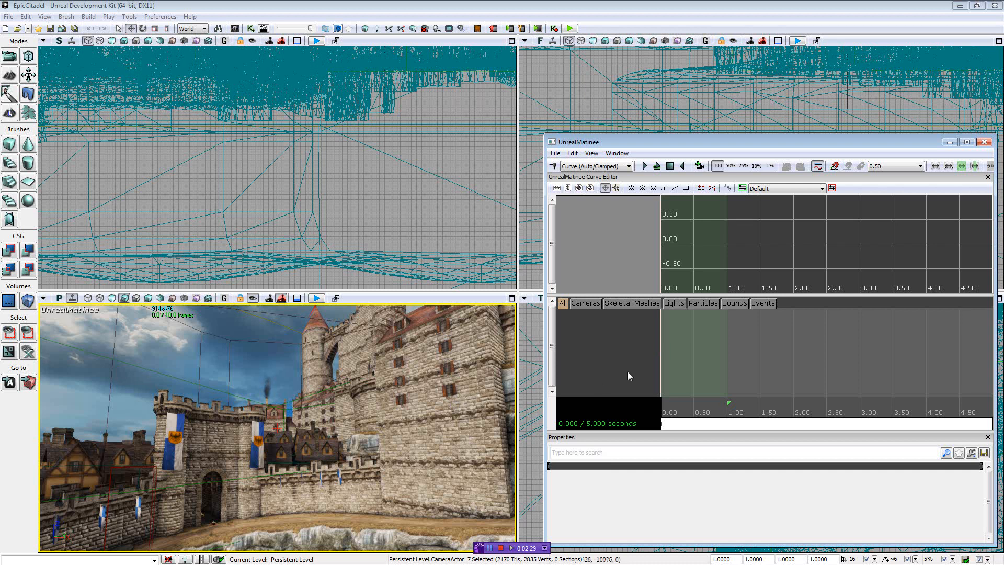
- Release the perspective viewport from the camera actor, back away from it, and select the camera near the round tower
{"action": "right_click_drag", "start_coordinate": [417, 388], "coordinate": [411, 418]}
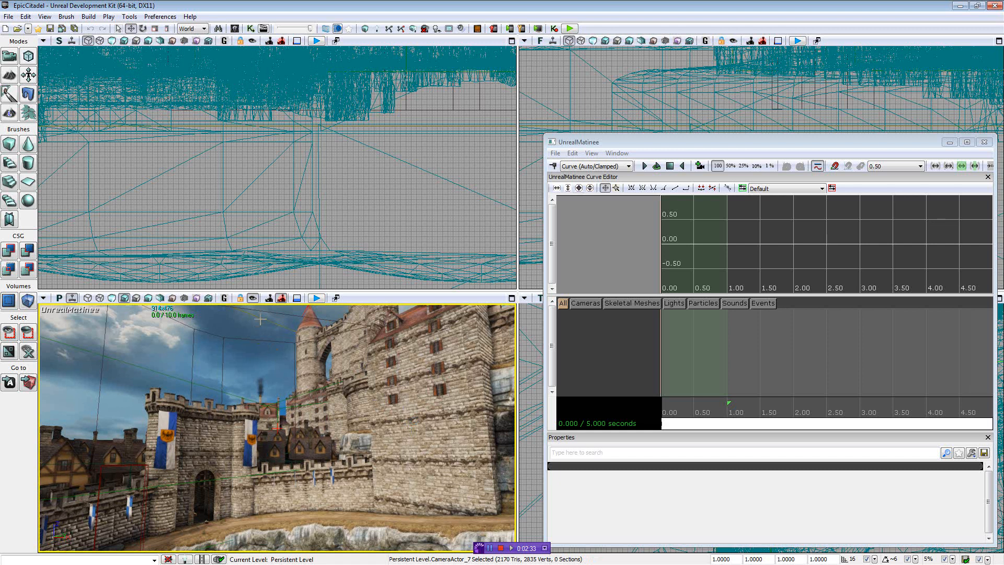
{"action": "left_click", "coordinate": [256, 298]}
{"action": "right_click", "coordinate": [276, 422]}
{"action": "left_click", "coordinate": [260, 406]}
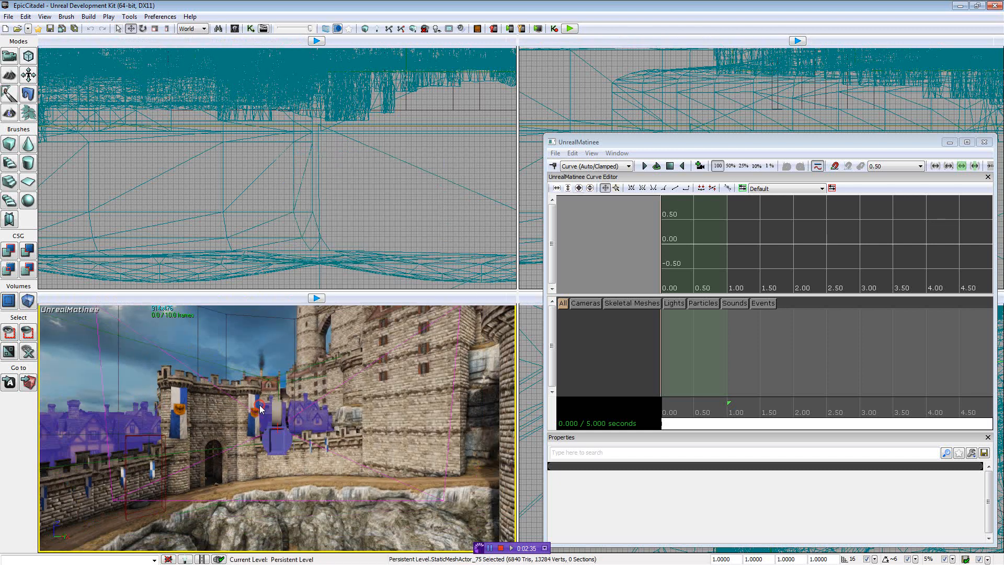
{"action": "right_click_drag", "start_coordinate": [260, 406], "coordinate": [362, 445]}
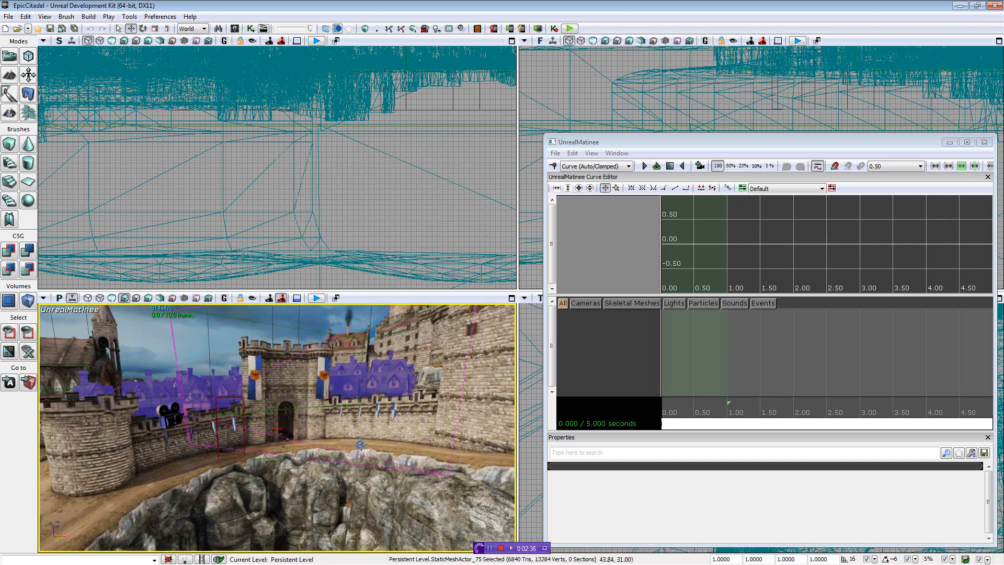
{"action": "left_click", "coordinate": [296, 430]}
{"action": "left_click", "coordinate": [170, 416]}
{"action": "mouse_move", "coordinate": [170, 416]}
{"action": "right_mouse_down"}
{"action": "mouse_move", "coordinate": [184, 425]}
{"action": "mouse_move", "coordinate": [178, 419]}
{"action": "right_mouse_up"}
{"action": "scroll", "coordinate": [184, 424], "scroll_direction": "up", "scroll_amount": 3}
- Add a new camera group named cam1_estab to the Matinee and leave its tracks expanded
{"action": "right_click", "coordinate": [618, 339]}
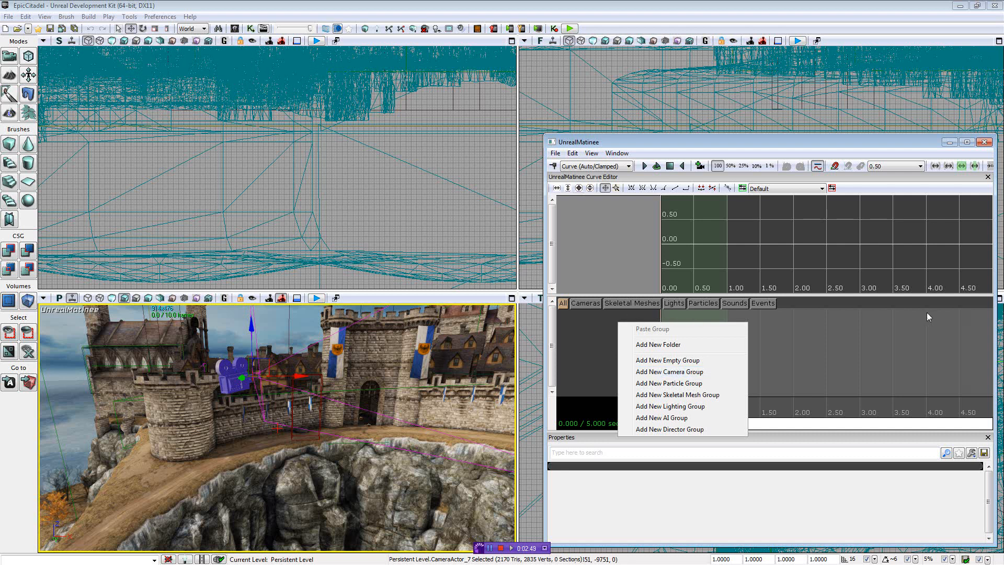
{"action": "left_click", "coordinate": [681, 373]}
{"action": "type", "text": "cam1_estab"}
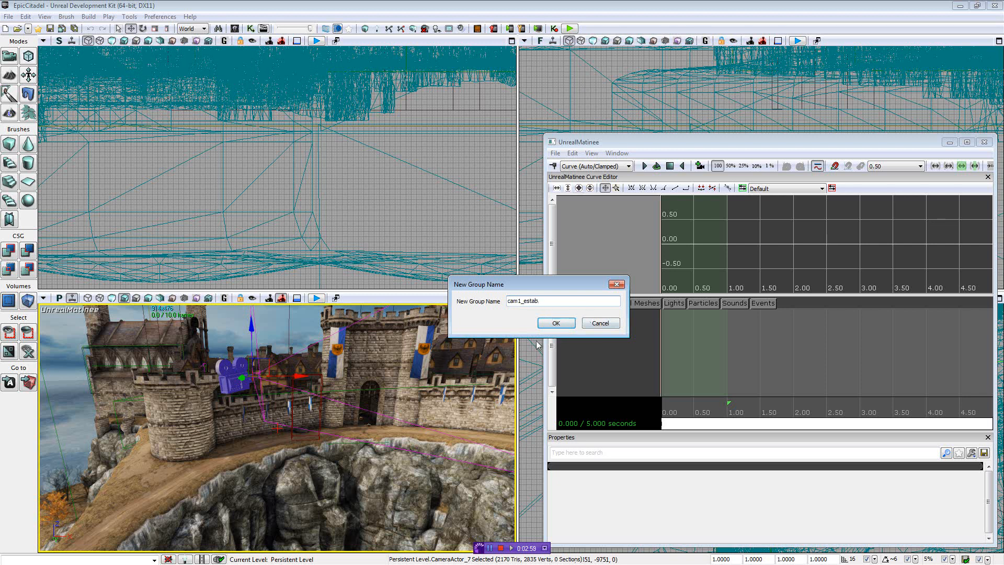
{"action": "left_click", "coordinate": [555, 325]}
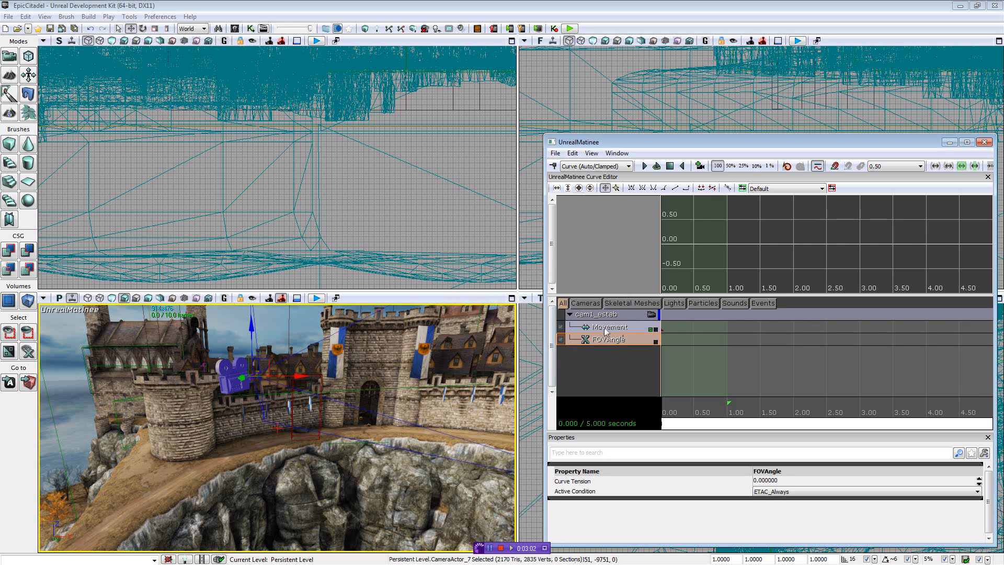
{"action": "left_click", "coordinate": [569, 315]}
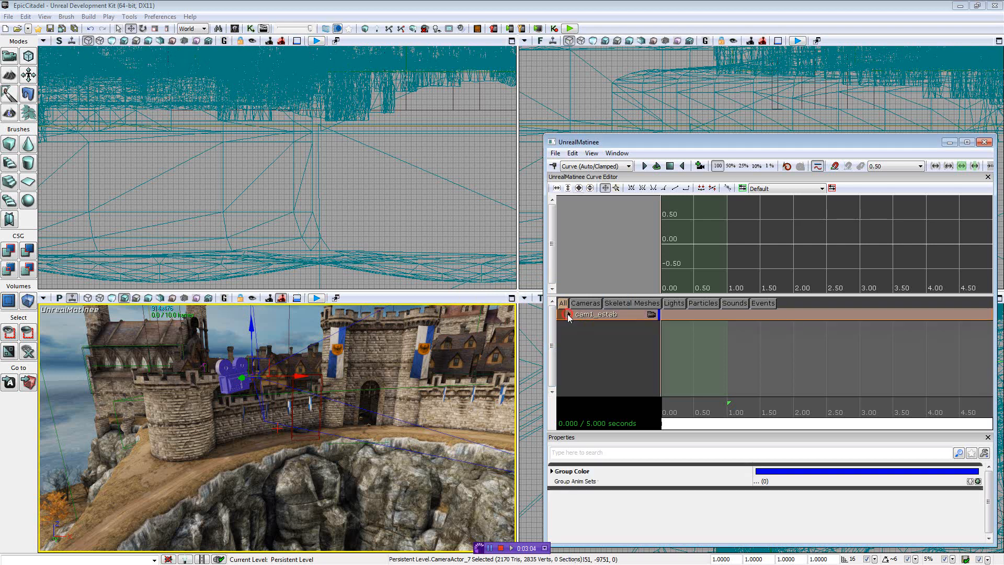
{"action": "left_click", "coordinate": [570, 315]}
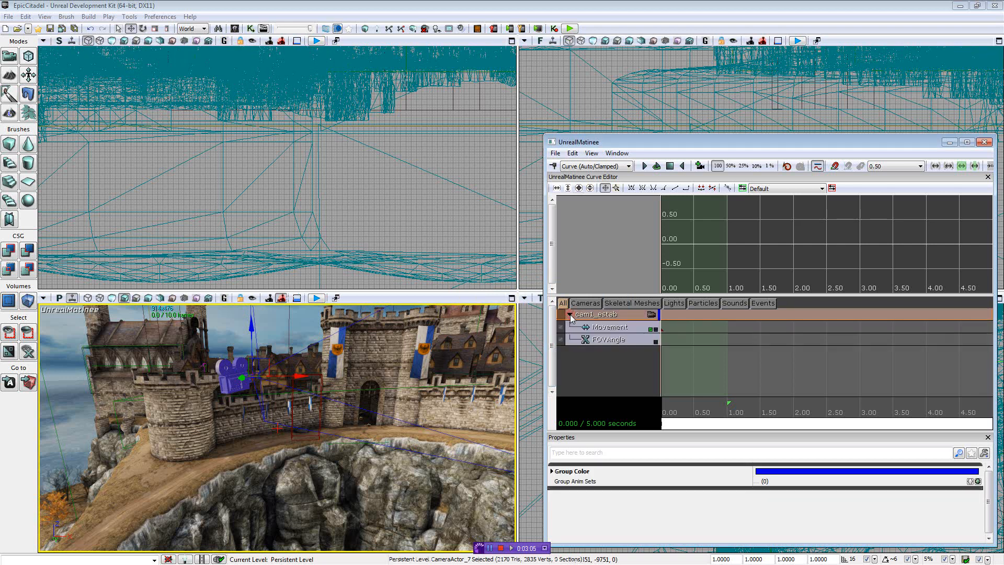
- Lock the perspective viewport to the cam1_estab group's camera, test turning the view, and select the Movement track
{"action": "left_click", "coordinate": [651, 316]}
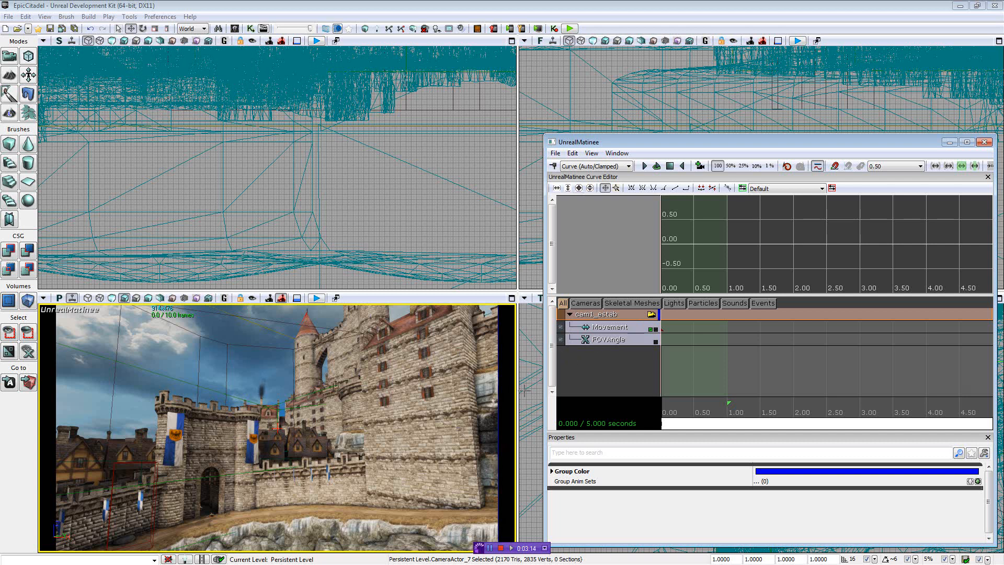
{"action": "left_click", "coordinate": [608, 328]}
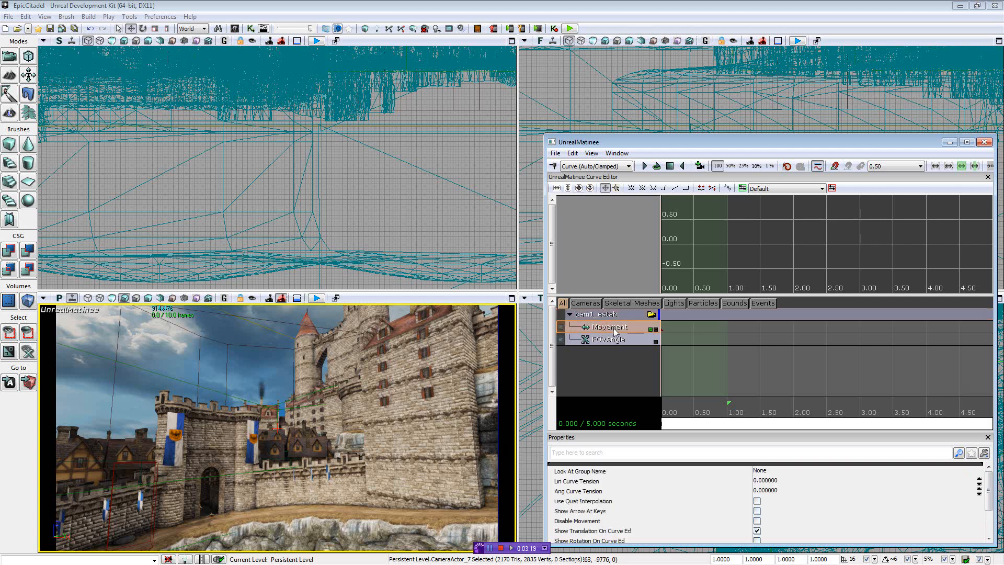
{"action": "right_click_drag", "start_coordinate": [353, 433], "coordinate": [393, 427]}
{"action": "left_click", "coordinate": [609, 341]}
{"action": "left_click", "coordinate": [610, 328]}
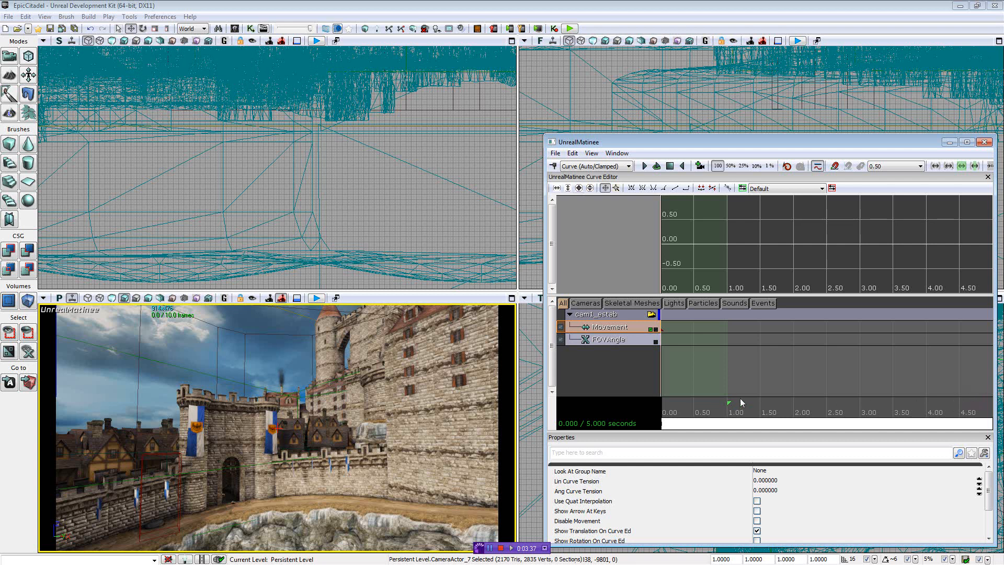
- Extend the Matinee sequence's end to about 7.9 seconds
{"action": "left_click_drag", "start_coordinate": [740, 423], "coordinate": [773, 424]}
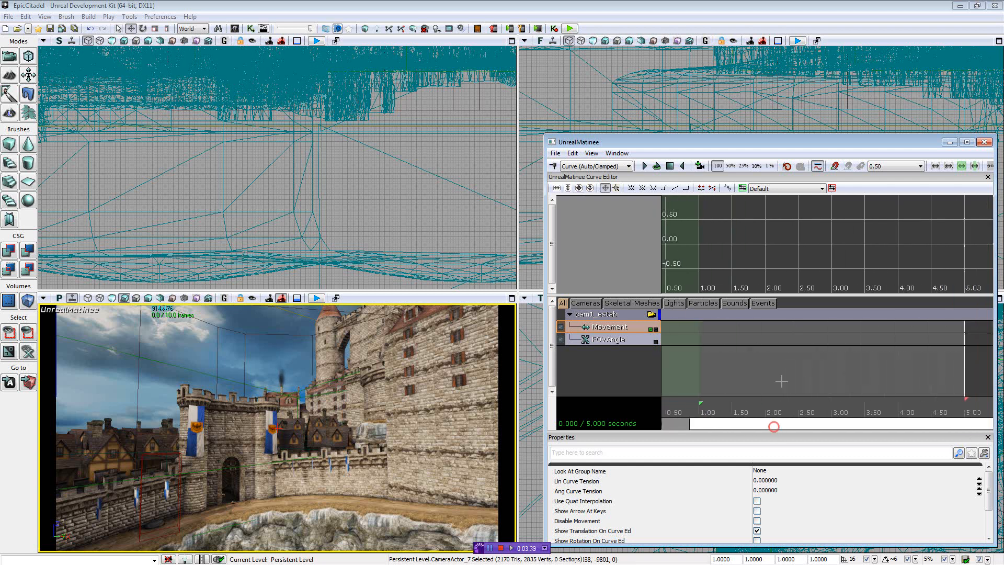
{"action": "scroll", "coordinate": [776, 376], "scroll_direction": "down", "scroll_amount": 5}
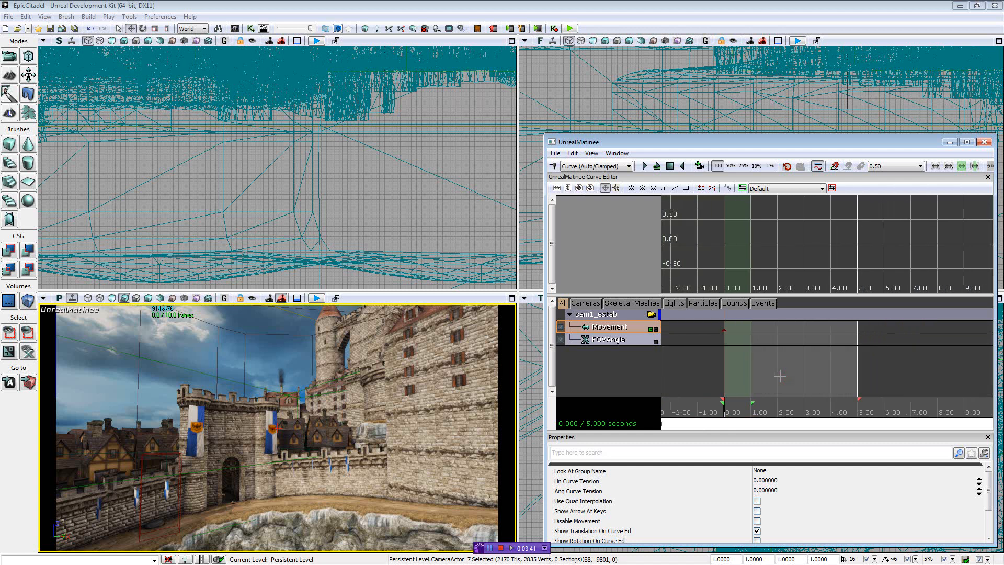
{"action": "scroll", "coordinate": [780, 376], "scroll_direction": "up", "scroll_amount": 1}
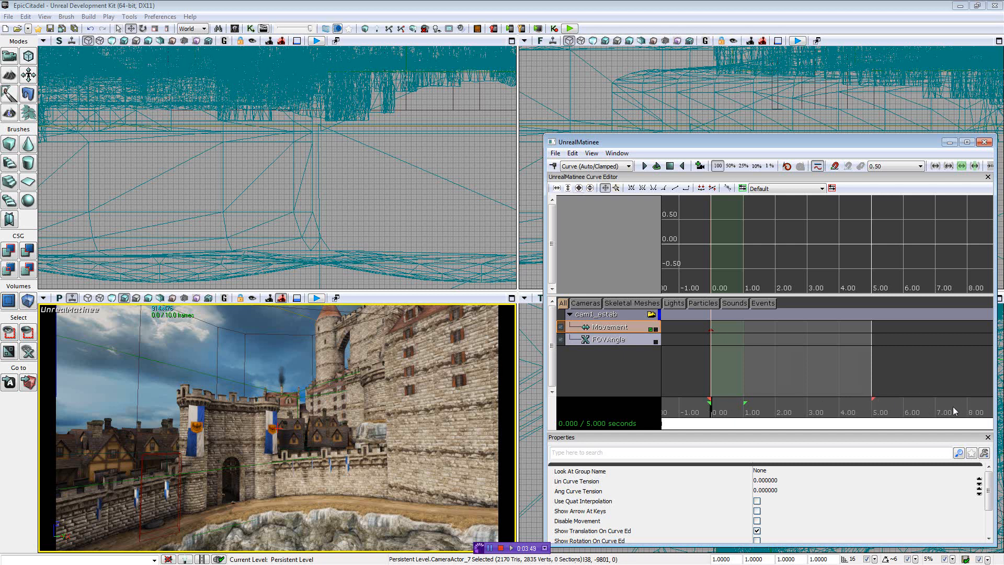
{"action": "left_click_drag", "start_coordinate": [872, 397], "coordinate": [966, 398]}
{"action": "scroll", "coordinate": [907, 378], "scroll_direction": "down", "scroll_amount": 2}
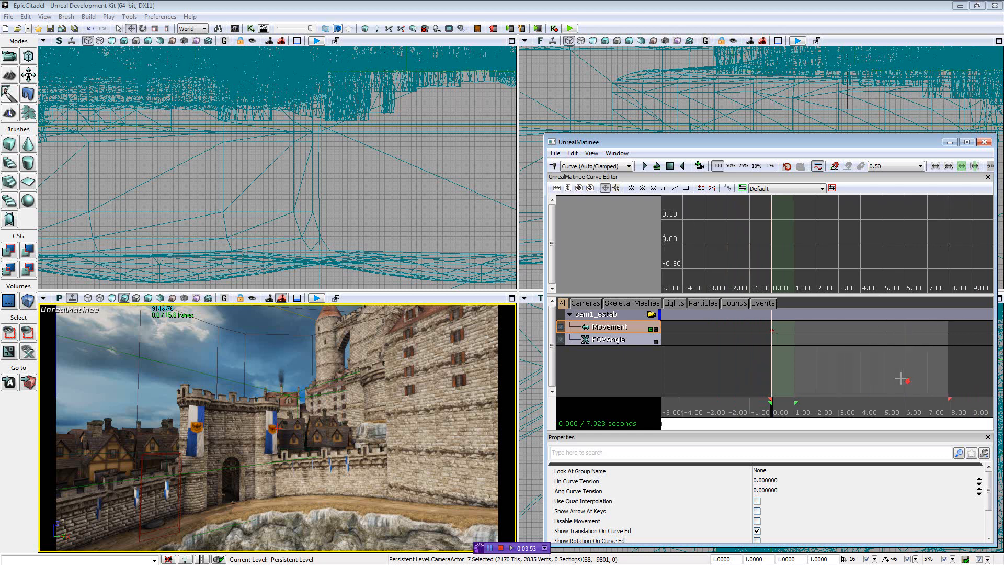
- Bring the sequence's end marker into view and extend the Matinee length to about 9.95 seconds
{"action": "left_click_drag", "start_coordinate": [885, 366], "coordinate": [988, 365]}
{"action": "left_click_drag", "start_coordinate": [891, 363], "coordinate": [771, 363]}
{"action": "left_click_drag", "start_coordinate": [990, 363], "coordinate": [821, 366]}
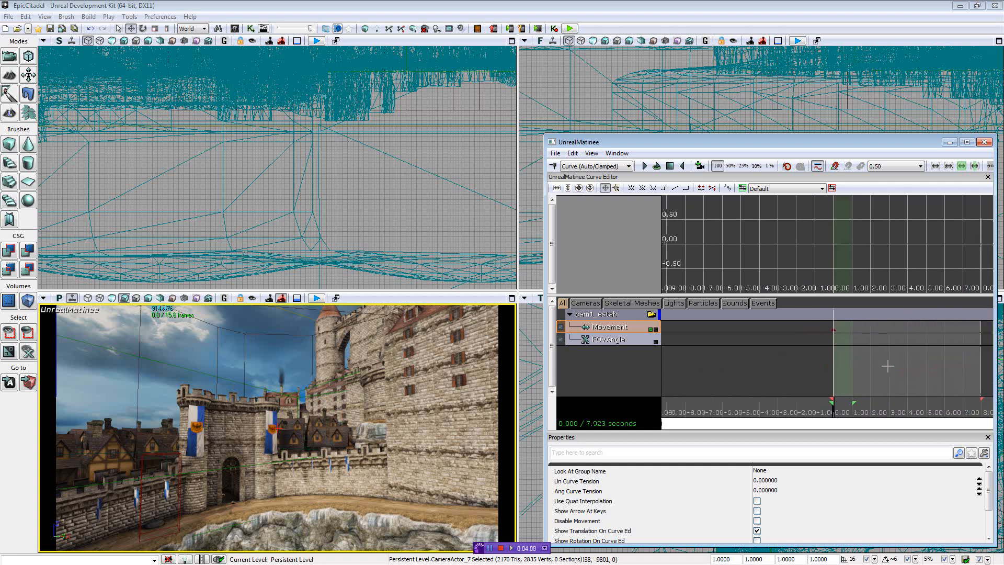
{"action": "left_click", "coordinate": [933, 359]}
{"action": "mouse_move", "coordinate": [828, 362]}
{"action": "left_mouse_down"}
{"action": "mouse_move", "coordinate": [947, 369]}
{"action": "mouse_move", "coordinate": [802, 362]}
{"action": "left_mouse_up"}
{"action": "scroll", "coordinate": [919, 353], "scroll_direction": "down", "scroll_amount": 1}
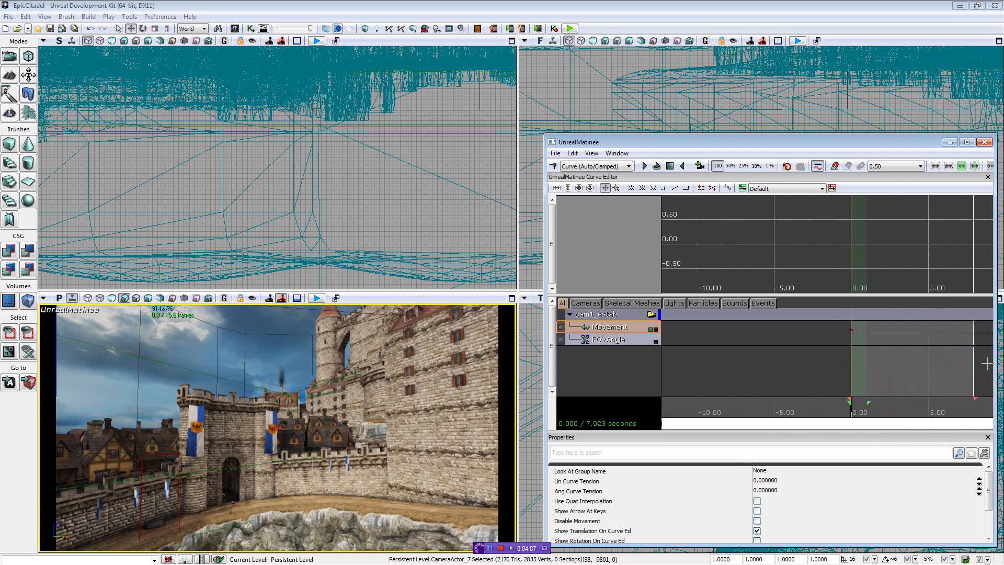
{"action": "left_click_drag", "start_coordinate": [988, 364], "coordinate": [993, 363]}
{"action": "left_click_drag", "start_coordinate": [916, 369], "coordinate": [798, 369]}
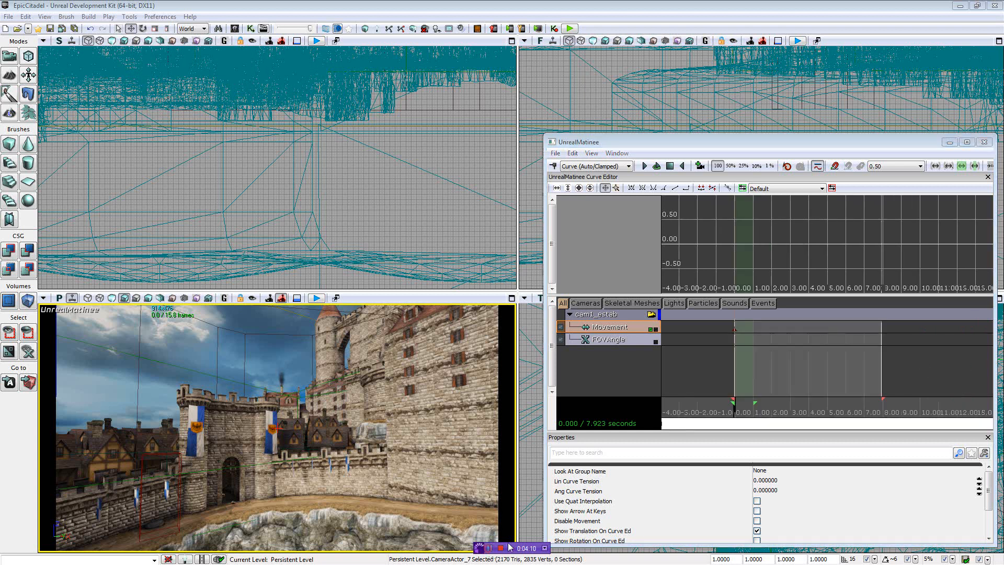
{"action": "mouse_move", "coordinate": [911, 361]}
{"action": "left_mouse_down"}
{"action": "mouse_move", "coordinate": [883, 362]}
{"action": "mouse_move", "coordinate": [931, 361]}
{"action": "mouse_move", "coordinate": [779, 362]}
{"action": "mouse_move", "coordinate": [934, 362]}
{"action": "left_mouse_up"}
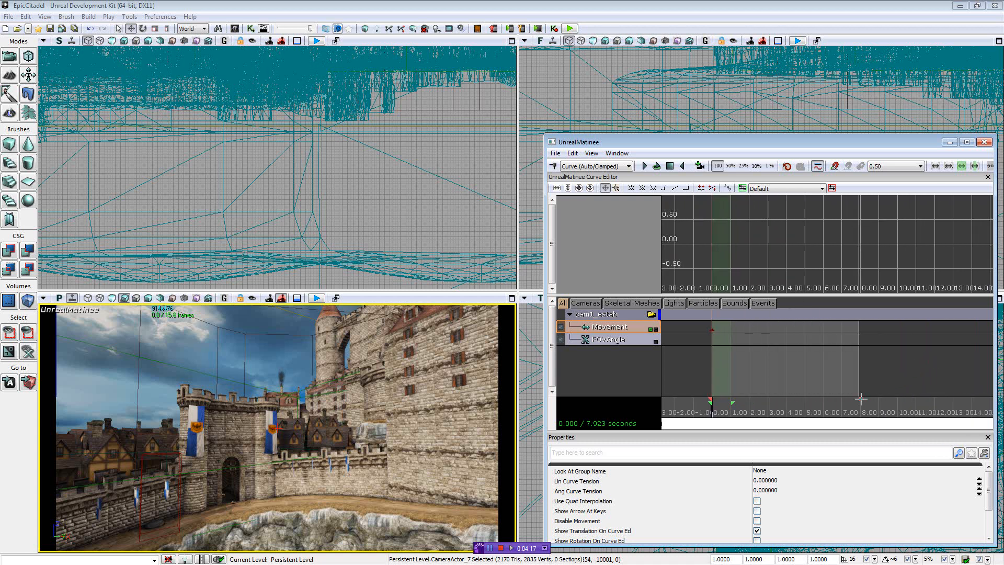
{"action": "mouse_move", "coordinate": [861, 400]}
{"action": "left_mouse_down"}
{"action": "mouse_move", "coordinate": [937, 408]}
{"action": "mouse_move", "coordinate": [898, 421]}
{"action": "left_mouse_up"}
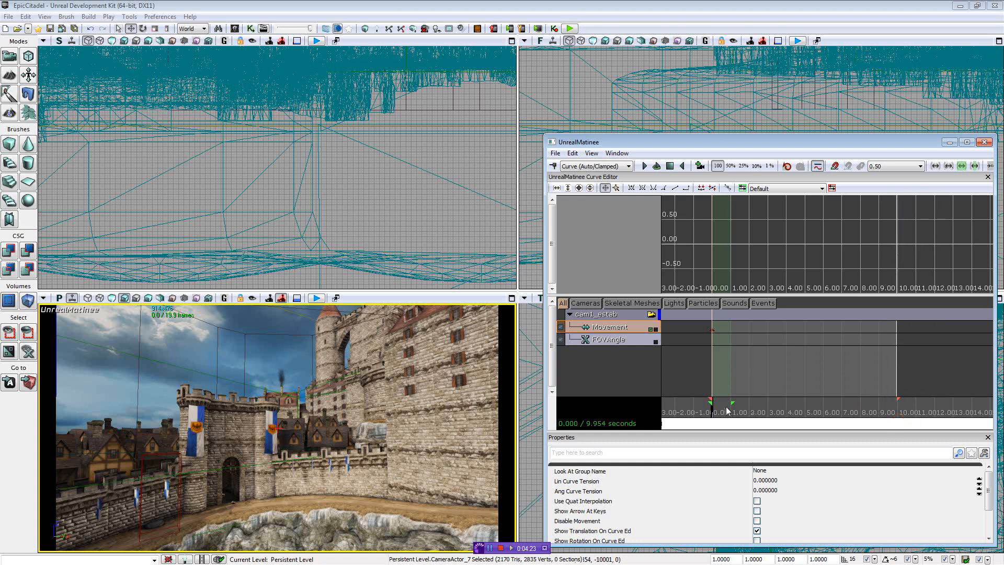
- Stretch the green loop section from the start to the end of the Matinee sequence
{"action": "mouse_move", "coordinate": [733, 402]}
{"action": "left_mouse_down"}
{"action": "mouse_move", "coordinate": [721, 404]}
{"action": "mouse_move", "coordinate": [756, 404]}
{"action": "mouse_move", "coordinate": [718, 407]}
{"action": "mouse_move", "coordinate": [810, 406]}
{"action": "left_mouse_up"}
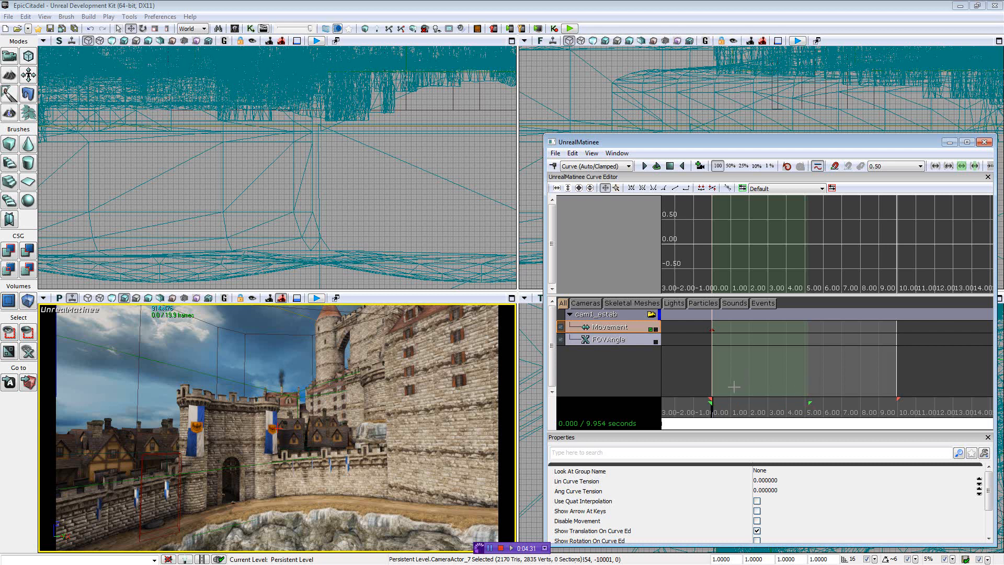
{"action": "mouse_move", "coordinate": [810, 403]}
{"action": "left_mouse_down"}
{"action": "mouse_move", "coordinate": [711, 404]}
{"action": "mouse_move", "coordinate": [898, 403]}
{"action": "left_mouse_up"}
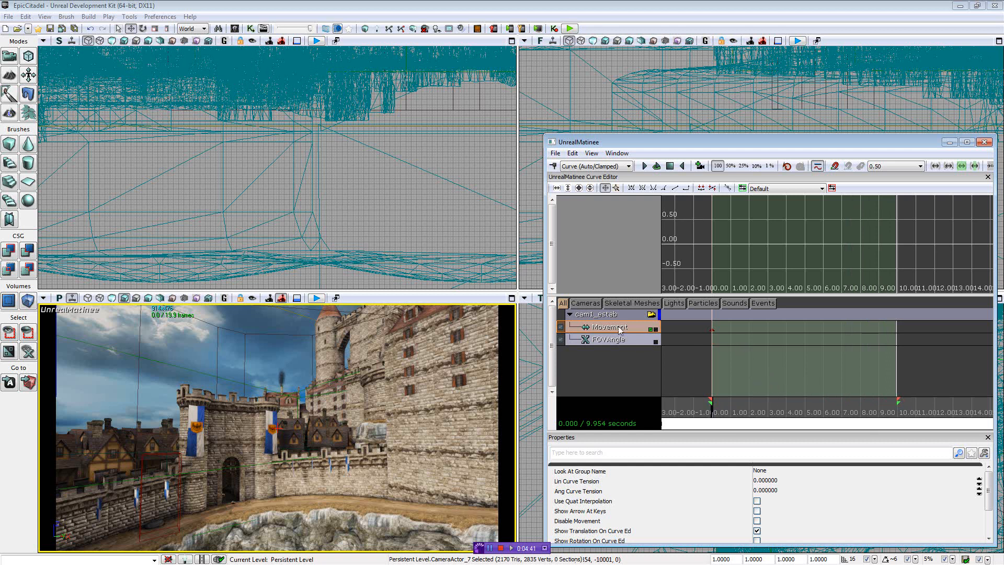
{"action": "key", "text": "Return"}
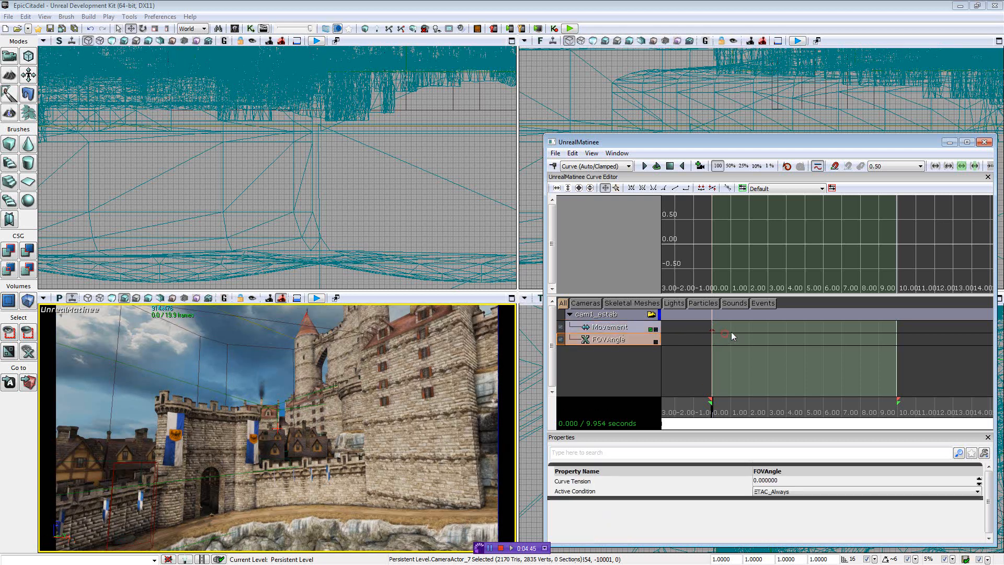
- Select the Movement key at 0.00 s and tilt the camera up toward the gate tower and castle towers
{"action": "left_click", "coordinate": [704, 332]}
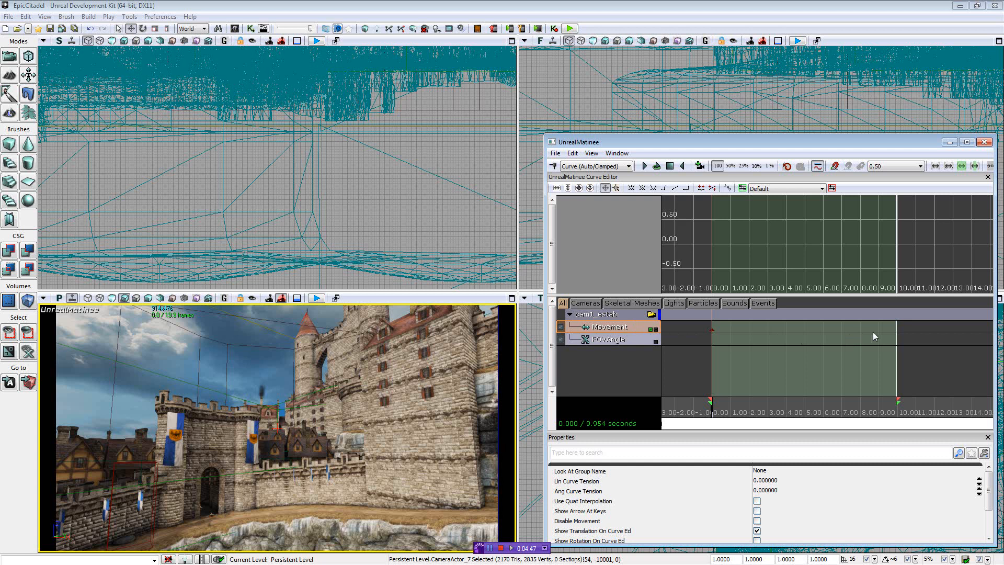
{"action": "left_click", "coordinate": [713, 330]}
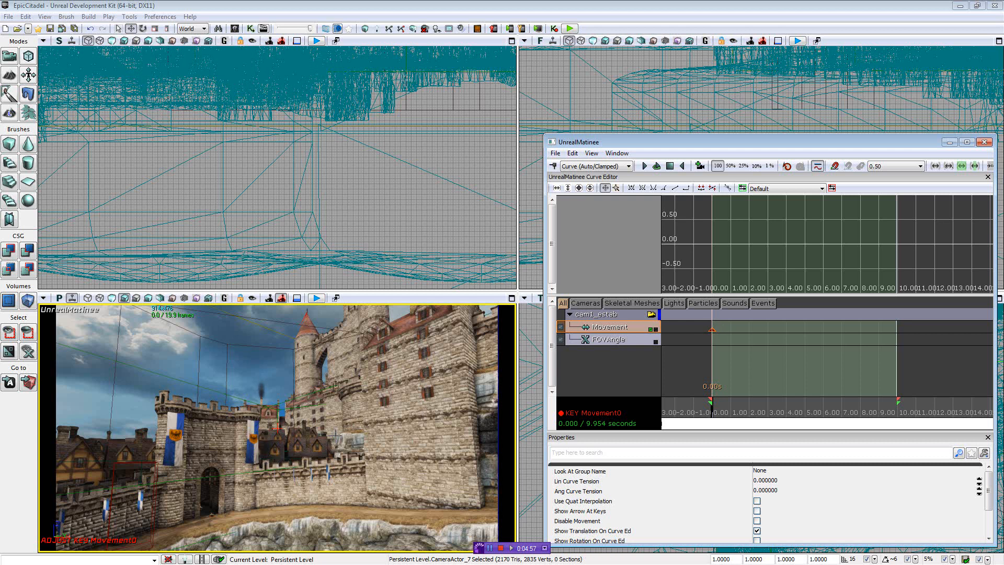
{"action": "left_click", "coordinate": [715, 343]}
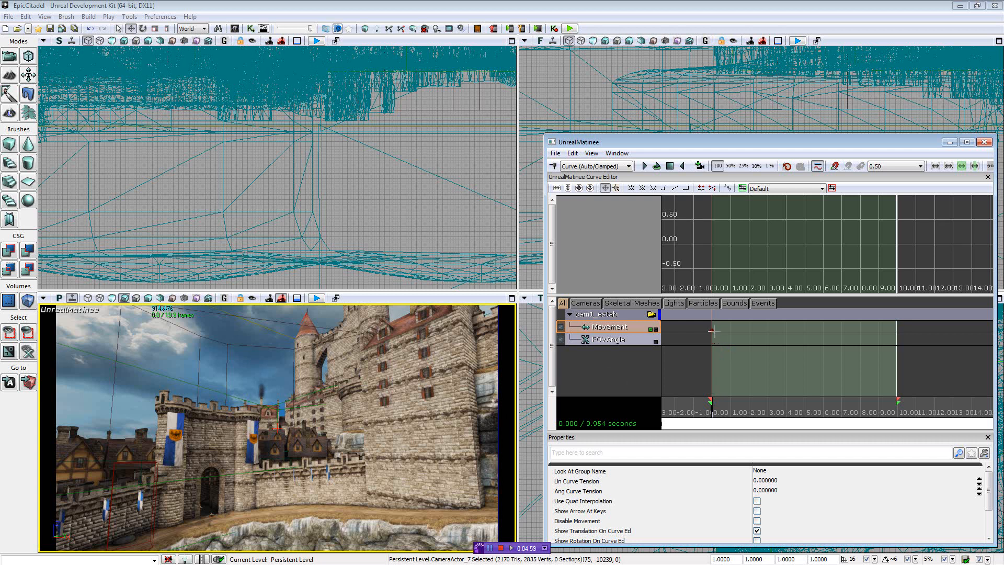
{"action": "left_click", "coordinate": [713, 330]}
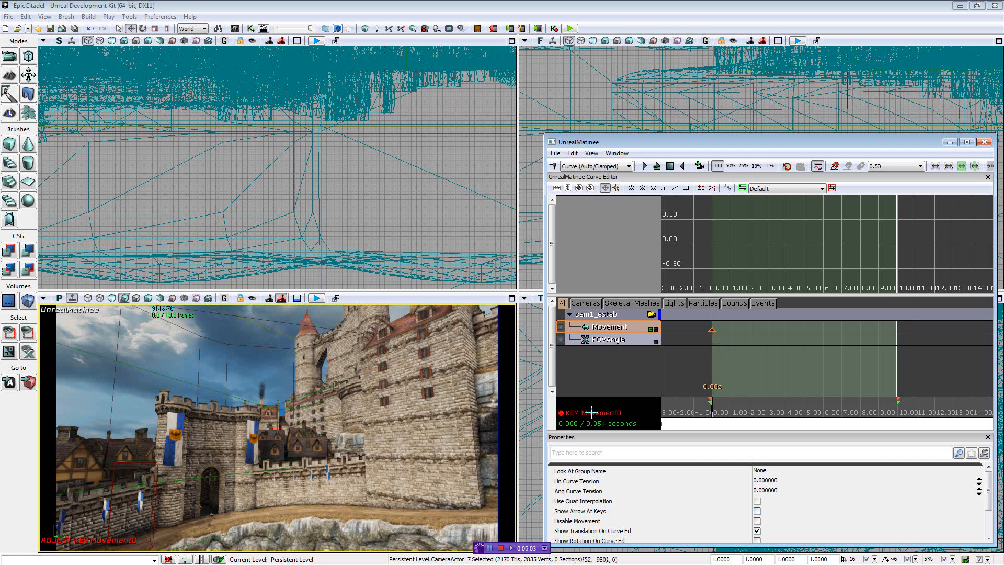
{"action": "right_click_drag", "start_coordinate": [312, 433], "coordinate": [319, 484]}
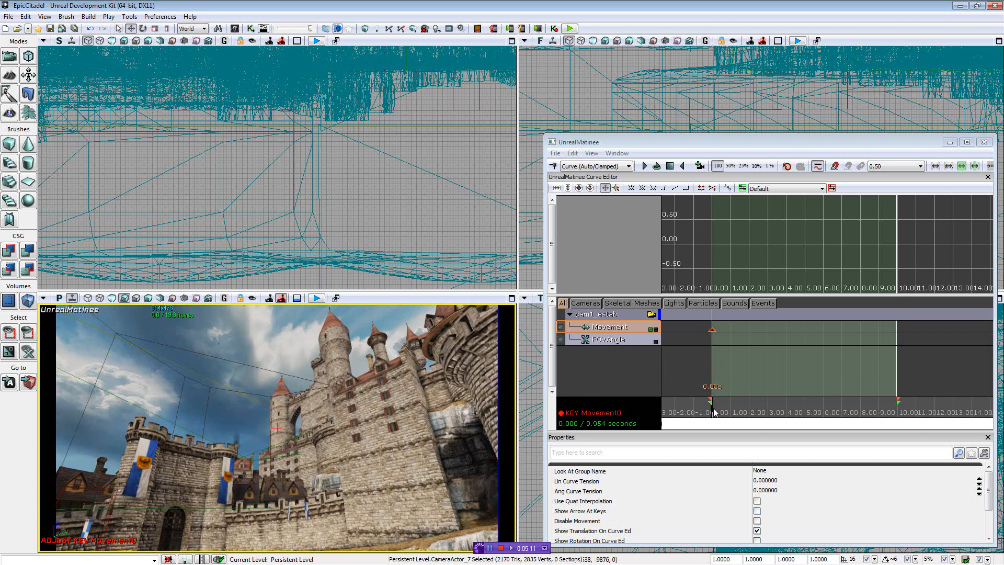
- Add a Movement key at about 5.03 s and reframe the camera on the round tower and rocky path
{"action": "left_click_drag", "start_coordinate": [714, 416], "coordinate": [808, 417]}
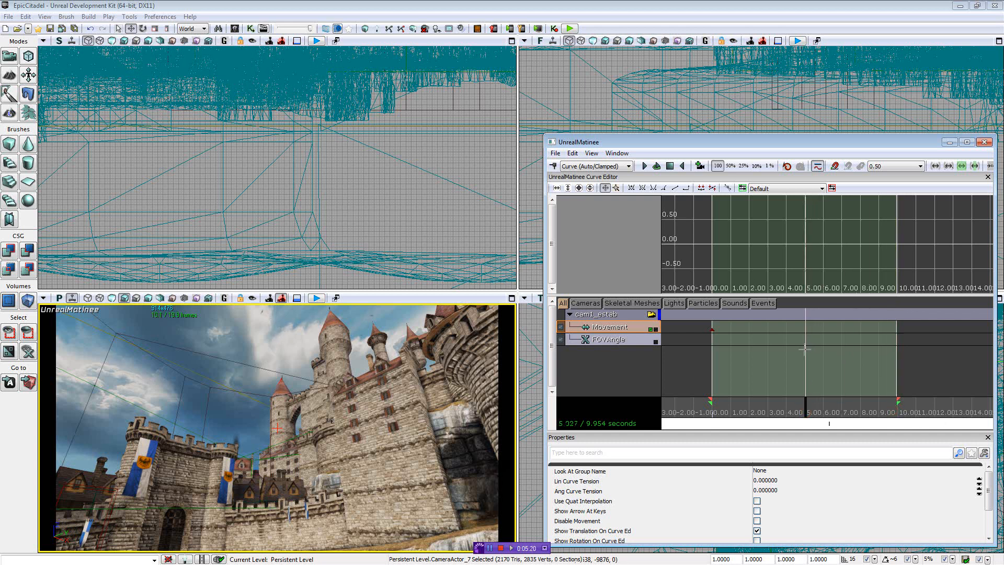
{"action": "key", "text": "Return"}
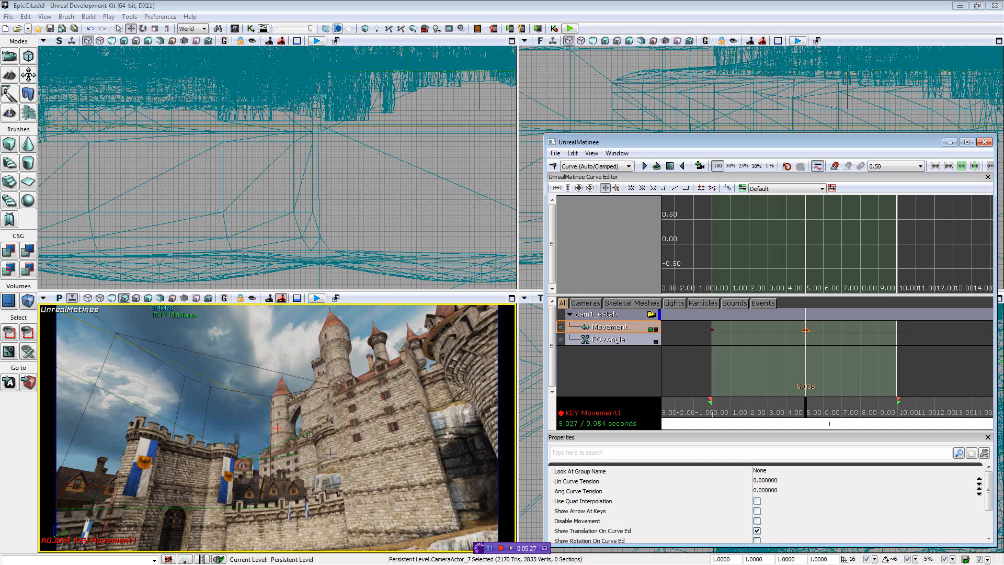
{"action": "left_click_drag", "start_coordinate": [330, 454], "coordinate": [529, 445]}
{"action": "right_click_drag", "start_coordinate": [329, 453], "coordinate": [349, 378]}
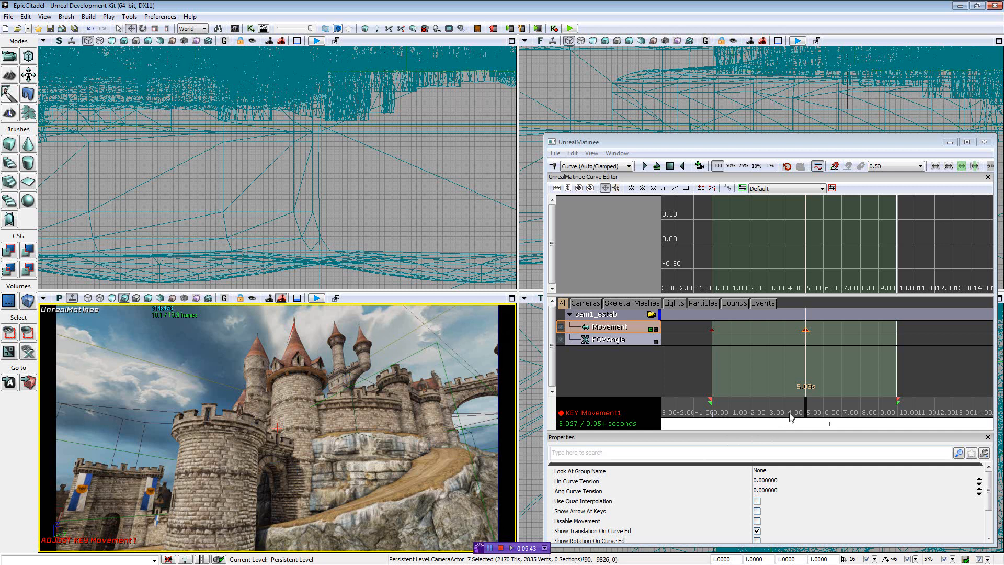
- Play the camera move from the start to preview it, then stop and return to 0 seconds
{"action": "left_click_drag", "start_coordinate": [803, 404], "coordinate": [696, 409]}
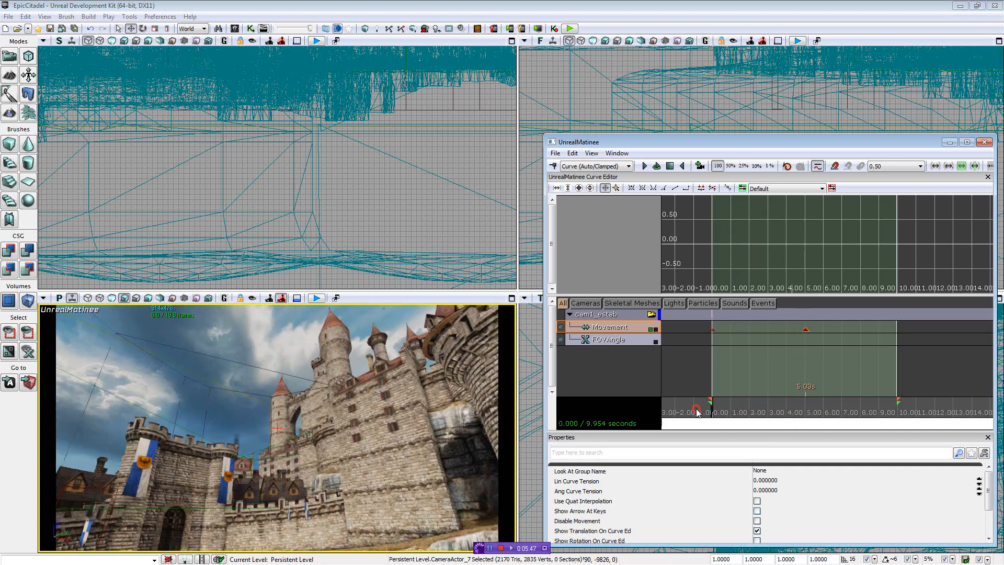
{"action": "left_click", "coordinate": [645, 166]}
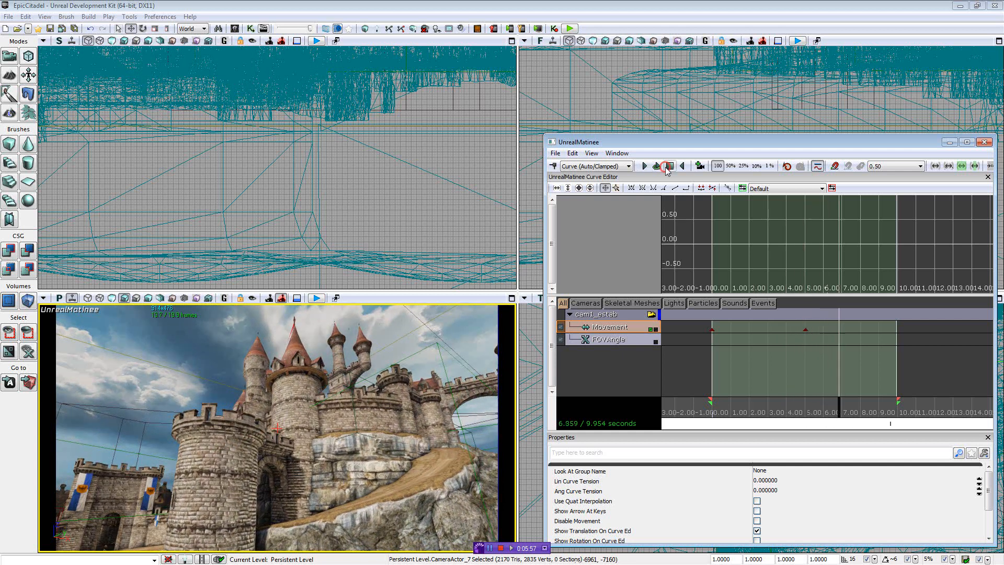
{"action": "left_click", "coordinate": [840, 417]}
{"action": "left_click", "coordinate": [718, 412]}
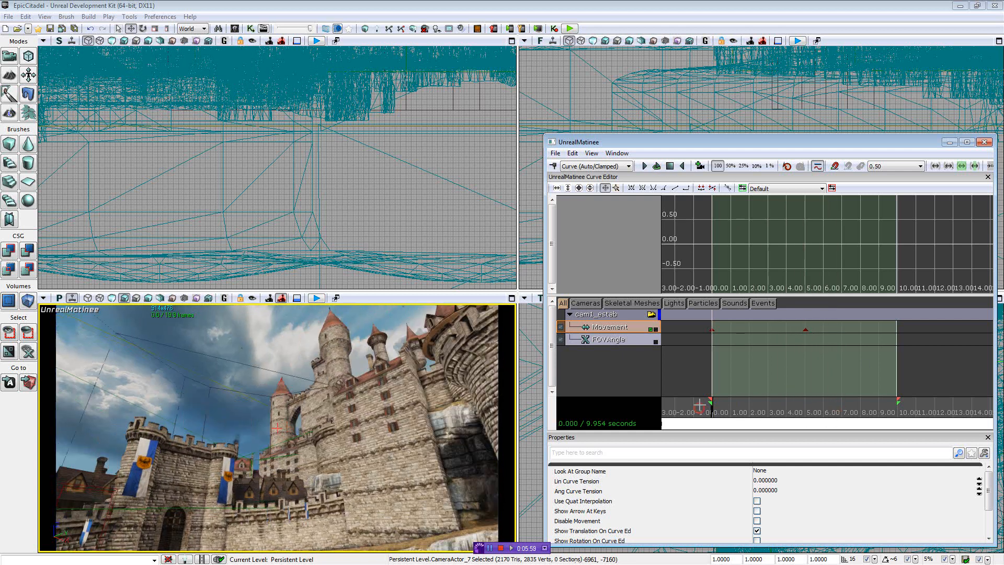
- Reframe the camera at the 0.00 s and 5.03 s Movement keys for a closer castle shot and return to the start
{"action": "left_click", "coordinate": [712, 331]}
{"action": "right_click_drag", "start_coordinate": [344, 480], "coordinate": [333, 462]}
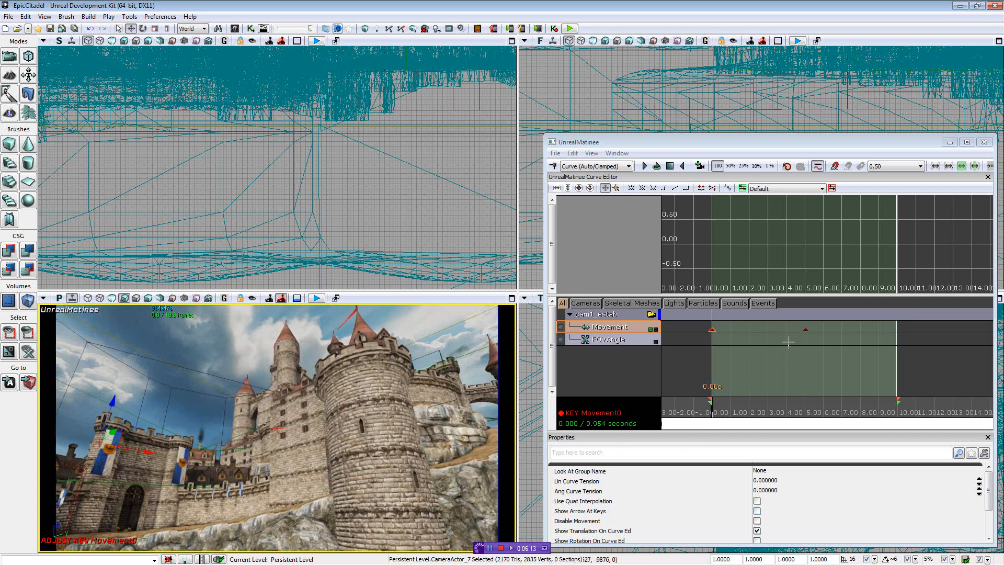
{"action": "left_click", "coordinate": [806, 330]}
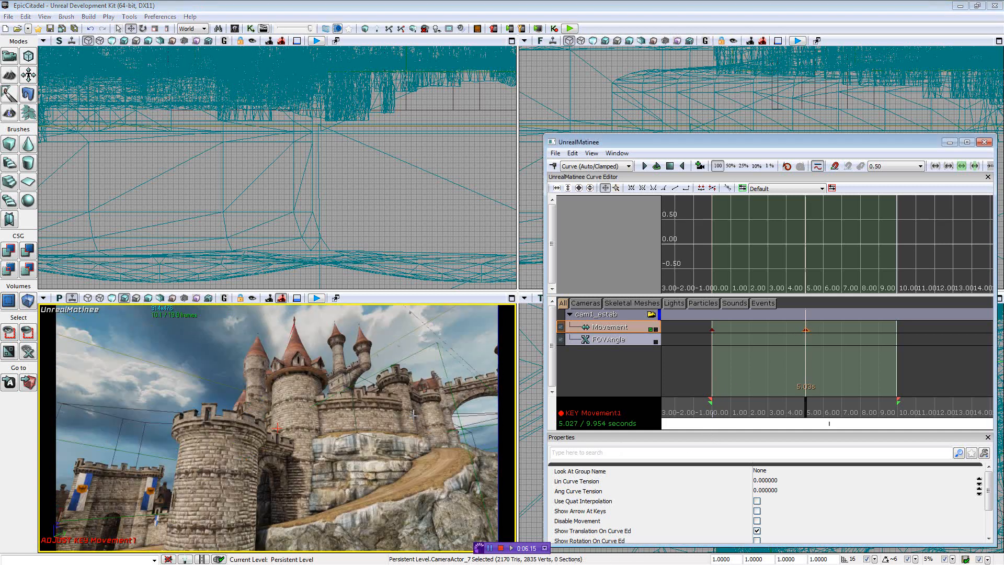
{"action": "right_click_drag", "start_coordinate": [401, 421], "coordinate": [479, 393]}
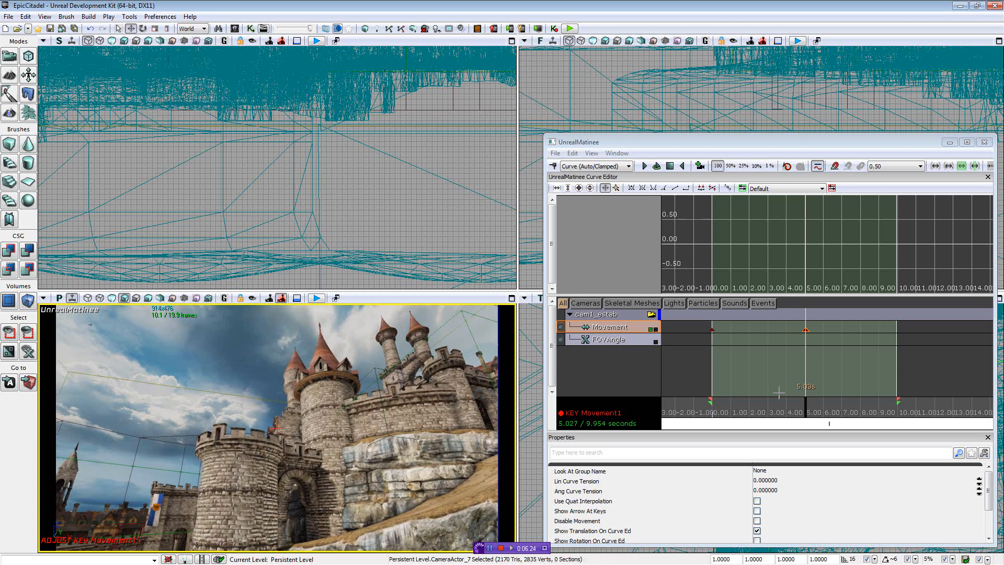
{"action": "left_click_drag", "start_coordinate": [807, 407], "coordinate": [682, 410]}
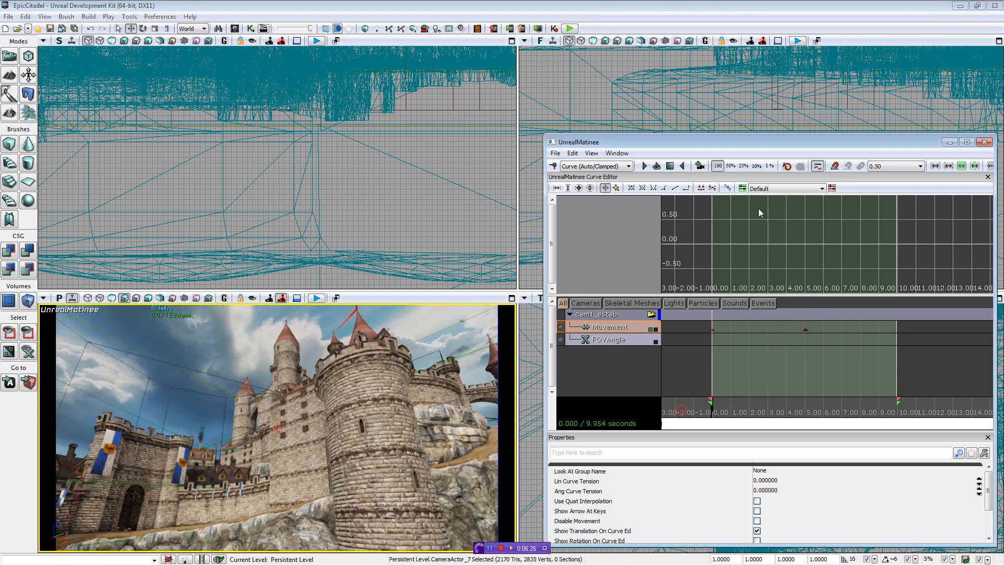
- Play the camera move past the second Movement key to preview it and return to 0 seconds
{"action": "left_click", "coordinate": [645, 165]}
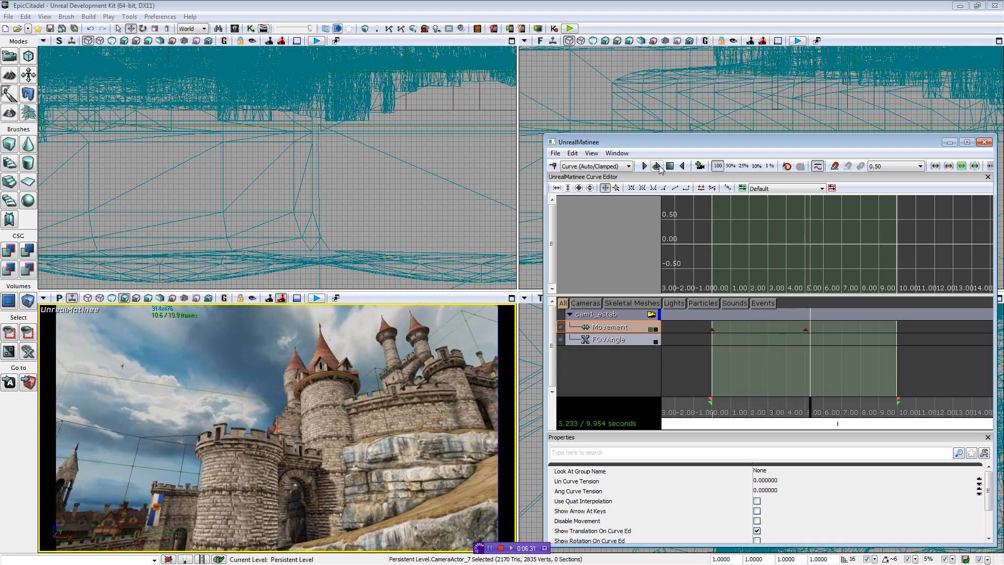
{"action": "left_click_drag", "start_coordinate": [828, 414], "coordinate": [720, 406]}
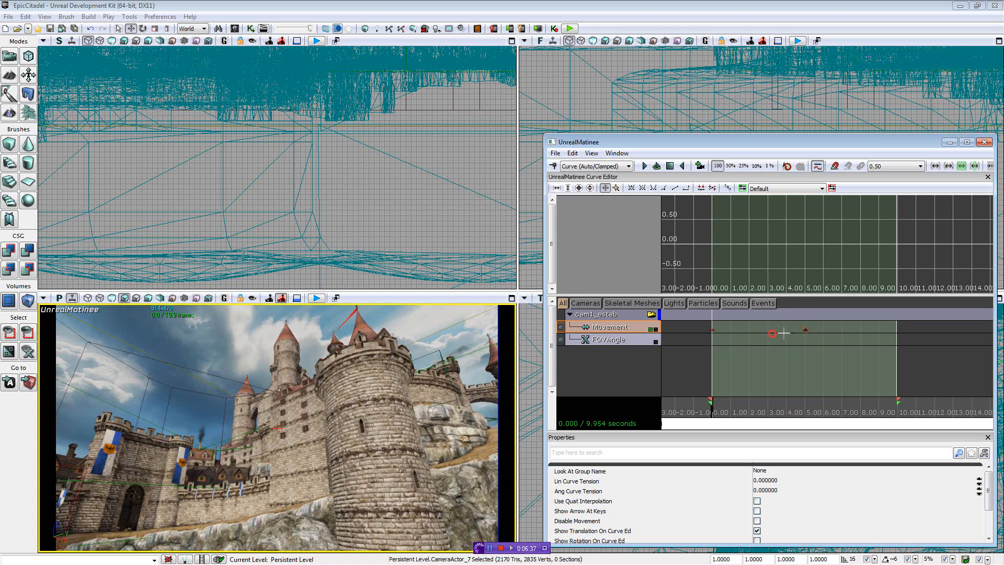
- Try the second Movement key at about 3.00 s, preview the faster camera move, and undo the key change
{"action": "left_click", "coordinate": [804, 329]}
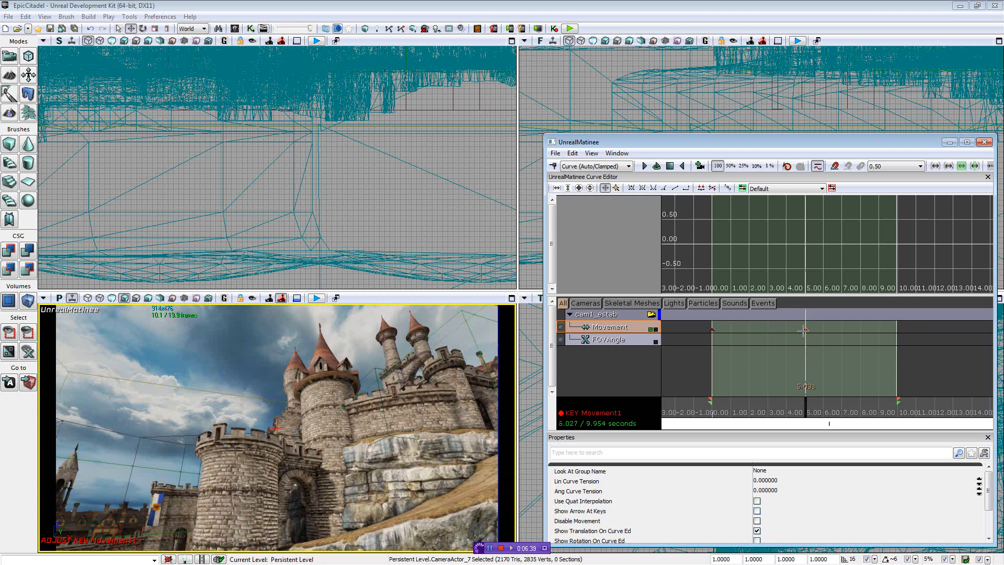
{"action": "left_click_drag", "start_coordinate": [804, 330], "coordinate": [768, 330], "text": "ctrl"}
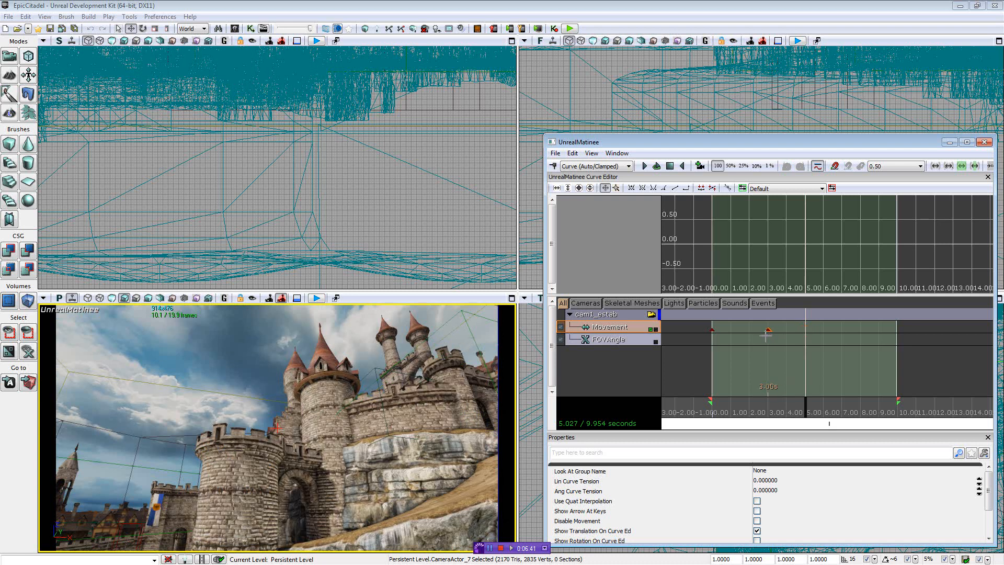
{"action": "left_click_drag", "start_coordinate": [808, 417], "coordinate": [713, 417]}
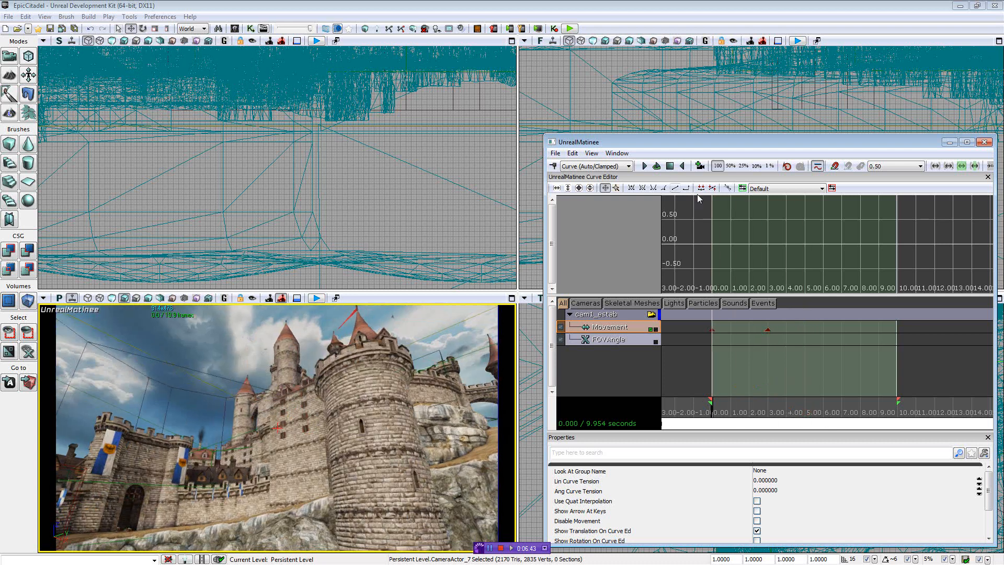
{"action": "left_click", "coordinate": [646, 166]}
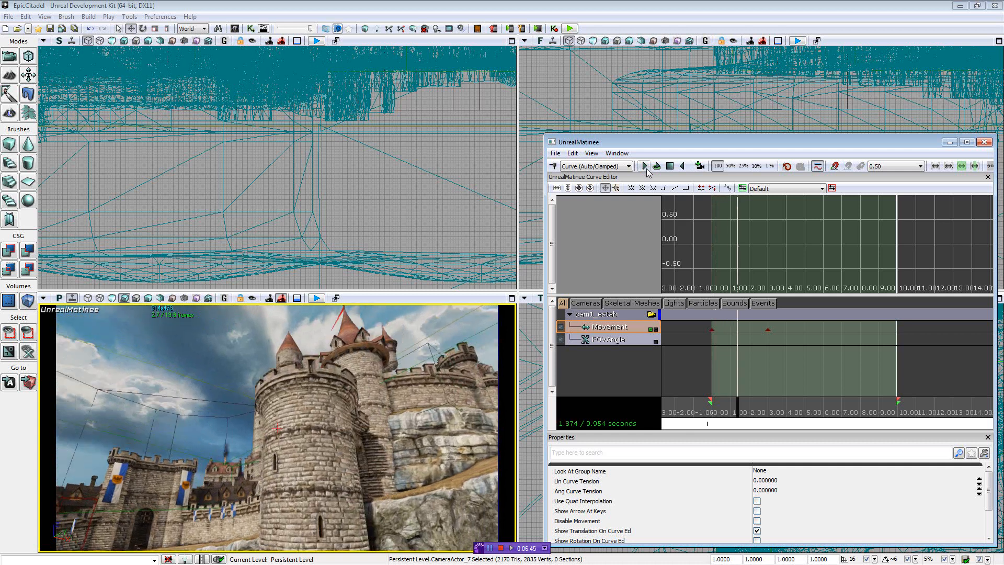
{"action": "left_click", "coordinate": [670, 167]}
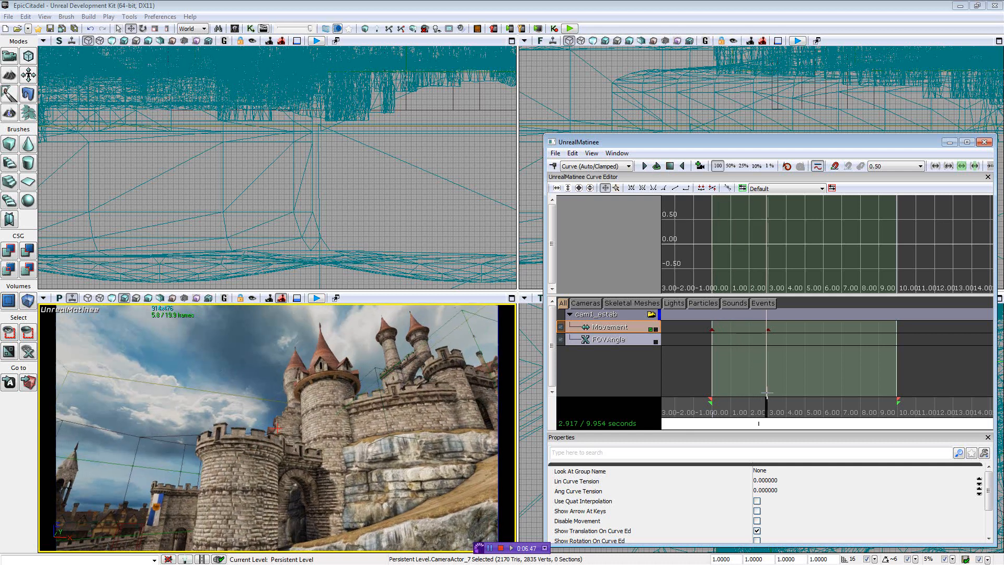
{"action": "left_click_drag", "start_coordinate": [766, 403], "coordinate": [710, 402]}
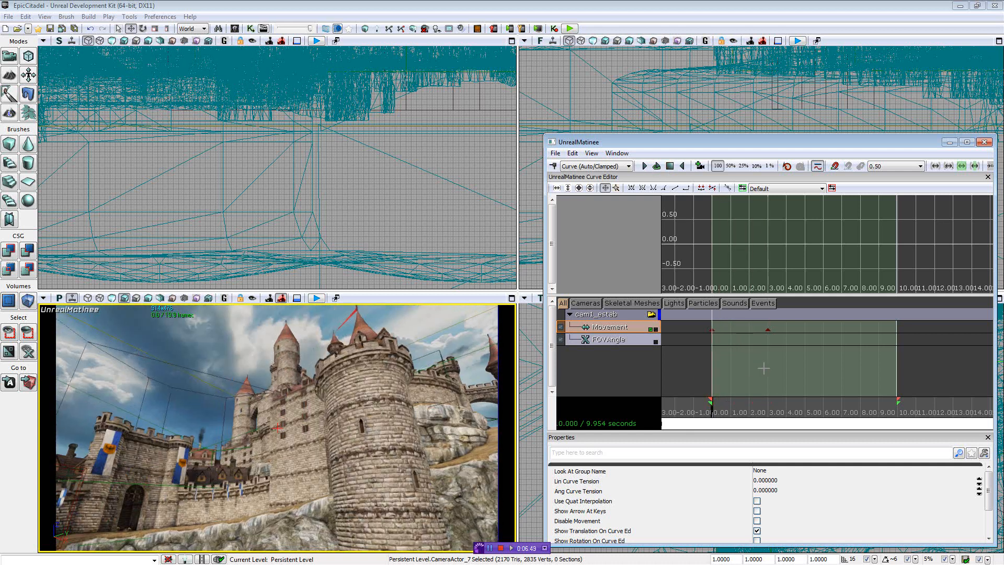
{"action": "key", "text": "ctrl+z"}
- Shift the second Movement key to about 6.01 s and set its key time to exactly 6 seconds
{"action": "left_click", "coordinate": [819, 332]}
{"action": "left_click", "coordinate": [805, 329]}
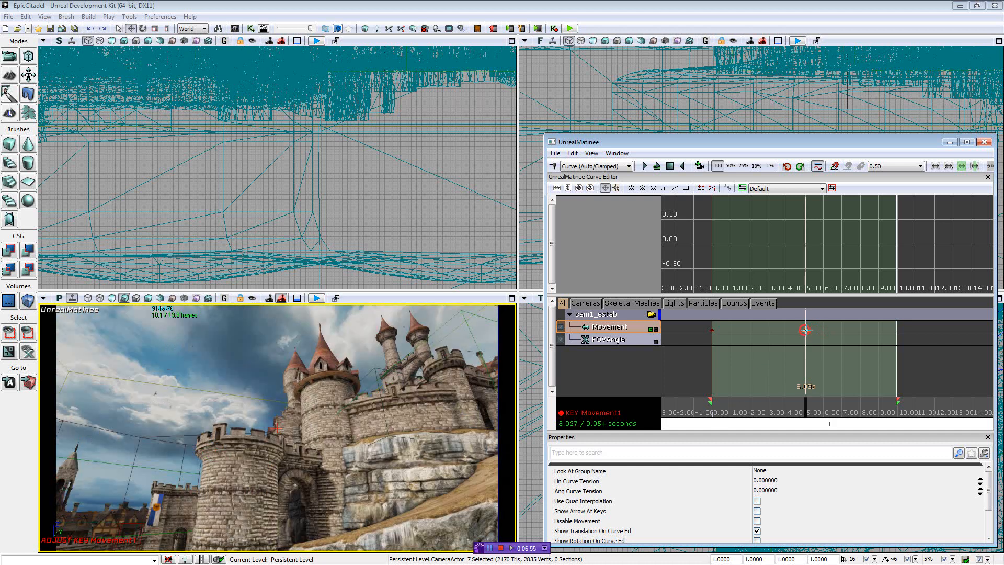
{"action": "left_click_drag", "start_coordinate": [805, 330], "coordinate": [825, 336], "text": "ctrl"}
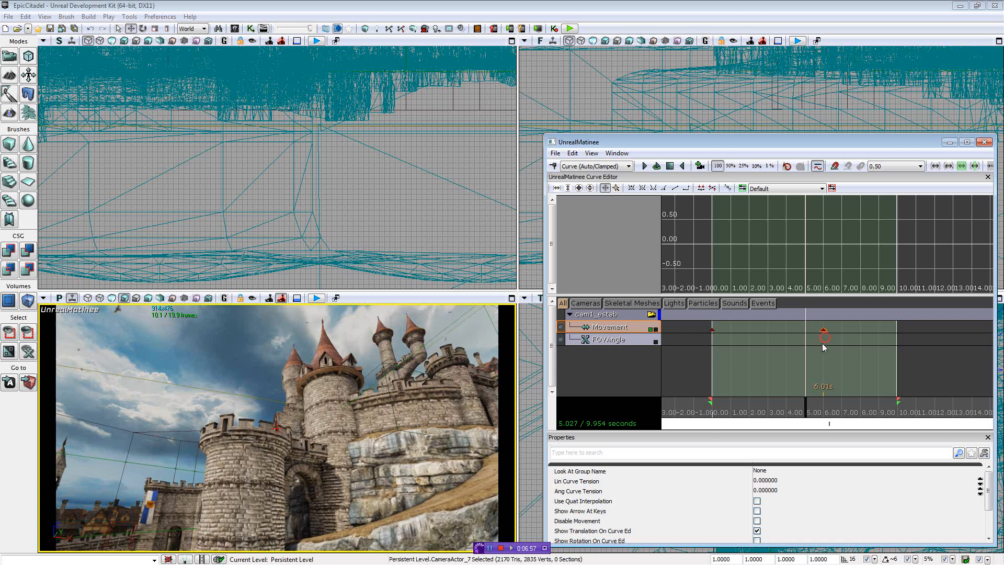
{"action": "left_click", "coordinate": [805, 403]}
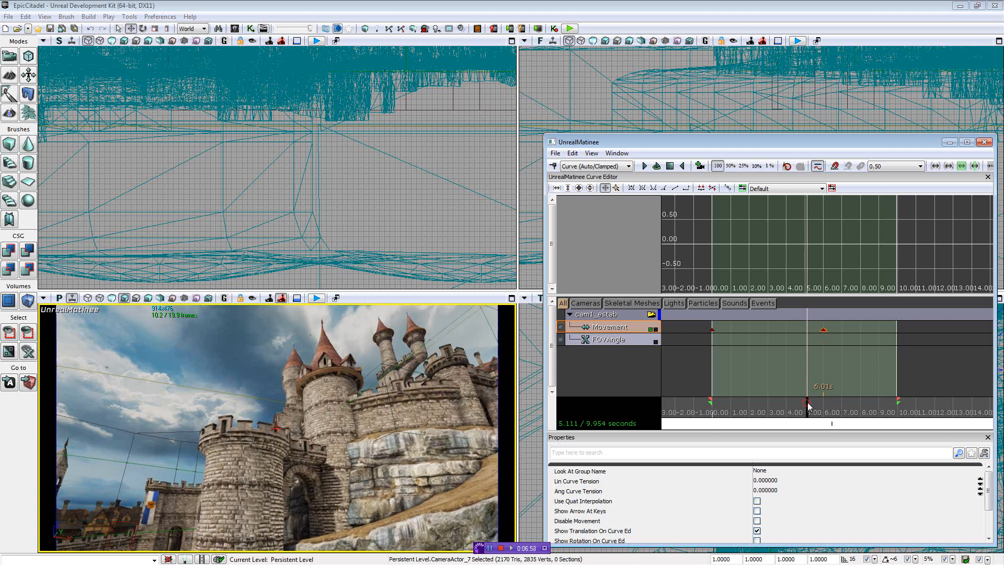
{"action": "right_click", "coordinate": [825, 330]}
{"action": "left_click", "coordinate": [842, 334]}
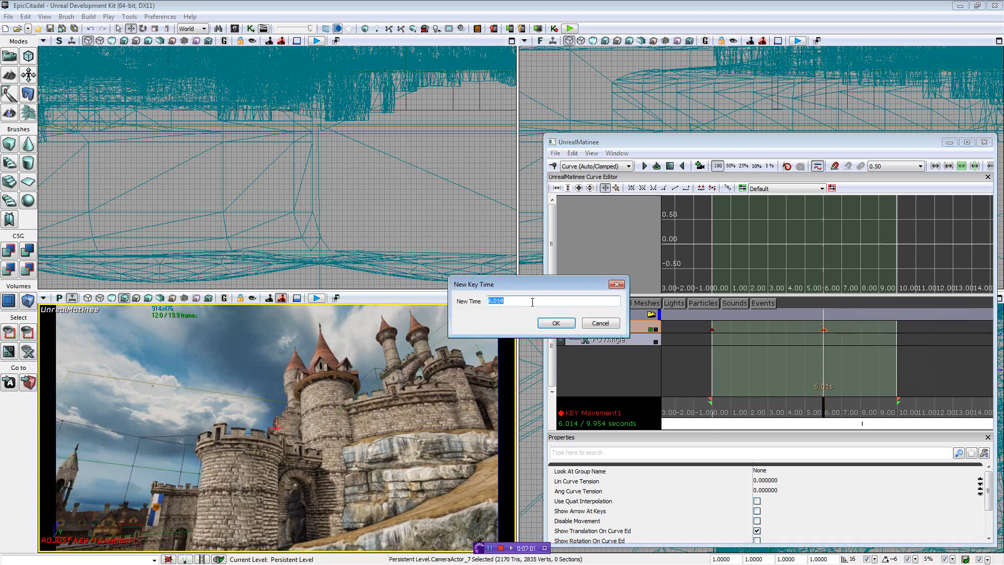
{"action": "type", "text": "6"}
{"action": "left_click", "coordinate": [556, 323]}
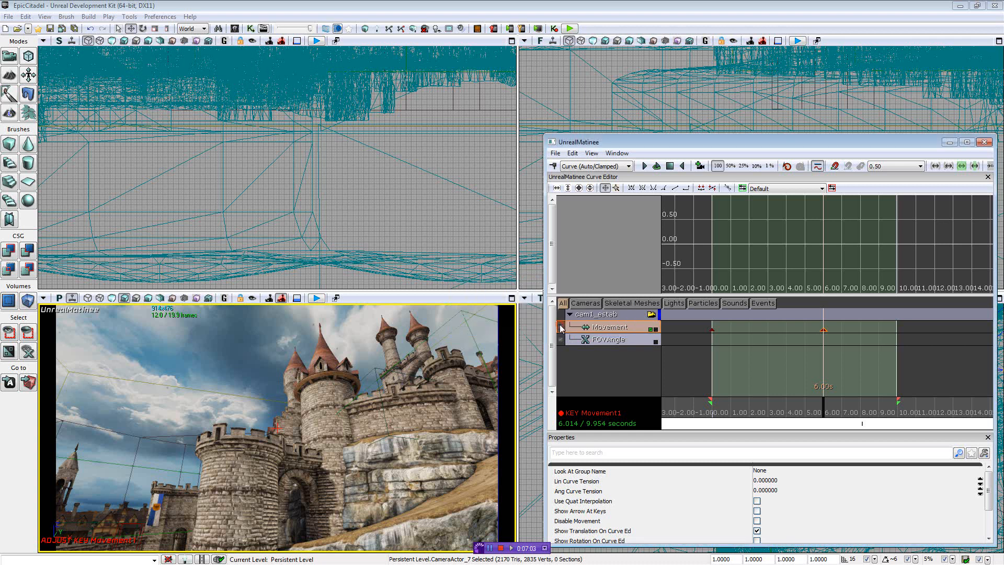
- Preview the retimed camera move twice from 0 seconds and stop the playback
{"action": "left_click", "coordinate": [710, 329]}
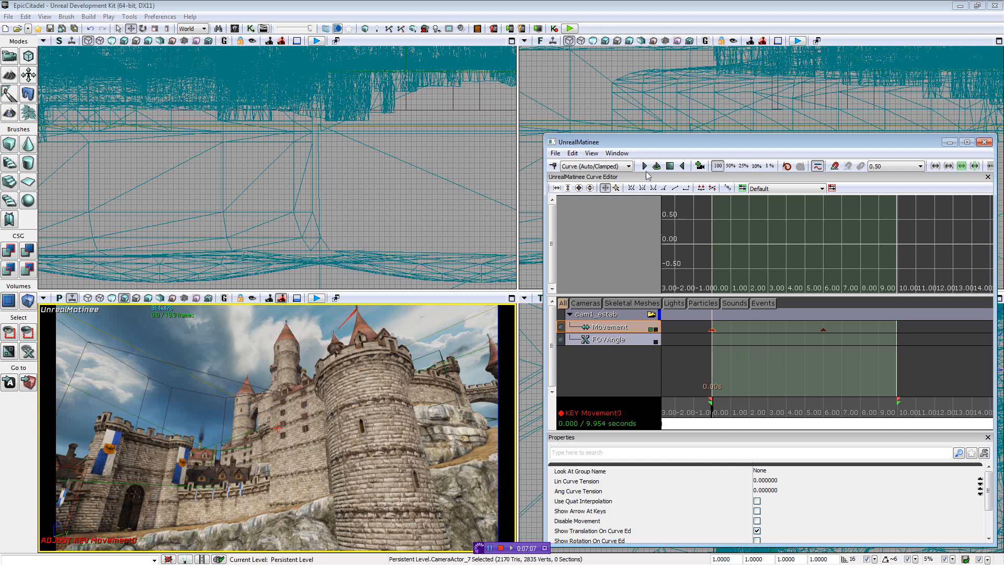
{"action": "left_click", "coordinate": [645, 166]}
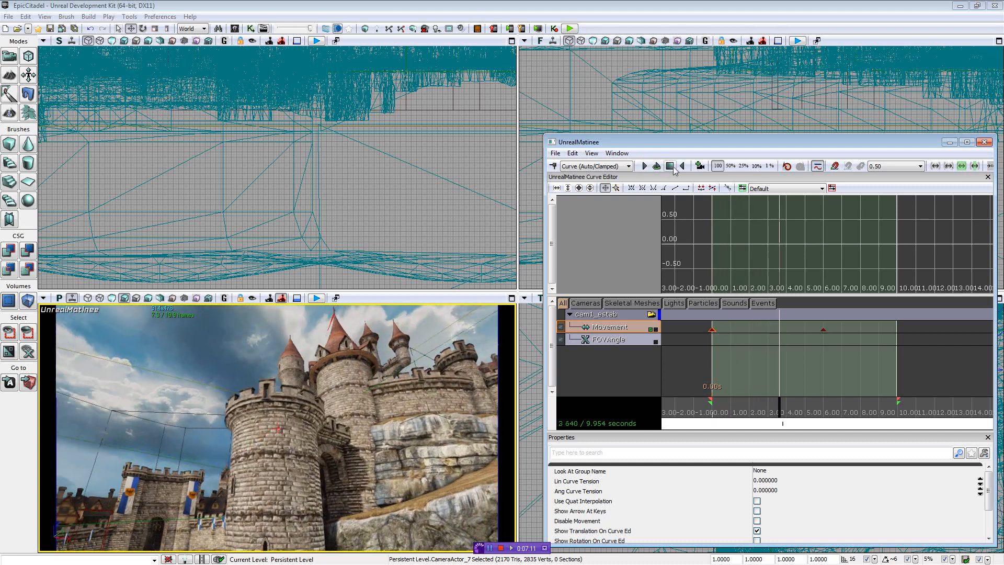
{"action": "left_click", "coordinate": [670, 166]}
{"action": "left_click", "coordinate": [797, 407]}
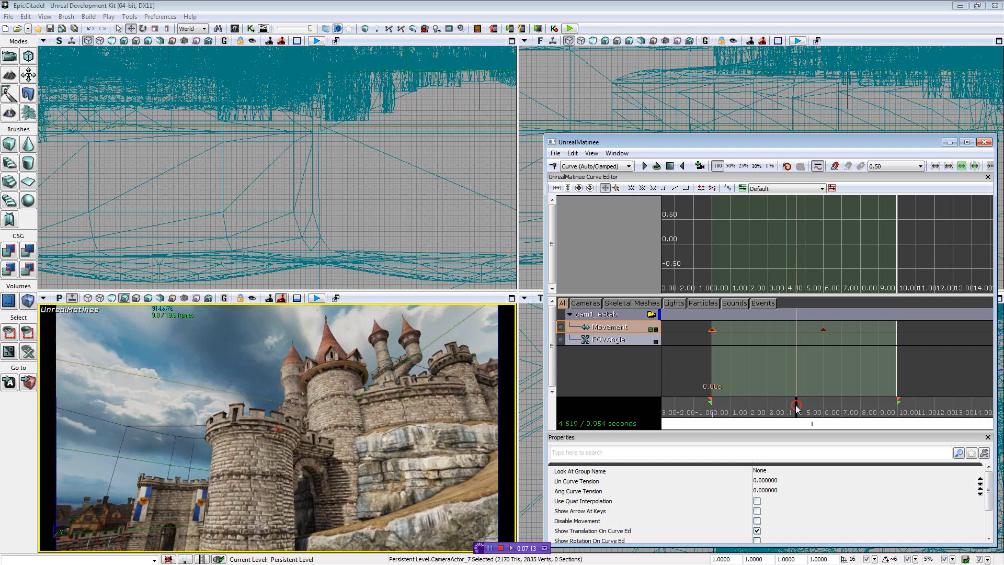
{"action": "left_click", "coordinate": [712, 407]}
{"action": "left_click", "coordinate": [645, 166]}
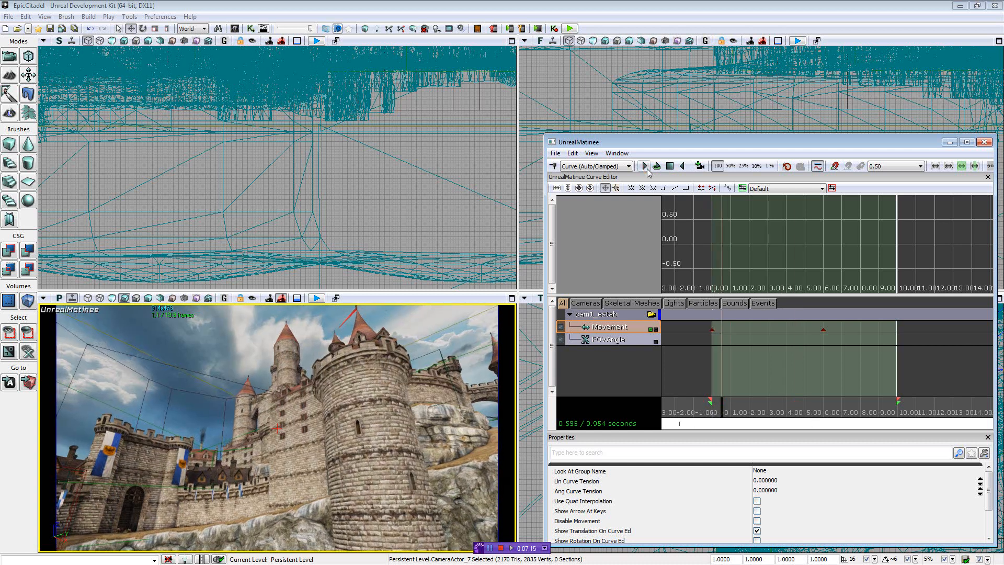
{"action": "left_click", "coordinate": [669, 166]}
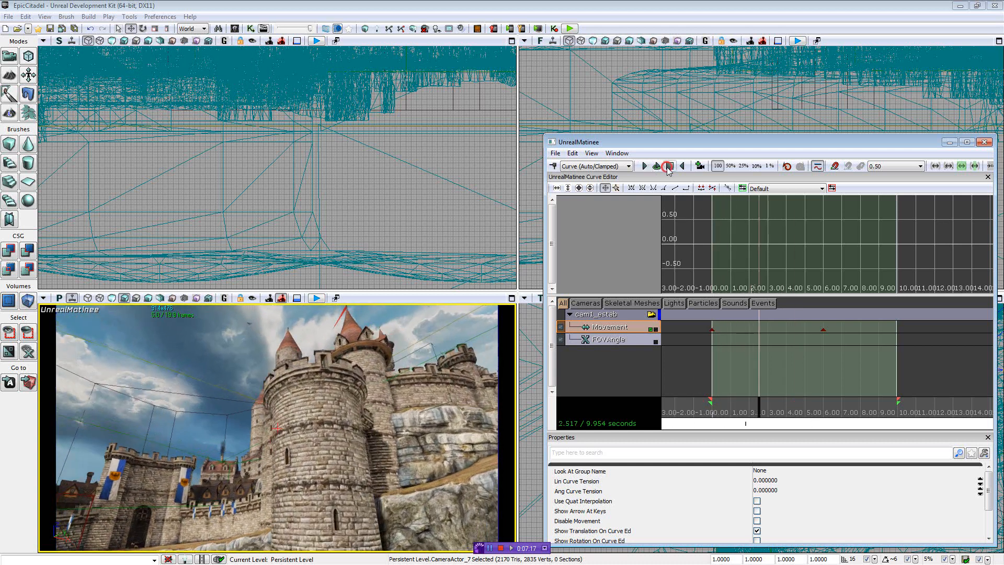
- Set the interp mode of the Movement keys at 0.00 s and 6.00 s to Linear and play the move from the start
{"action": "left_click", "coordinate": [713, 330]}
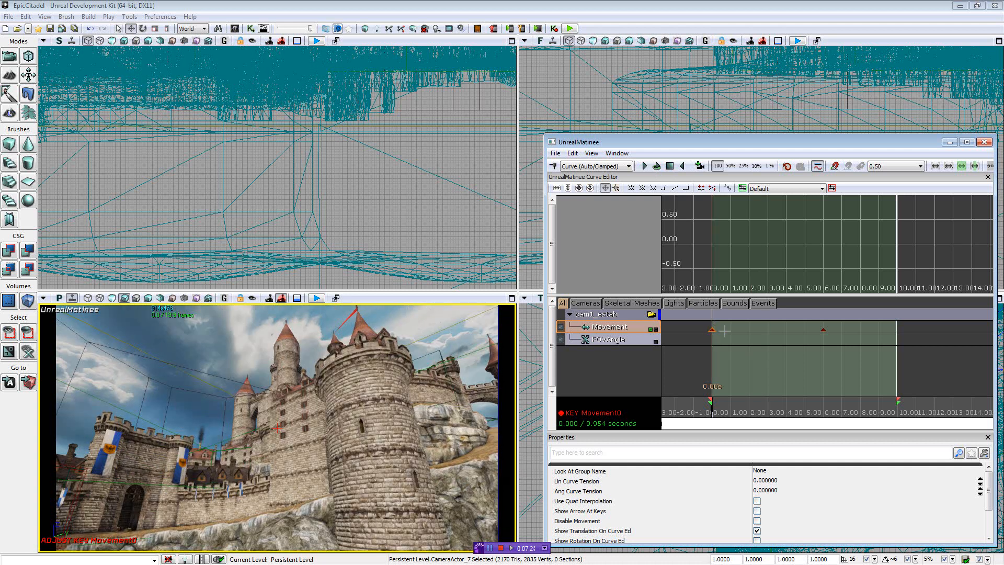
{"action": "right_click", "coordinate": [710, 330]}
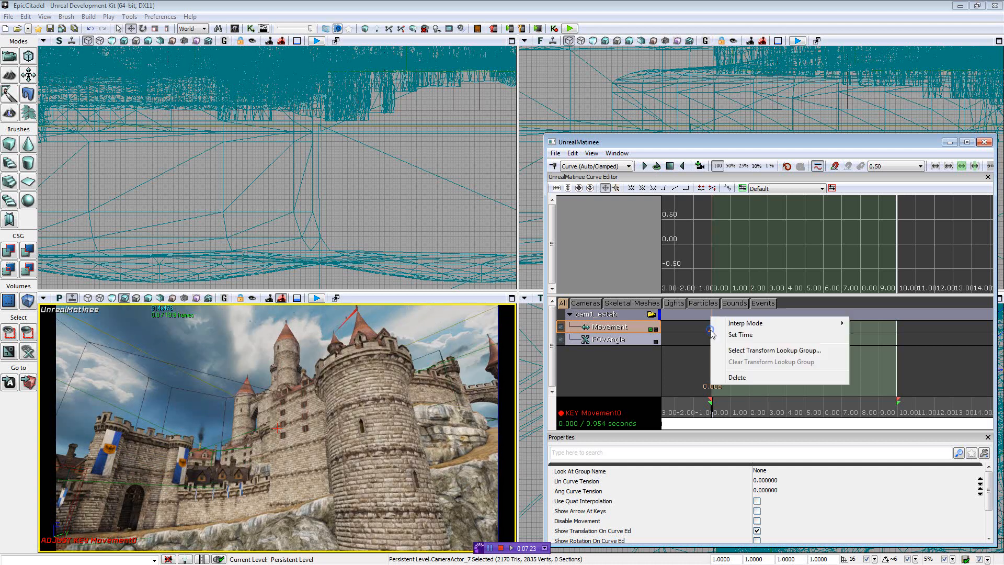
{"action": "mouse_move", "coordinate": [741, 323]}
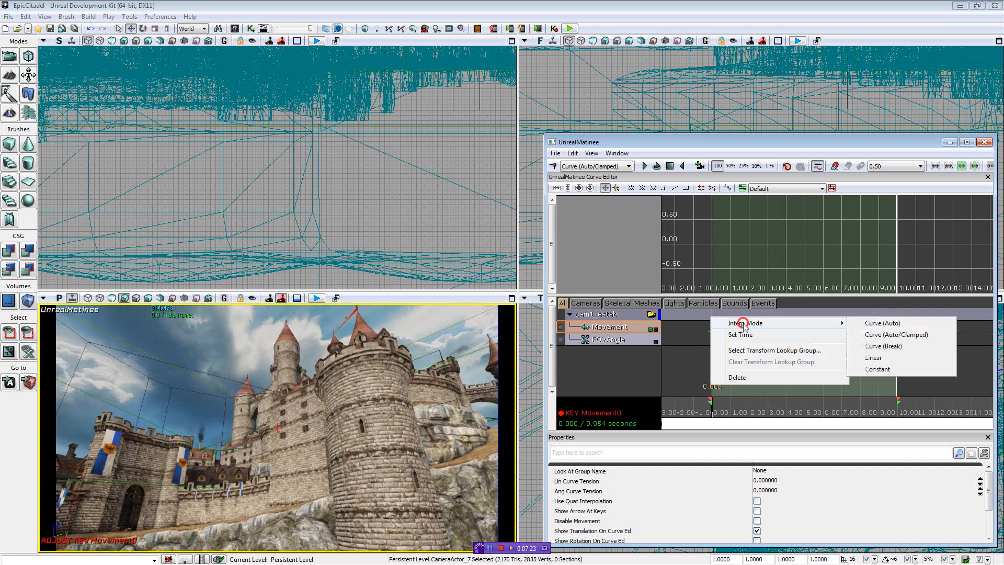
{"action": "left_click", "coordinate": [882, 360]}
{"action": "left_click", "coordinate": [824, 329]}
{"action": "right_click", "coordinate": [823, 329]}
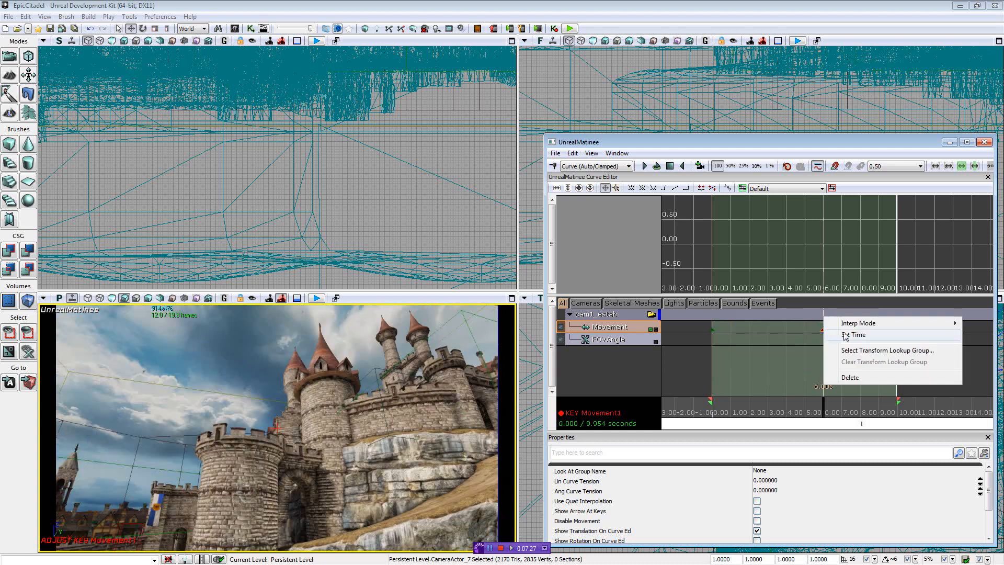
{"action": "mouse_move", "coordinate": [858, 324]}
{"action": "left_click", "coordinate": [755, 361]}
{"action": "left_click_drag", "start_coordinate": [829, 410], "coordinate": [676, 410]}
{"action": "left_click", "coordinate": [644, 167]}
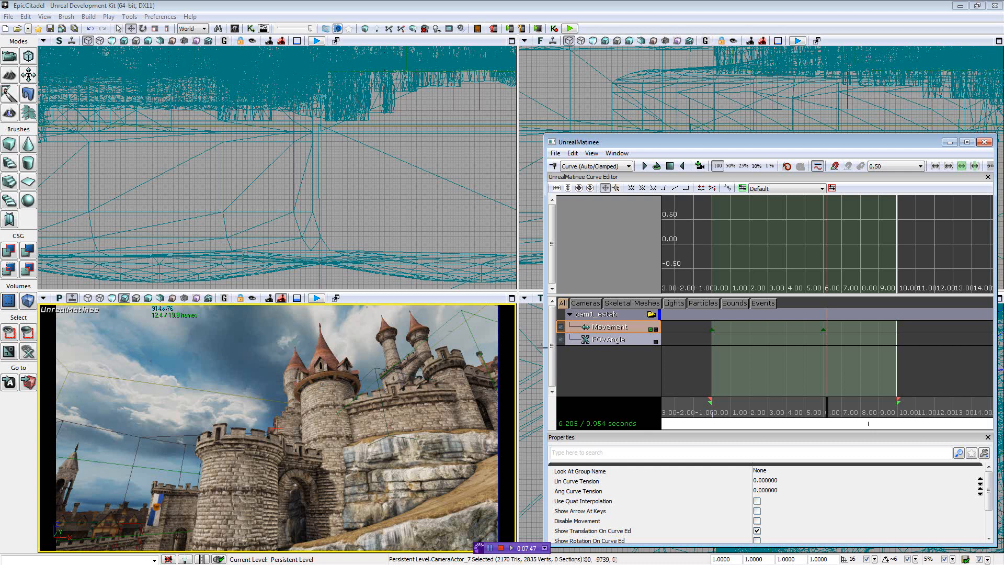
- Leave the animated camera's view, add a new CameraActor on the path between the stone walls, and raise it above the ground
{"action": "left_click", "coordinate": [652, 315]}
{"action": "right_click_drag", "start_coordinate": [304, 408], "coordinate": [476, 399]}
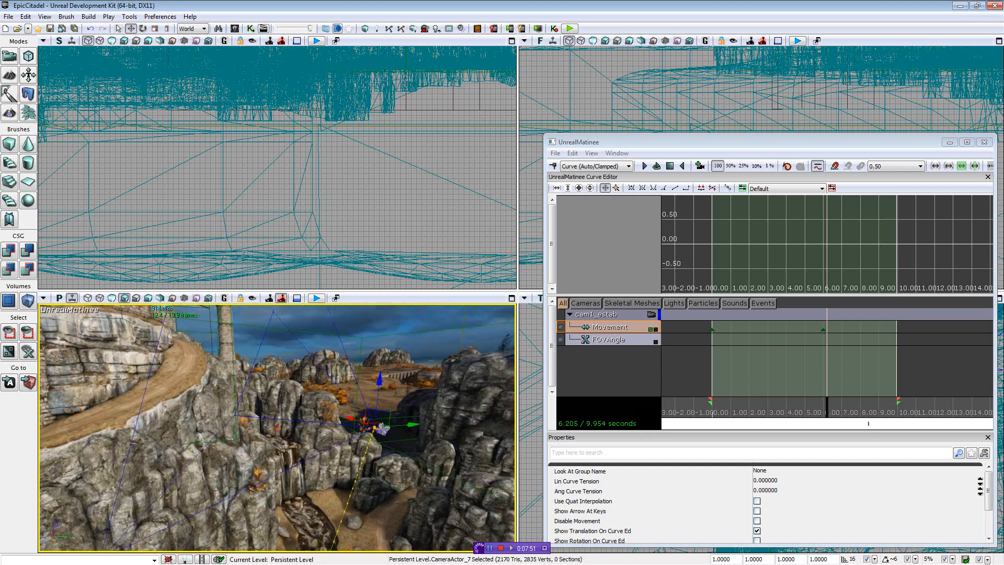
{"action": "right_click_drag", "start_coordinate": [382, 426], "coordinate": [451, 378]}
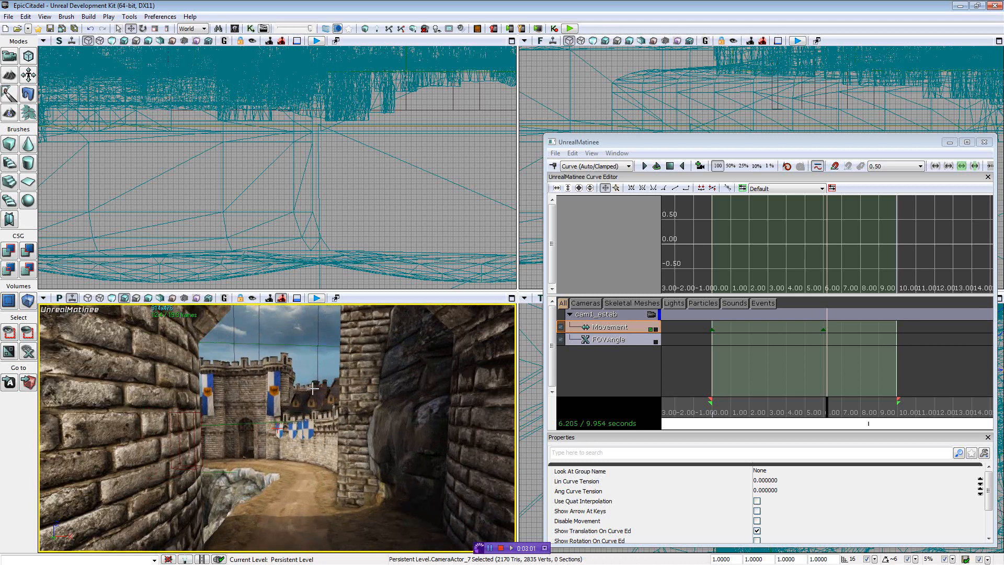
{"action": "right_click_drag", "start_coordinate": [312, 390], "coordinate": [314, 400]}
{"action": "right_click", "coordinate": [297, 523]}
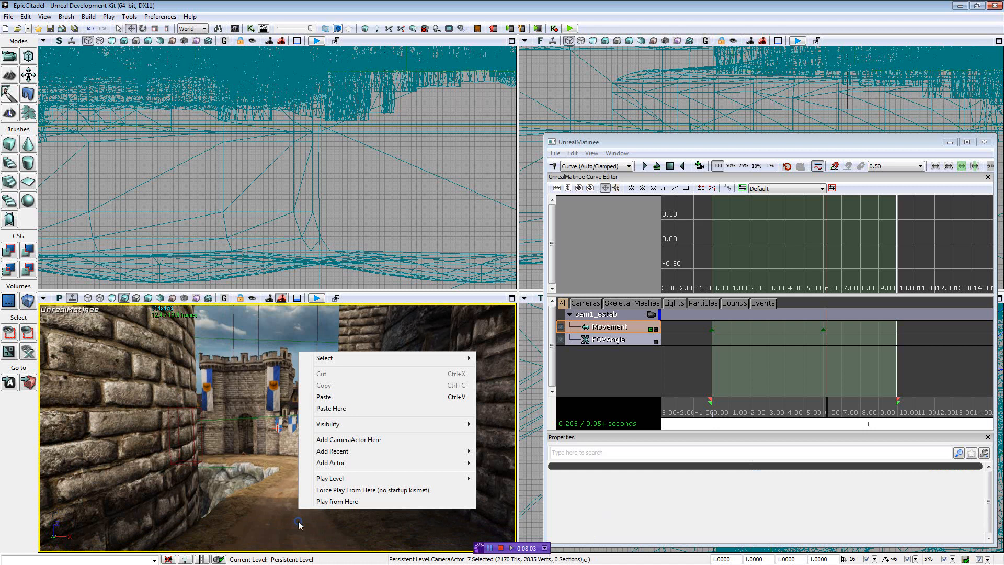
{"action": "left_click", "coordinate": [348, 442]}
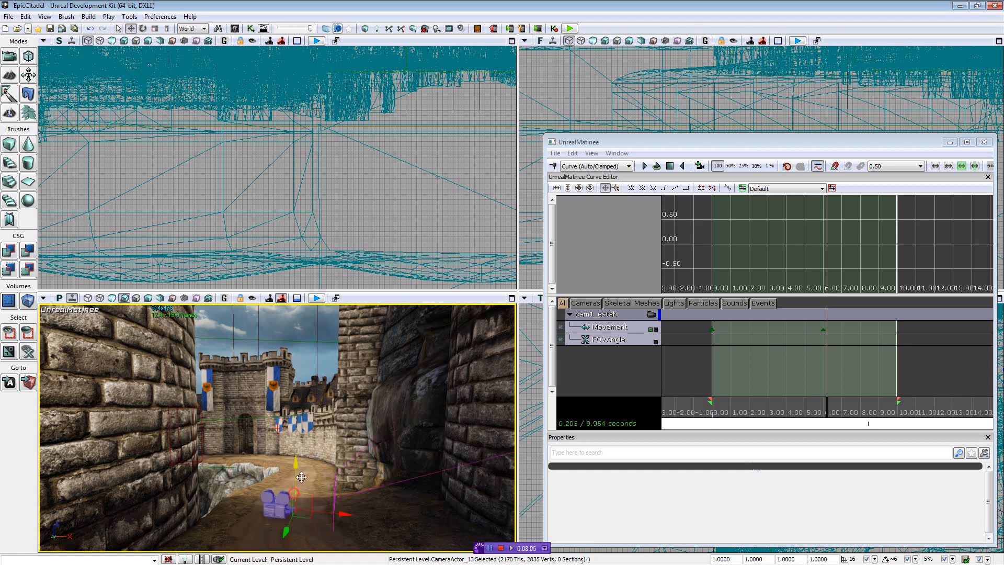
{"action": "left_click_drag", "start_coordinate": [301, 477], "coordinate": [301, 459]}
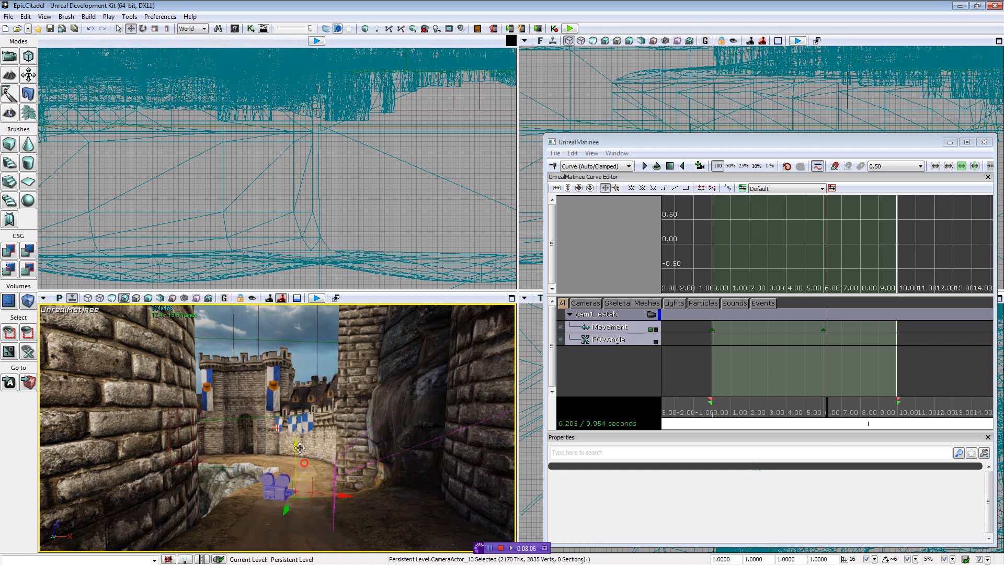
- Lock the perspective view to the new camera and frame the bannered gate tower with the curving wall beside it
{"action": "left_click", "coordinate": [253, 299]}
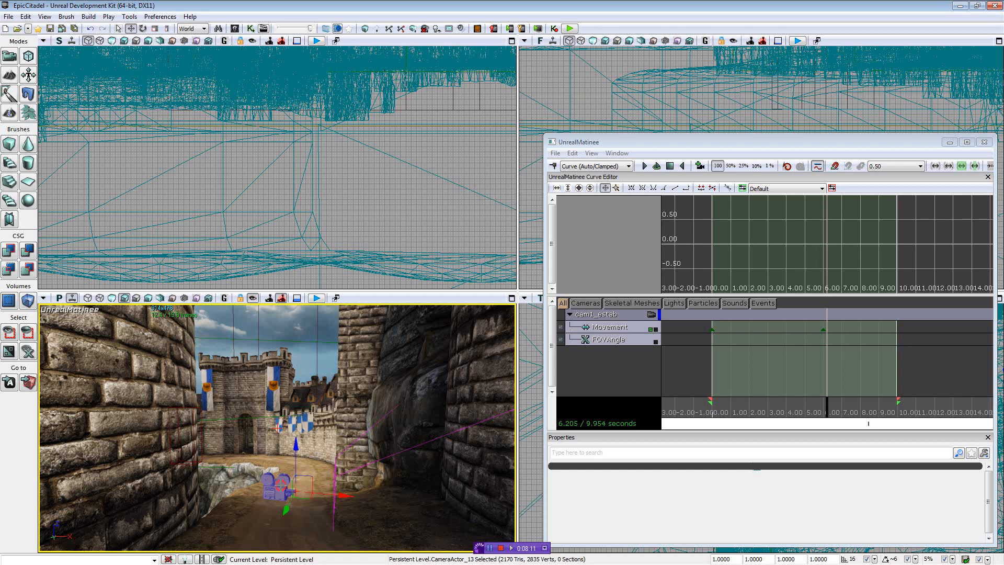
{"action": "right_click_drag", "start_coordinate": [281, 485], "coordinate": [99, 444]}
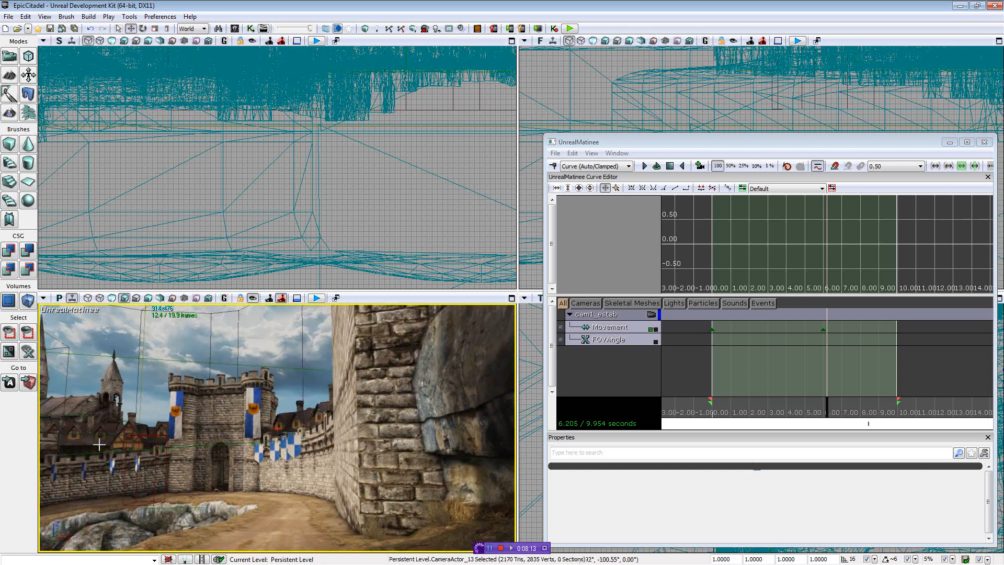
{"action": "scroll", "coordinate": [101, 443], "scroll_direction": "up", "scroll_amount": 7}
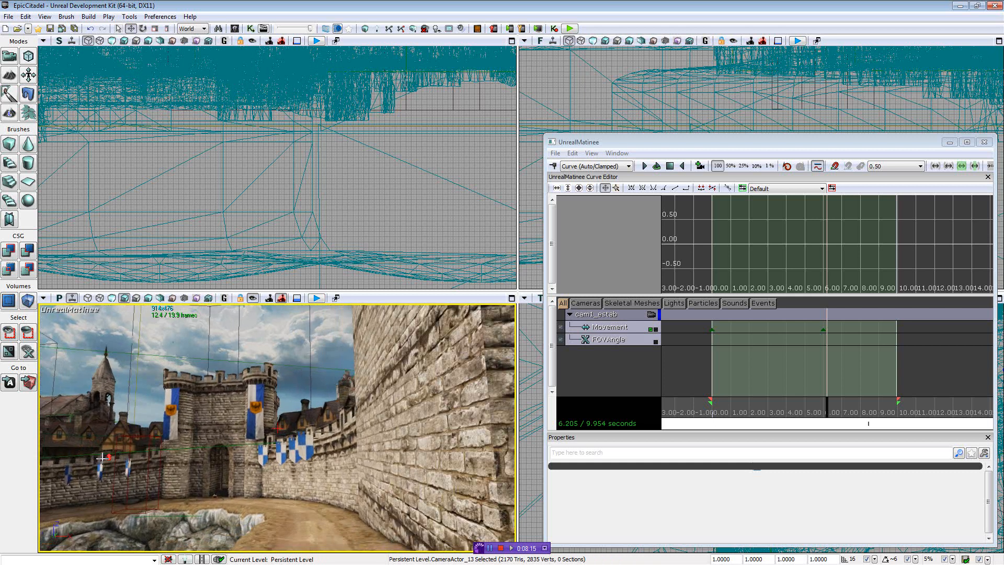
{"action": "scroll", "coordinate": [101, 458], "scroll_direction": "up", "scroll_amount": 6}
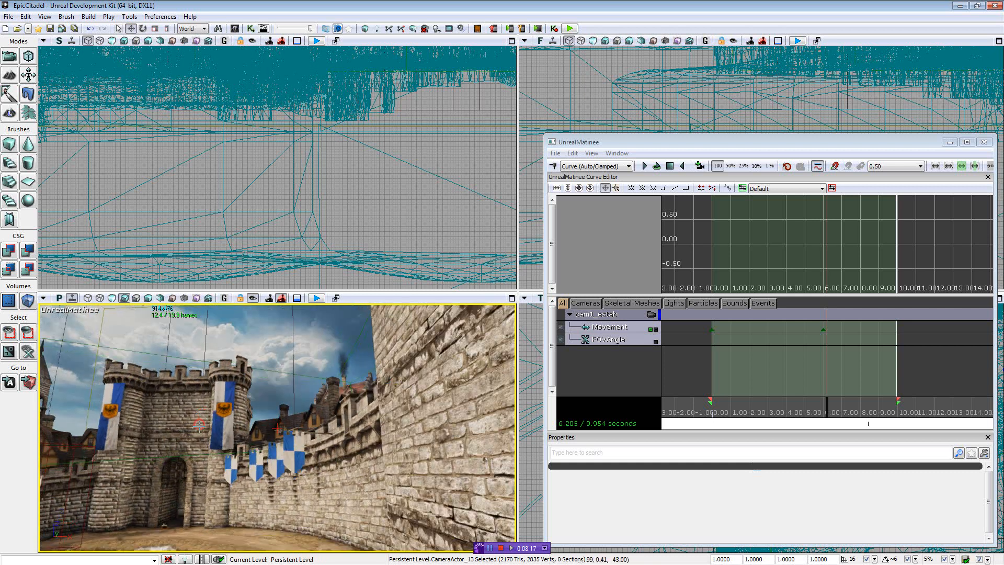
{"action": "right_click_drag", "start_coordinate": [199, 424], "coordinate": [179, 435]}
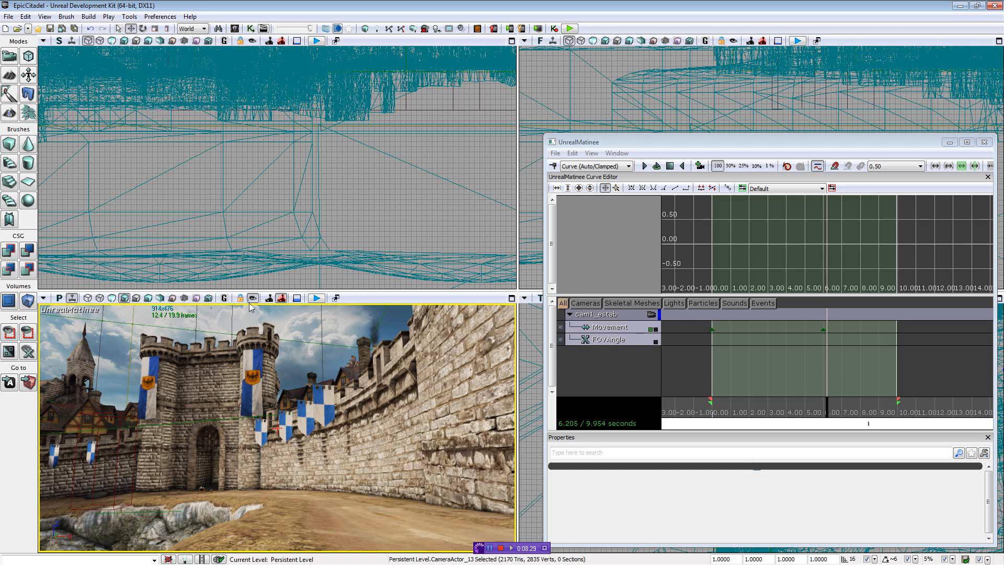
- Release the perspective view from the new camera and select that camera actor from outside
{"action": "right_click_drag", "start_coordinate": [351, 401], "coordinate": [352, 419]}
{"action": "right_click", "coordinate": [325, 416]}
{"action": "right_click", "coordinate": [295, 413]}
{"action": "left_click", "coordinate": [278, 407]}
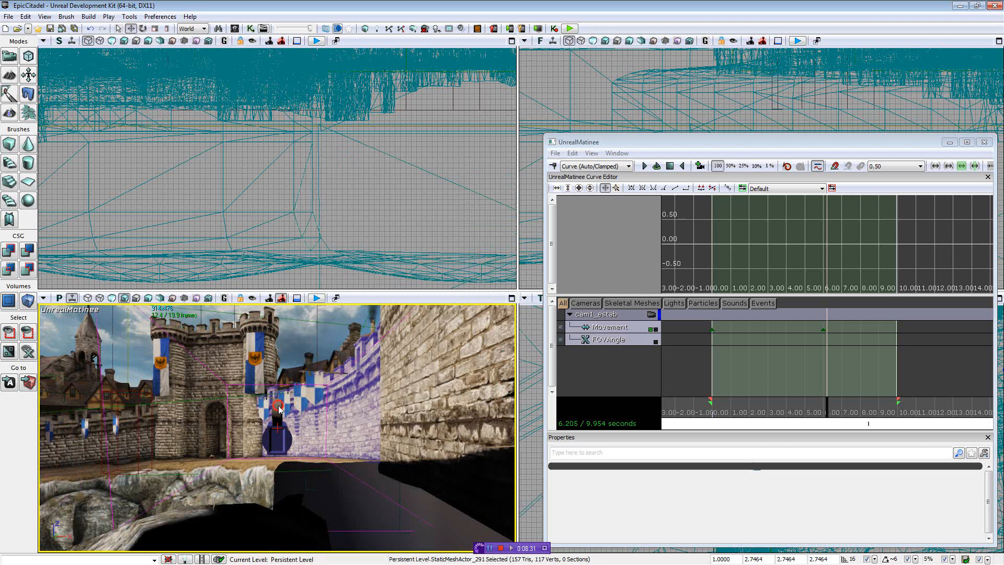
{"action": "left_click_drag", "start_coordinate": [280, 409], "coordinate": [388, 413]}
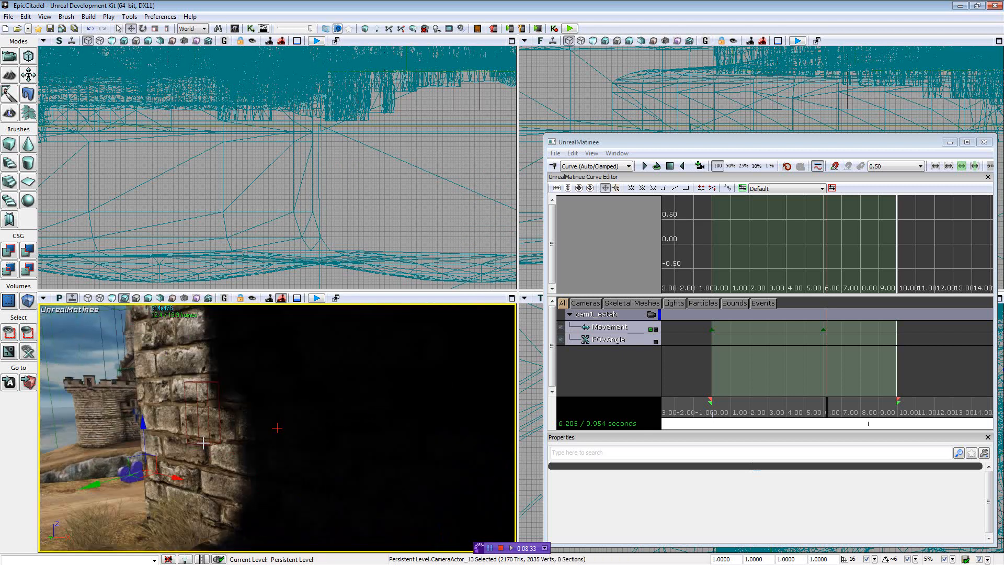
- Reselect the new camera actor and add a camera group named cam2_estab for it in Matinee
{"action": "left_click_drag", "start_coordinate": [203, 443], "coordinate": [218, 434]}
{"action": "left_click", "coordinate": [220, 437]}
{"action": "left_click", "coordinate": [228, 462]}
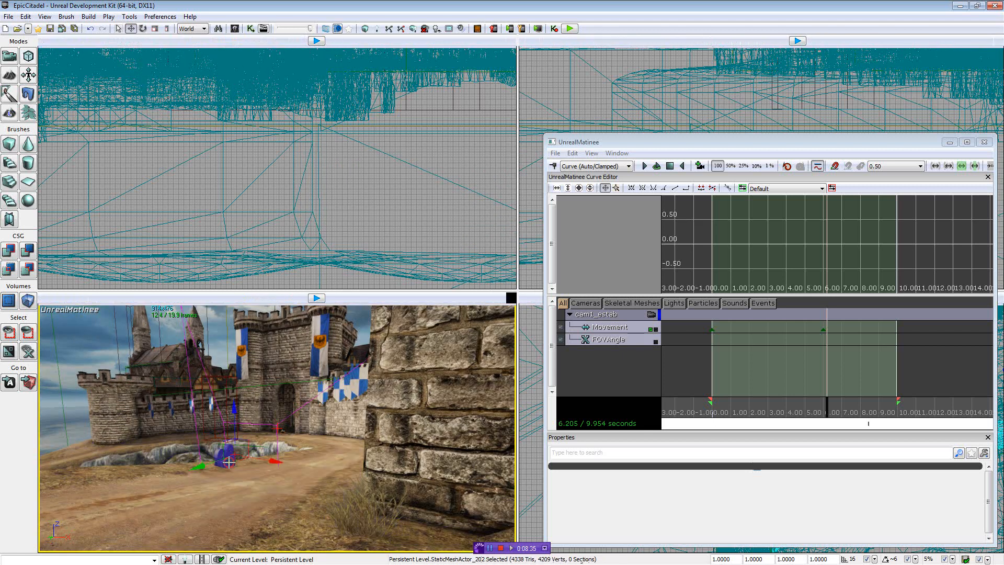
{"action": "right_click", "coordinate": [611, 363]}
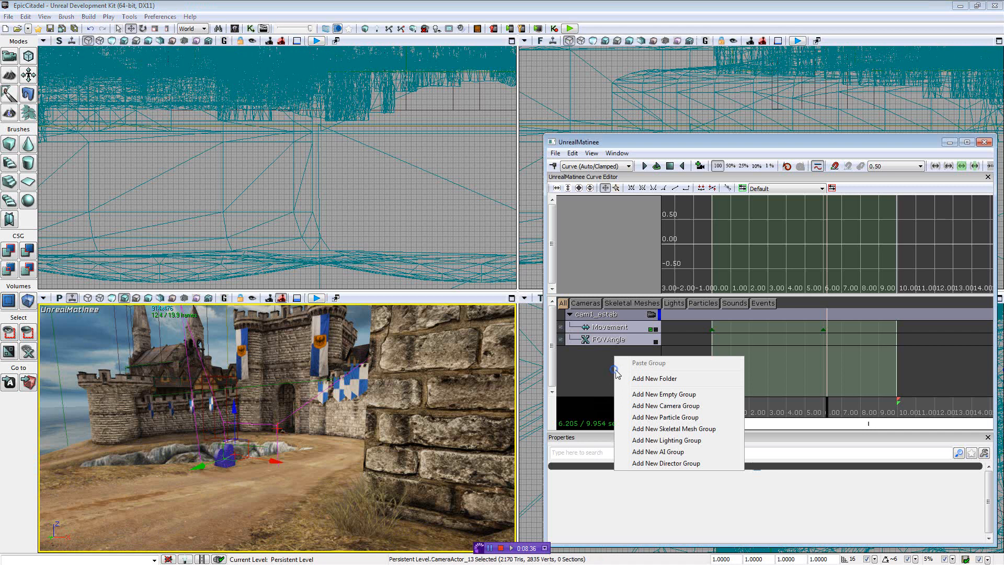
{"action": "left_click", "coordinate": [663, 406]}
{"action": "type", "text": "cam2_estabshot"}
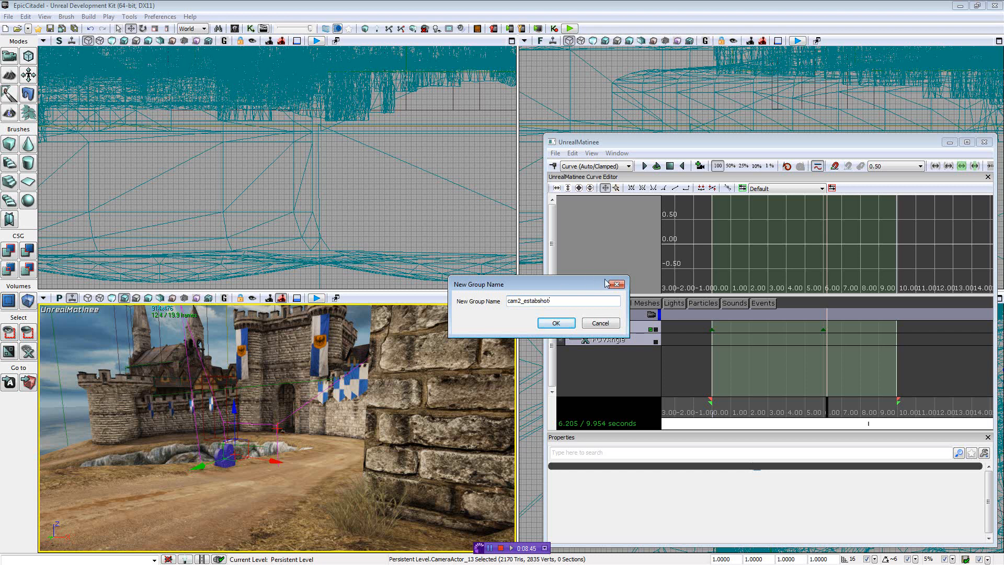
{"action": "left_click_drag", "start_coordinate": [584, 282], "coordinate": [516, 278]}
{"action": "key", "text": "BackSpace"}
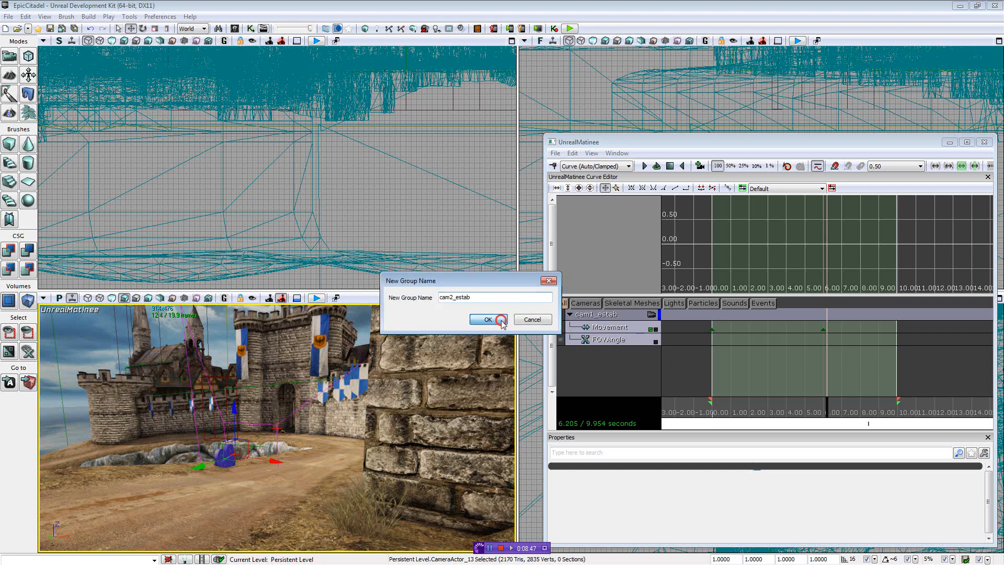
{"action": "left_click", "coordinate": [497, 320]}
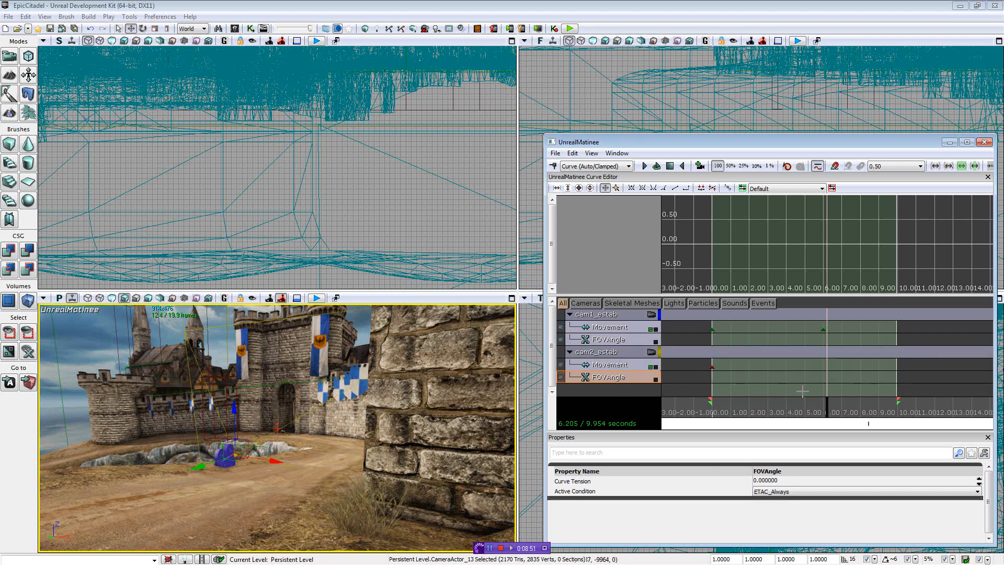
- Move the initial Movement key of cam2_estab to exactly 6 seconds
{"action": "mouse_move", "coordinate": [825, 407]}
{"action": "left_mouse_down"}
{"action": "mouse_move", "coordinate": [711, 407]}
{"action": "mouse_move", "coordinate": [891, 406]}
{"action": "mouse_move", "coordinate": [825, 408]}
{"action": "left_mouse_up"}
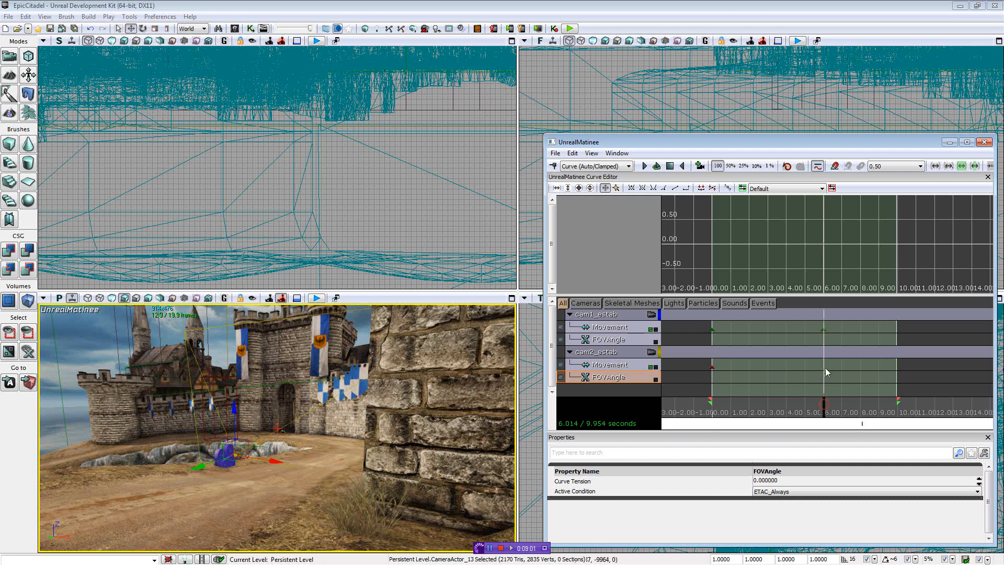
{"action": "left_click", "coordinate": [713, 368]}
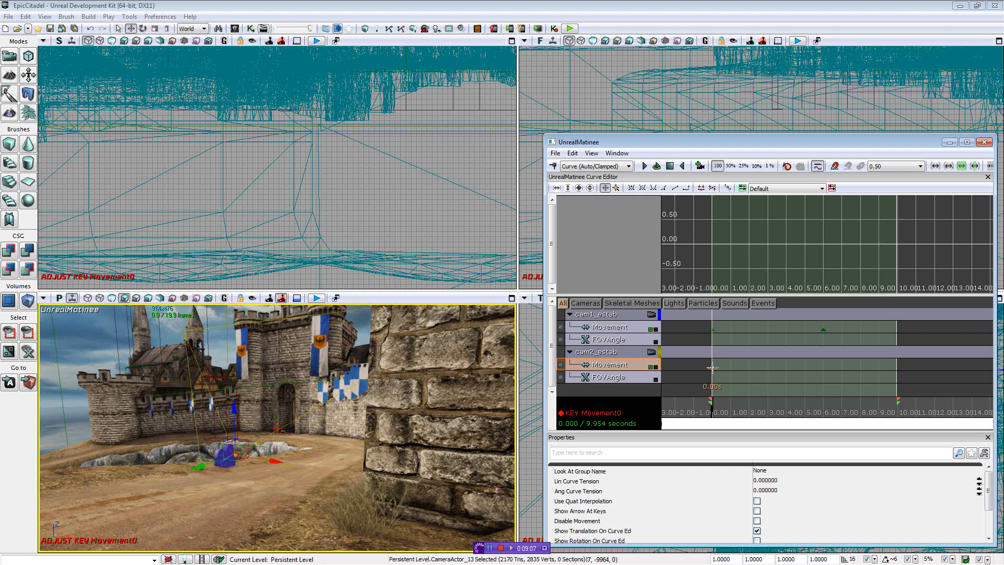
{"action": "left_click_drag", "start_coordinate": [712, 368], "coordinate": [827, 387]}
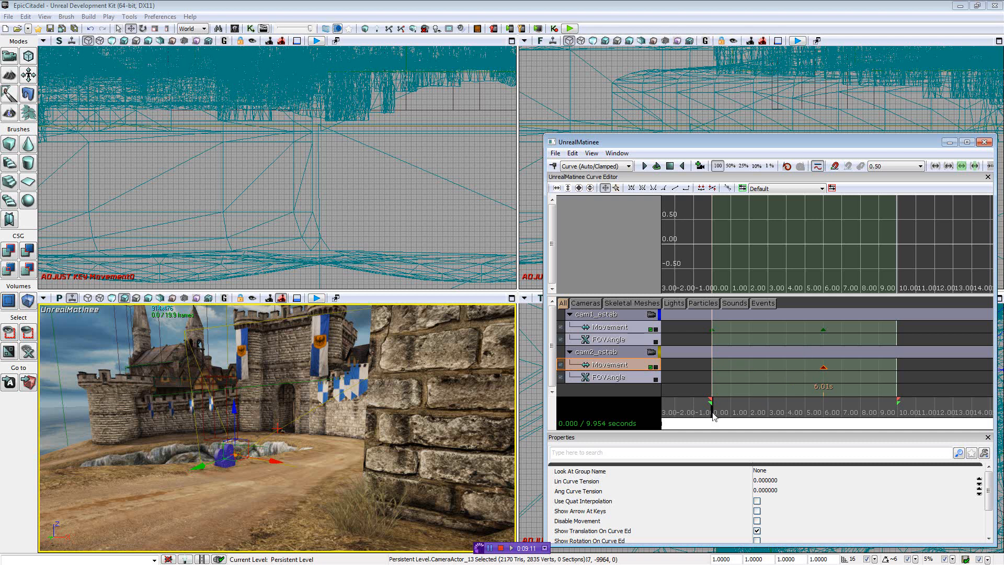
{"action": "left_click_drag", "start_coordinate": [714, 417], "coordinate": [826, 422]}
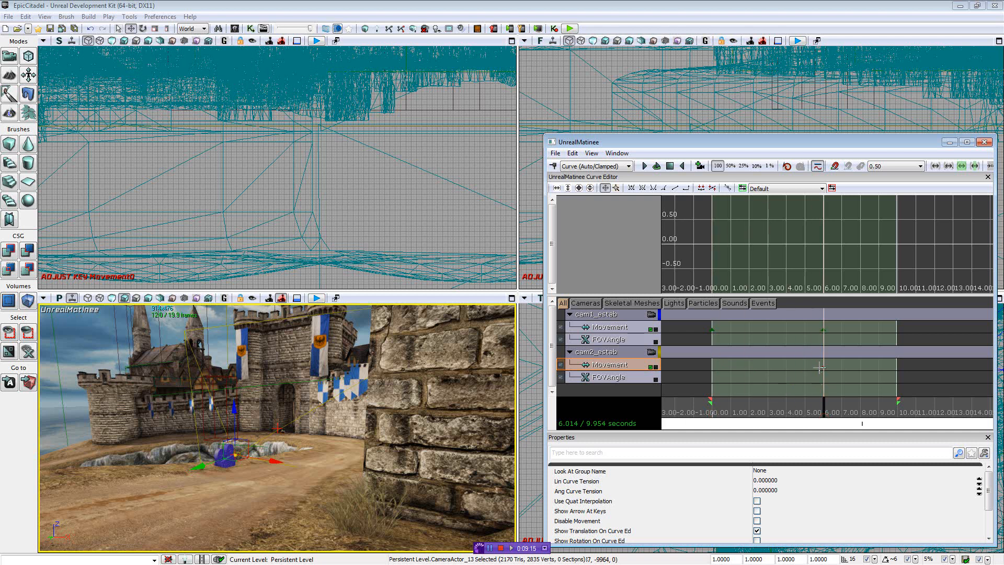
{"action": "left_click", "coordinate": [824, 368]}
{"action": "right_click", "coordinate": [824, 368]}
{"action": "left_click", "coordinate": [843, 376]}
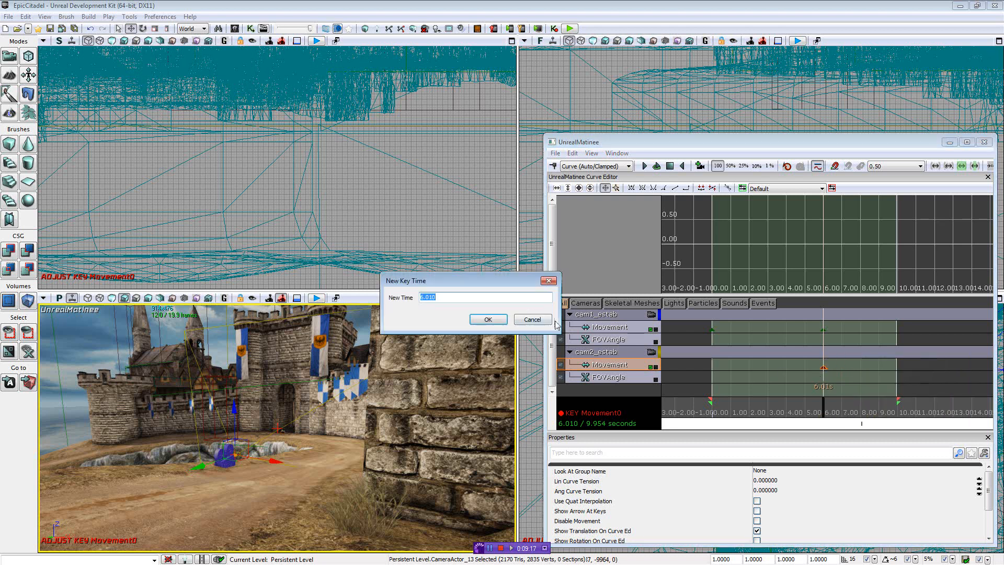
{"action": "type", "text": "6"}
{"action": "left_click", "coordinate": [488, 319]}
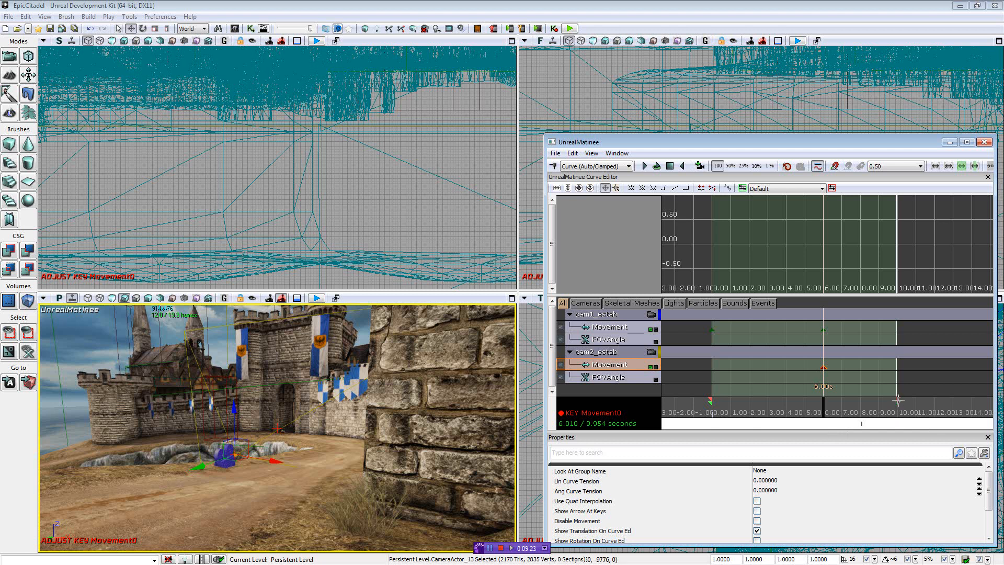
- Extend the sequence to about 12 seconds and add a cam2_estab Movement key at exactly 9 seconds
{"action": "mouse_move", "coordinate": [898, 400]}
{"action": "left_mouse_down"}
{"action": "mouse_move", "coordinate": [942, 403]}
{"action": "mouse_move", "coordinate": [936, 413]}
{"action": "mouse_move", "coordinate": [938, 404]}
{"action": "left_mouse_up"}
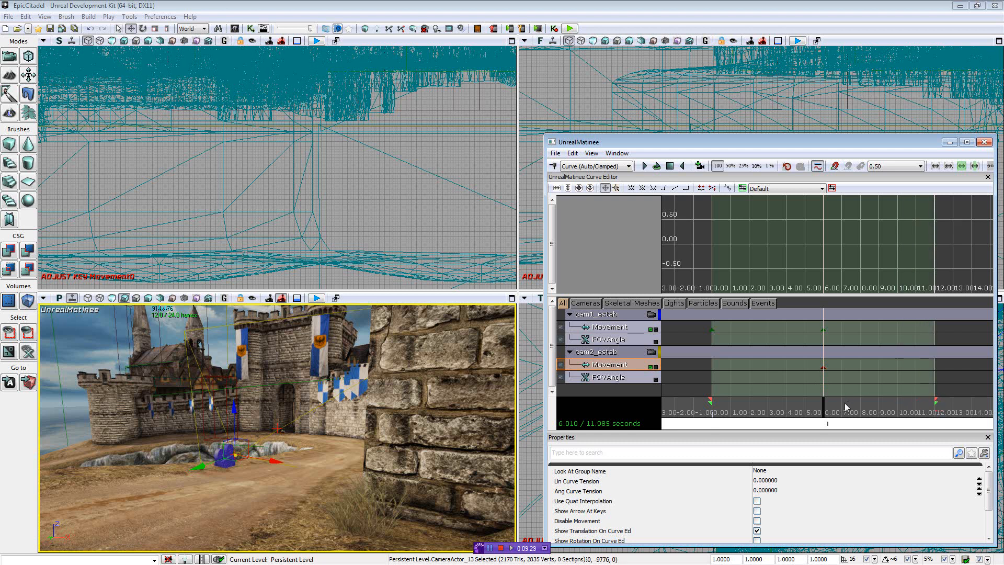
{"action": "left_click_drag", "start_coordinate": [825, 413], "coordinate": [879, 413]}
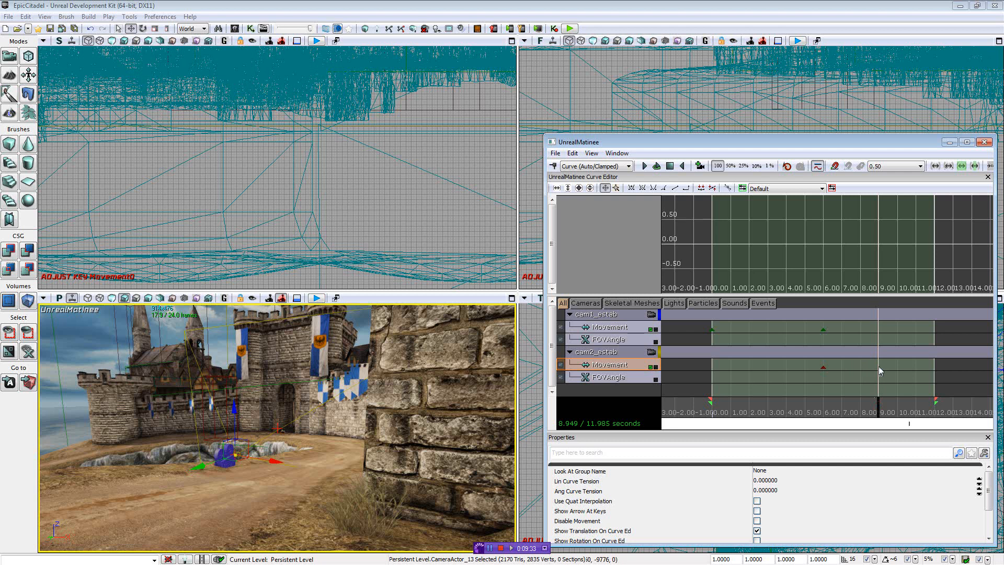
{"action": "key", "text": "Return"}
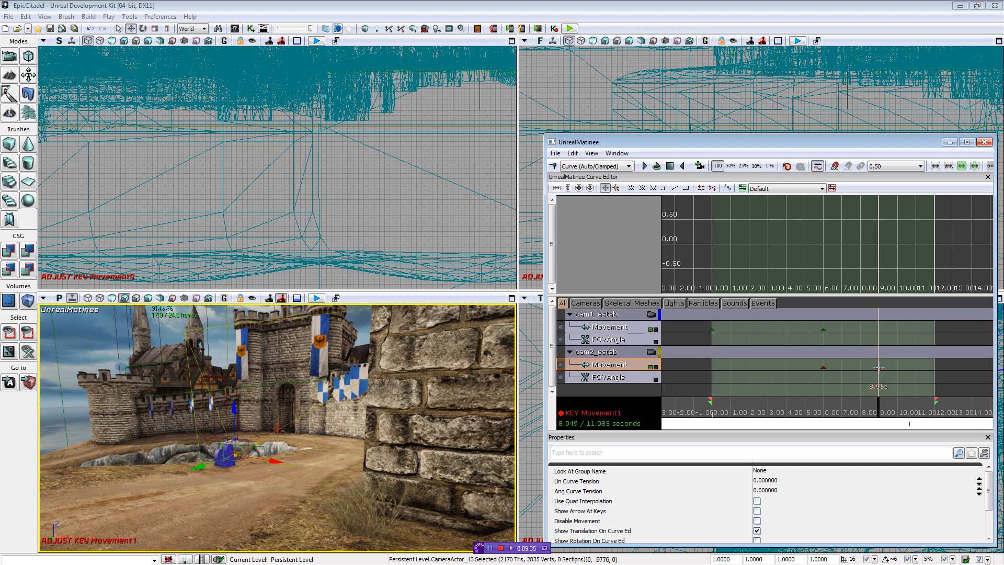
{"action": "right_click", "coordinate": [878, 368]}
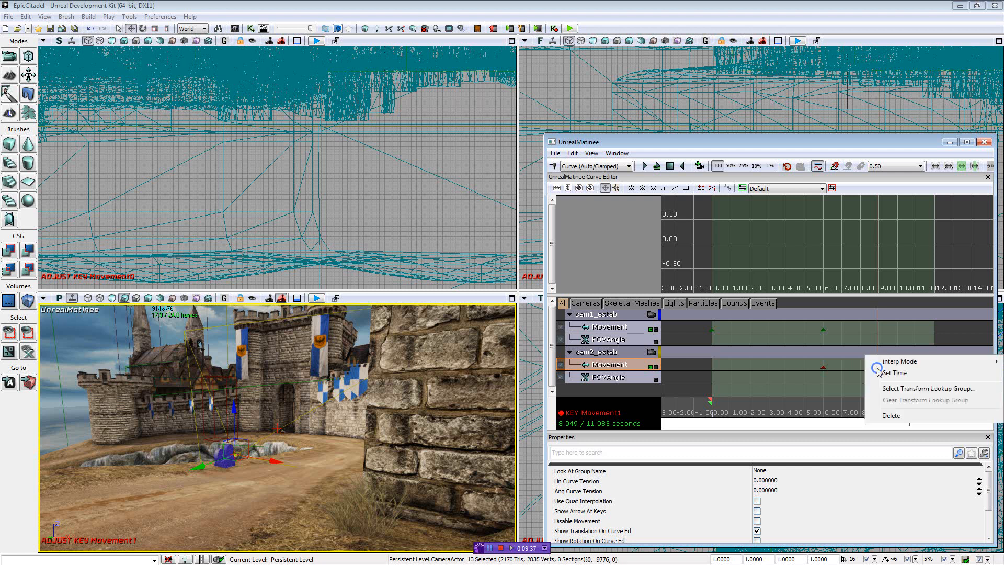
{"action": "left_click", "coordinate": [879, 373]}
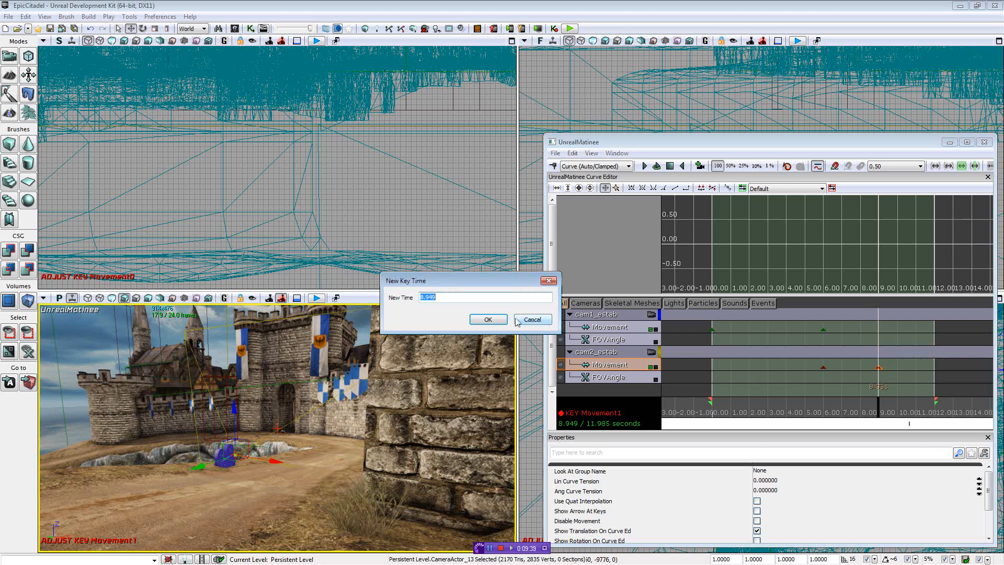
{"action": "type", "text": "9"}
{"action": "left_click", "coordinate": [497, 319]}
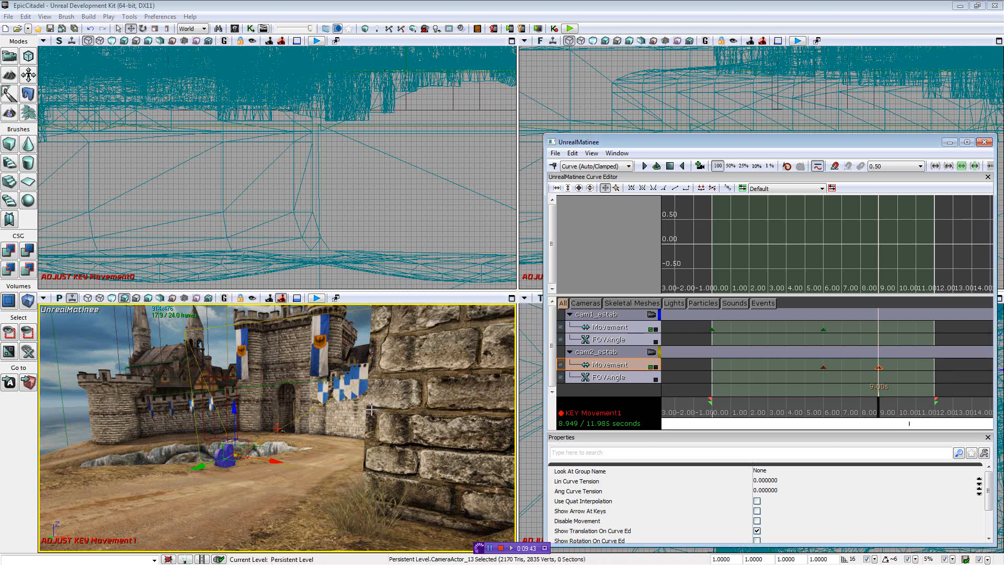
{"action": "left_click", "coordinate": [251, 299]}
{"action": "left_click", "coordinate": [226, 460]}
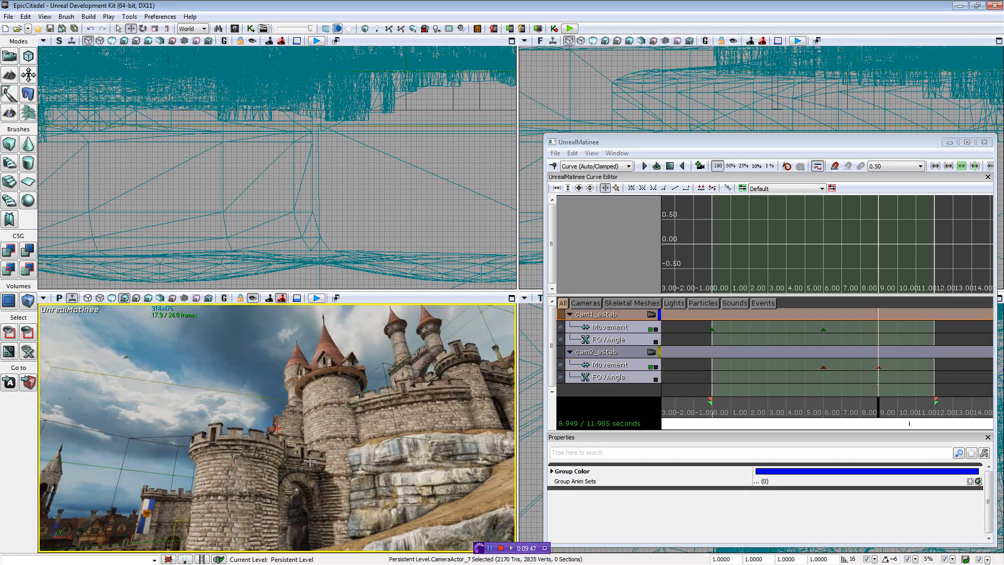
{"action": "left_click_drag", "start_coordinate": [310, 461], "coordinate": [364, 465]}
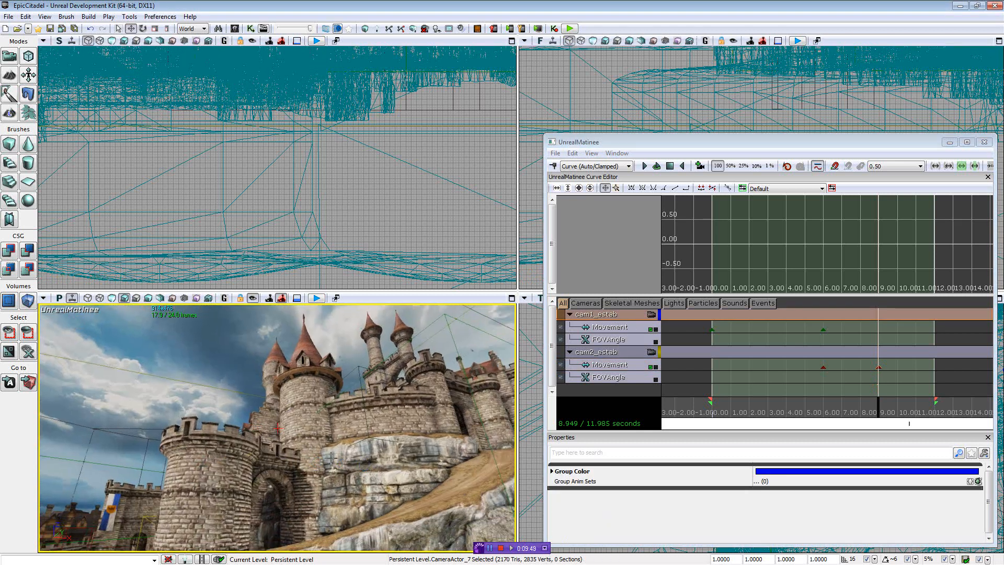
{"action": "left_click", "coordinate": [252, 300]}
{"action": "mouse_move", "coordinate": [257, 325]}
{"action": "right_mouse_down"}
{"action": "mouse_move", "coordinate": [230, 340]}
{"action": "mouse_move", "coordinate": [238, 327]}
{"action": "right_mouse_up"}
{"action": "right_click_drag", "start_coordinate": [314, 413], "coordinate": [259, 315]}
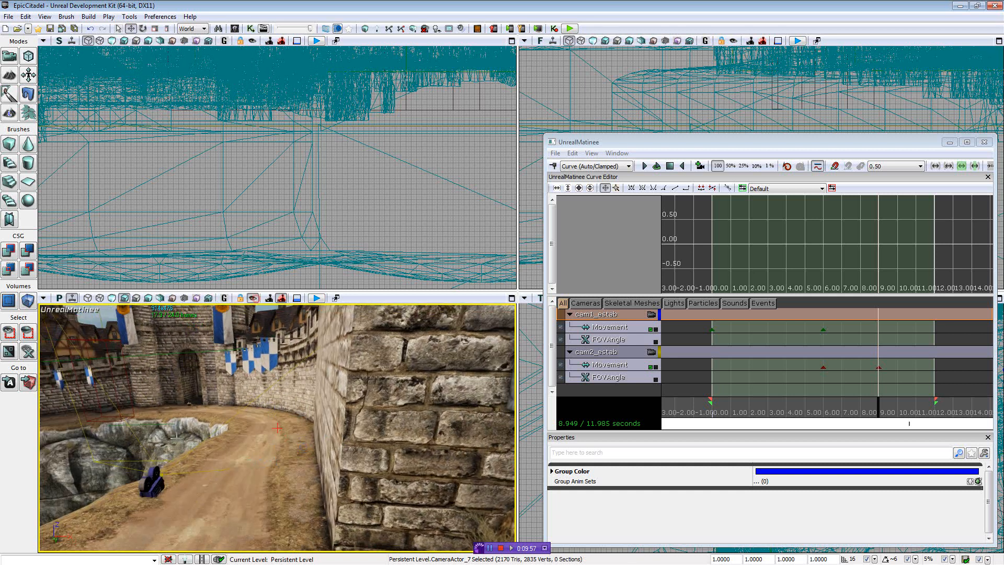
- Lock the view to the second camera and, on its 9-second Movement key, fly it over the wall to overlook the timbered houses and street
{"action": "left_click", "coordinate": [154, 484]}
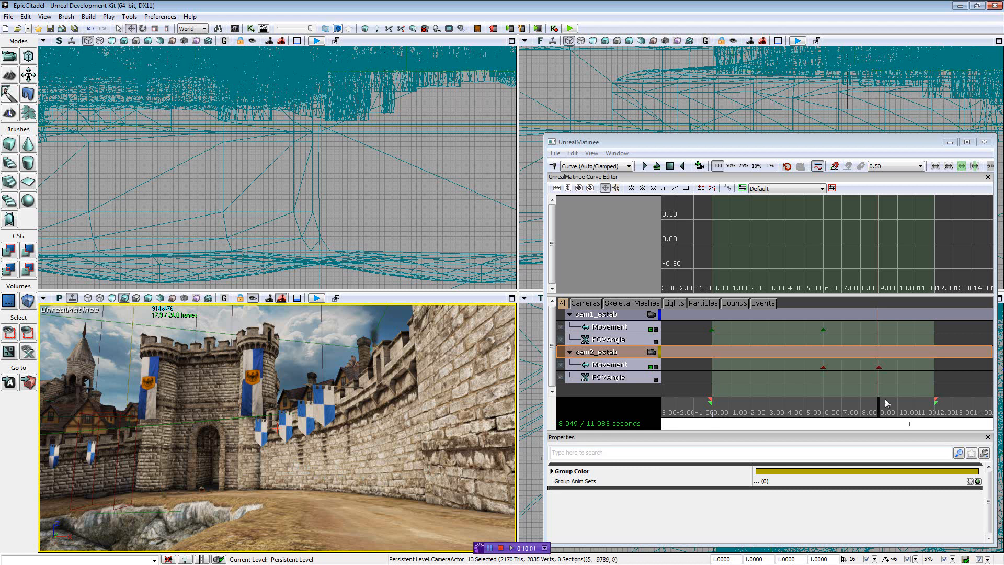
{"action": "left_click", "coordinate": [880, 367]}
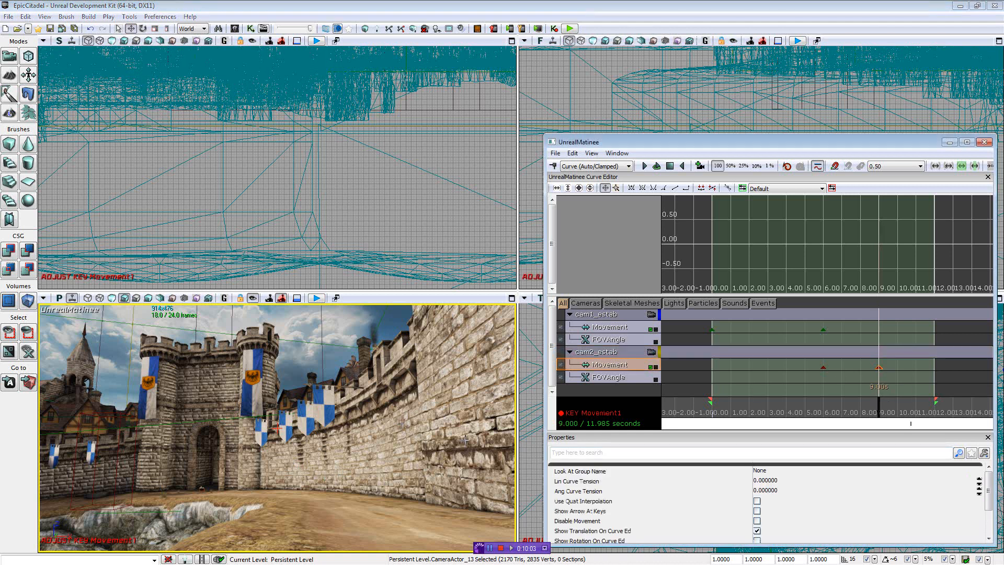
{"action": "left_click_drag", "start_coordinate": [404, 419], "coordinate": [395, 487]}
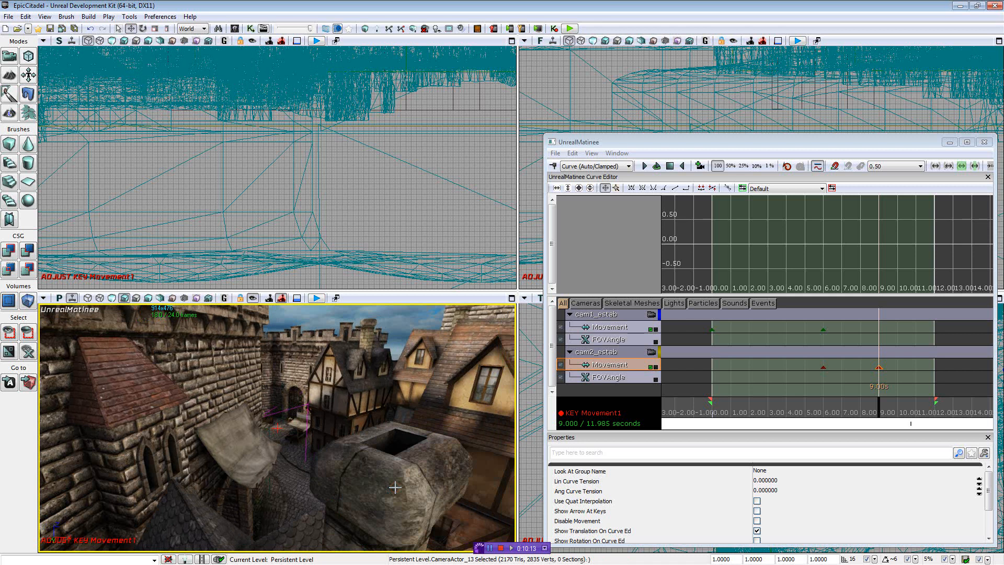
{"action": "left_click", "coordinate": [395, 487]}
{"action": "right_click_drag", "start_coordinate": [399, 429], "coordinate": [439, 435]}
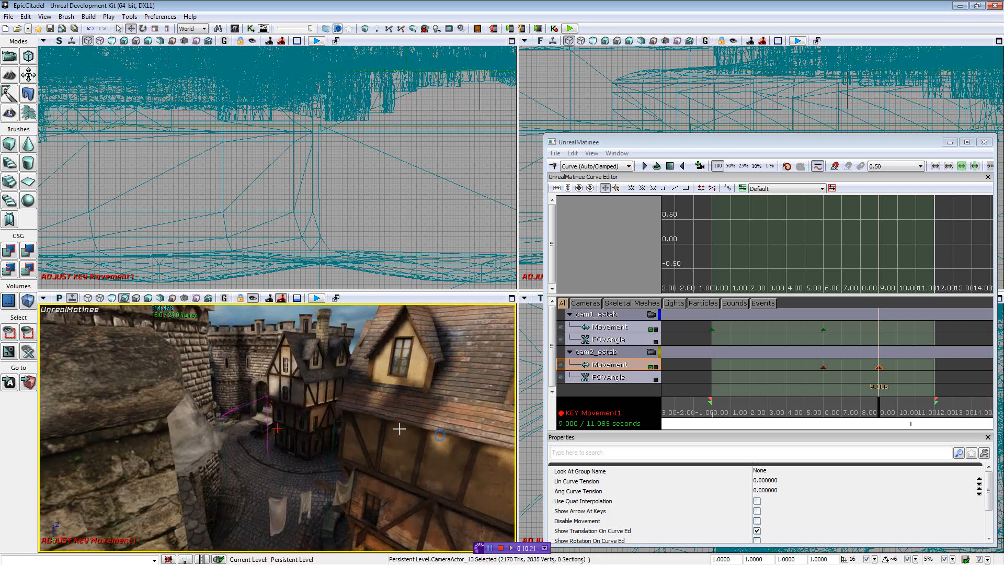
- Add a third Movement key to cam2_estab at about 11.97 seconds, near the end of the sequence
{"action": "left_click_drag", "start_coordinate": [879, 410], "coordinate": [935, 406]}
{"action": "key", "text": "Return"}
{"action": "scroll", "coordinate": [929, 376], "scroll_direction": "up", "scroll_amount": 2}
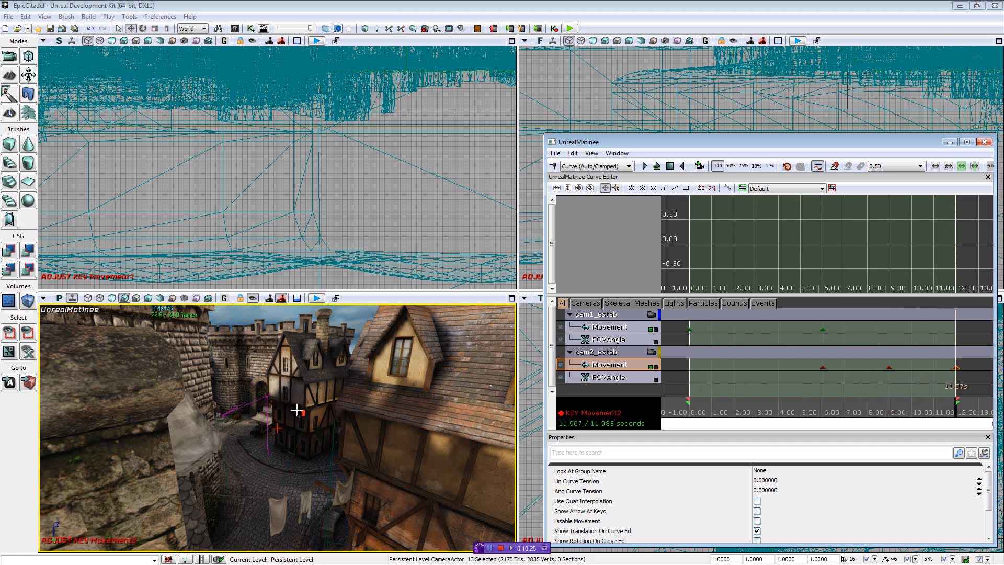
- Release the perspective view from the second camera and find its camera actor above the town street
{"action": "scroll", "coordinate": [929, 376], "scroll_direction": "down", "scroll_amount": 1}
{"action": "right_click_drag", "start_coordinate": [297, 410], "coordinate": [298, 411]}
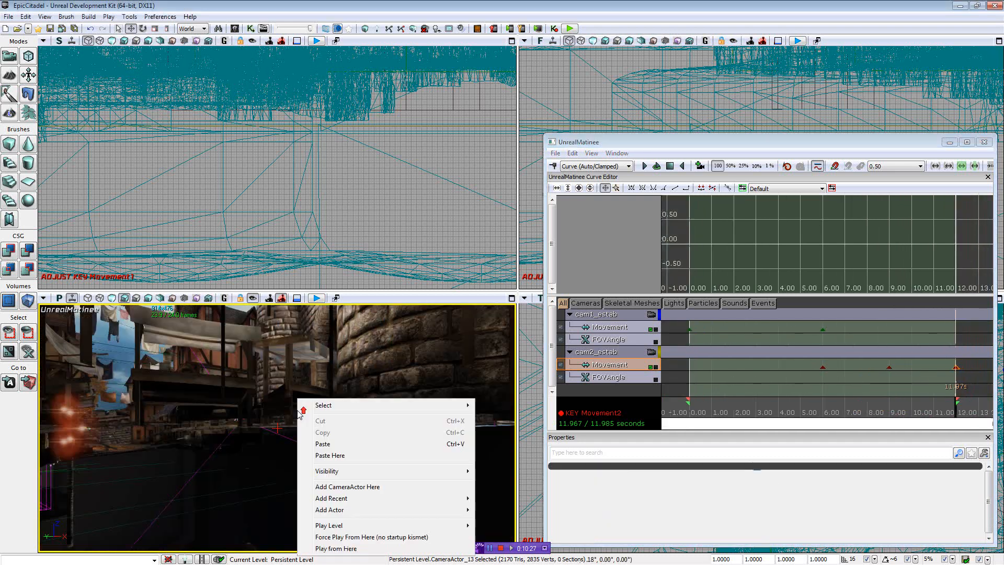
{"action": "left_click", "coordinate": [293, 411]}
{"action": "scroll", "coordinate": [293, 410], "scroll_direction": "down", "scroll_amount": 5}
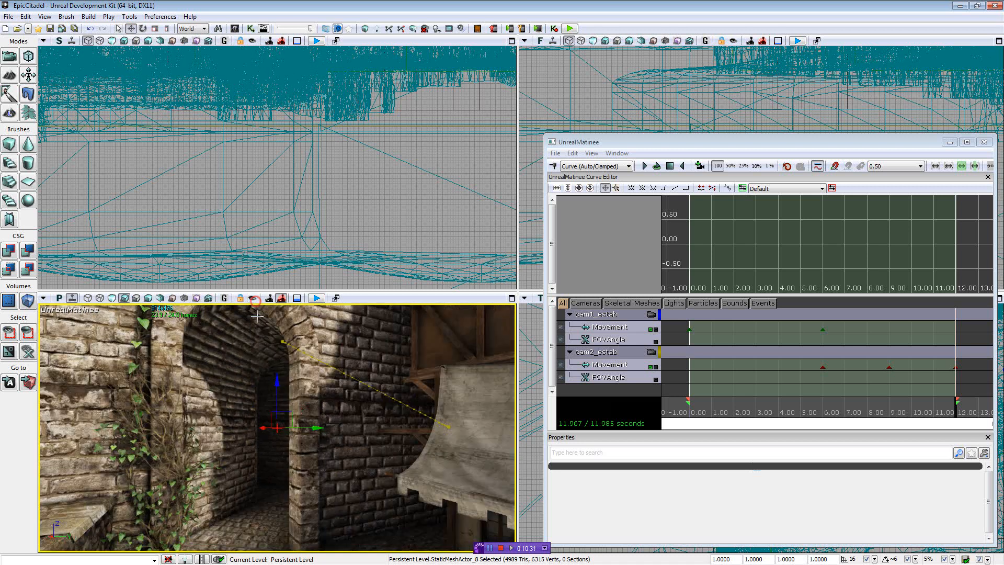
{"action": "right_click_drag", "start_coordinate": [351, 419], "coordinate": [516, 356]}
{"action": "scroll", "coordinate": [337, 449], "scroll_direction": "up", "scroll_amount": 4}
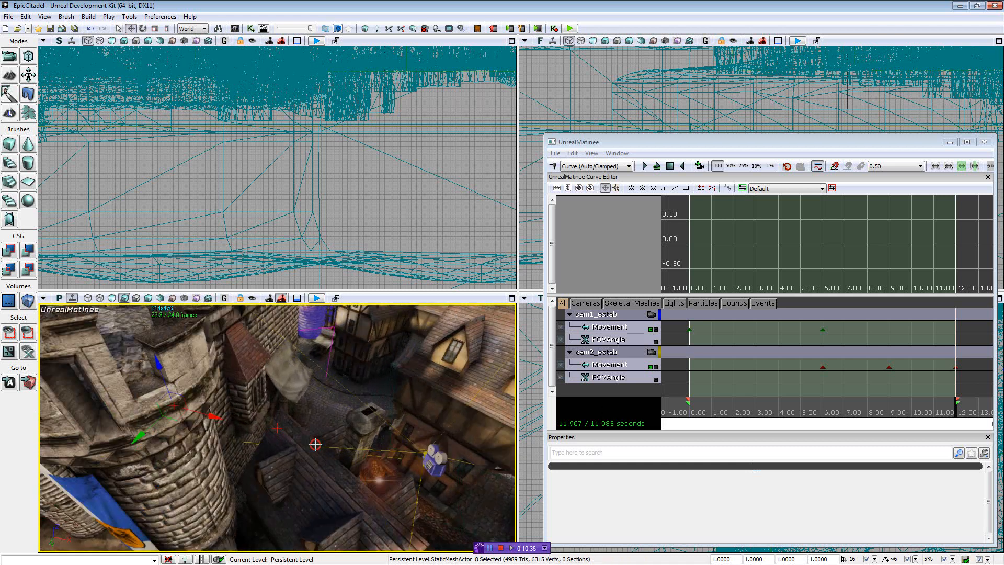
{"action": "left_click_drag", "start_coordinate": [315, 445], "coordinate": [399, 475]}
{"action": "right_click", "coordinate": [265, 419]}
{"action": "left_click", "coordinate": [231, 410]}
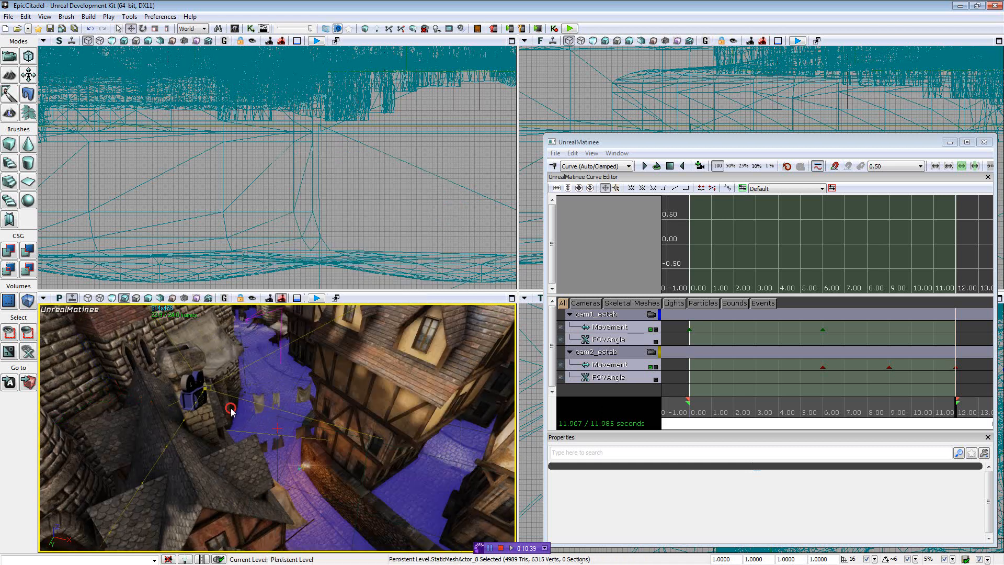
- Try to set the shot's final view by locking to the second camera and framing the round tower from the cobbled street
{"action": "left_click", "coordinate": [199, 396]}
{"action": "right_click_drag", "start_coordinate": [185, 385], "coordinate": [245, 411]}
{"action": "left_click_drag", "start_coordinate": [245, 411], "coordinate": [283, 407]}
{"action": "right_click_drag", "start_coordinate": [282, 406], "coordinate": [269, 384]}
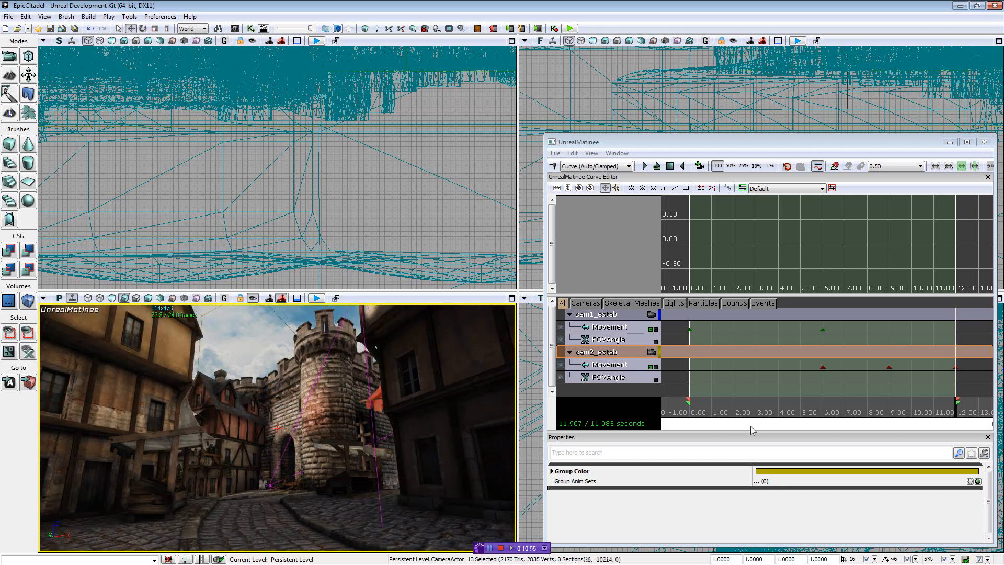
- Preview the shot through the cam2_estab camera from about 5.7 seconds, reset playback, and go to its last Movement key
{"action": "left_click_drag", "start_coordinate": [961, 417], "coordinate": [818, 403]}
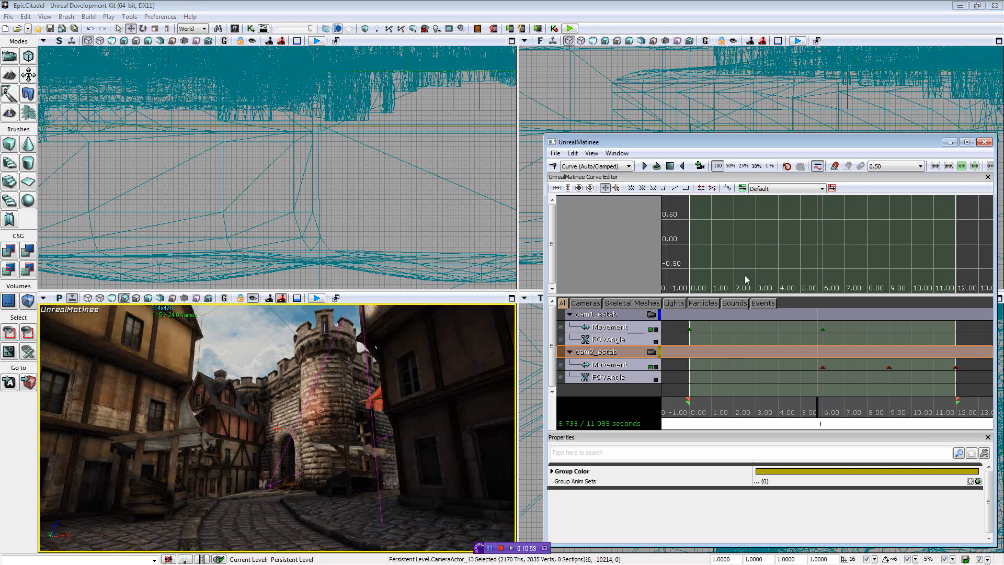
{"action": "left_click", "coordinate": [652, 352]}
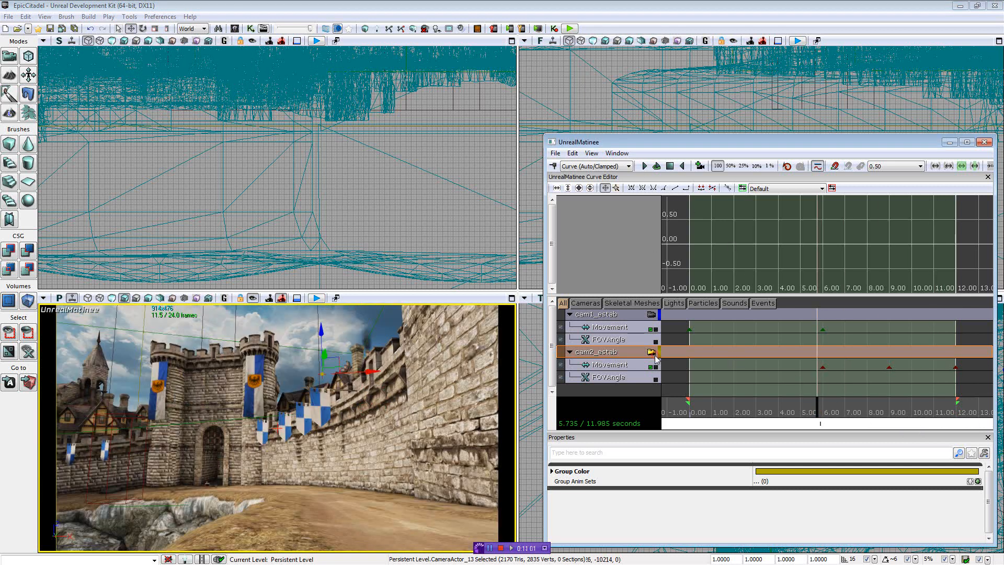
{"action": "left_click", "coordinate": [646, 167]}
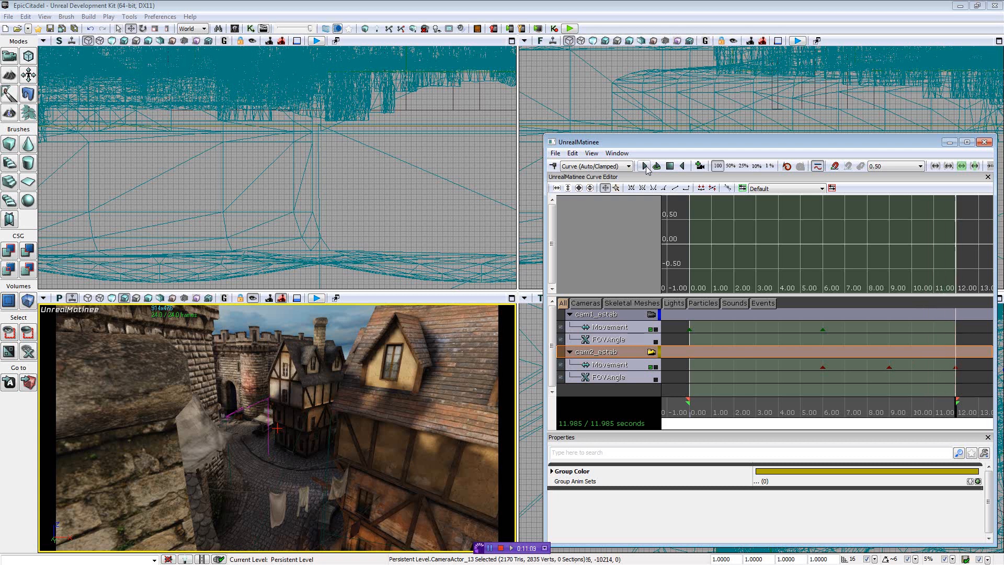
{"action": "left_click", "coordinate": [670, 166]}
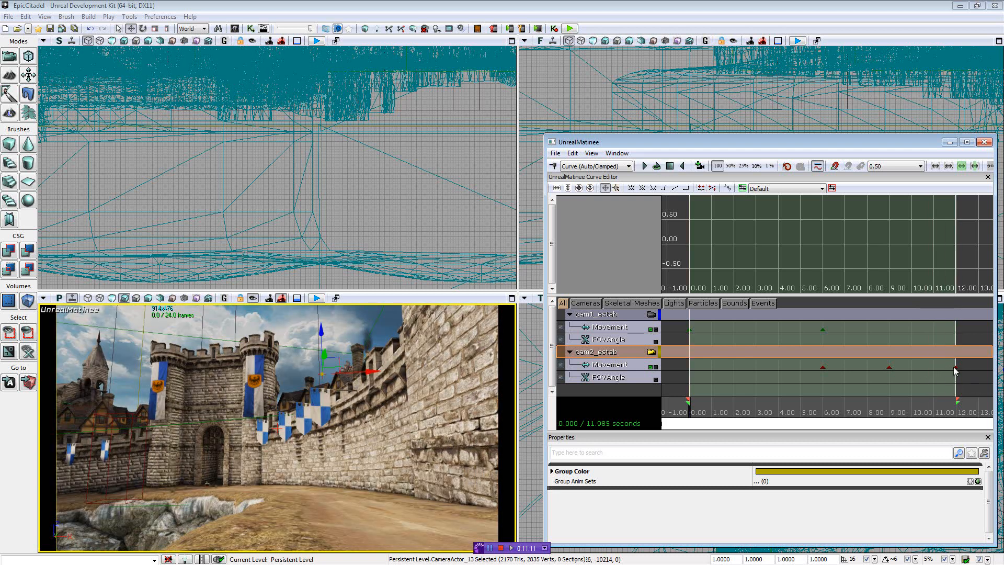
{"action": "left_click", "coordinate": [955, 367]}
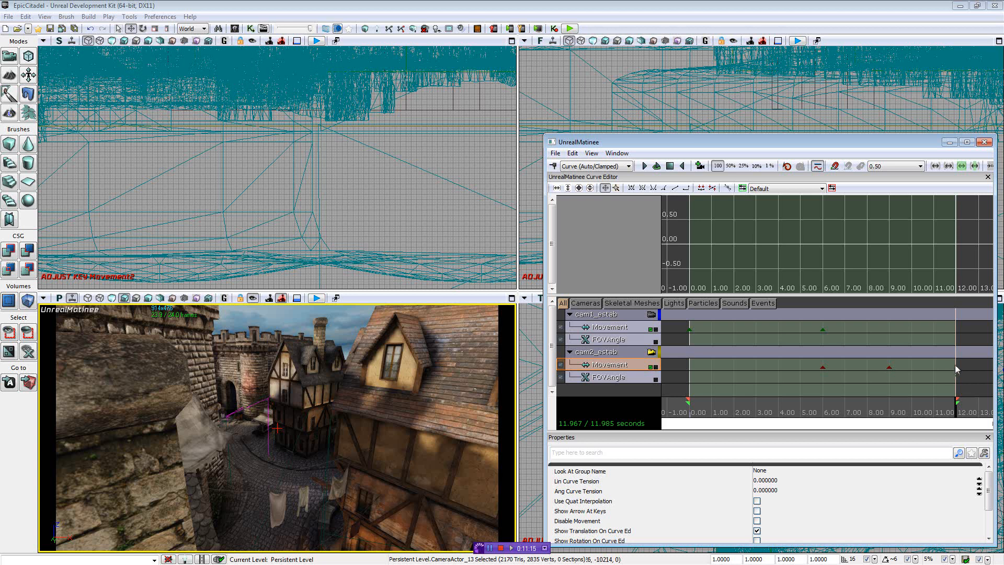
- Set the view at cam2_estab's last Movement key by framing the round tower from the cobbled street
{"action": "left_click", "coordinate": [955, 367]}
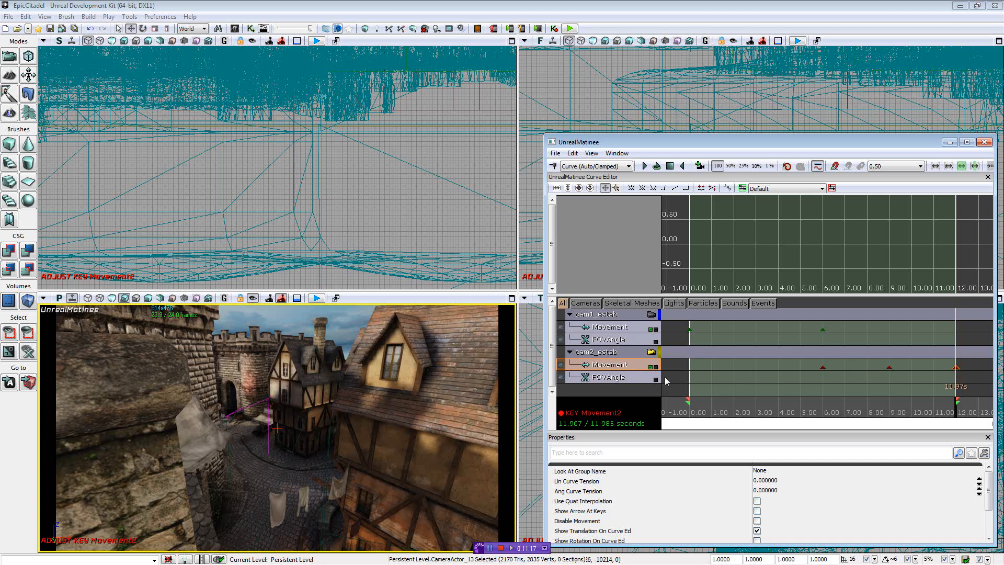
{"action": "left_click_drag", "start_coordinate": [280, 429], "coordinate": [279, 428]}
{"action": "left_click_drag", "start_coordinate": [253, 386], "coordinate": [317, 390]}
- Preview the second camera's shot from about 5.5 seconds and reset playback to the start
{"action": "left_click_drag", "start_coordinate": [959, 411], "coordinate": [814, 422]}
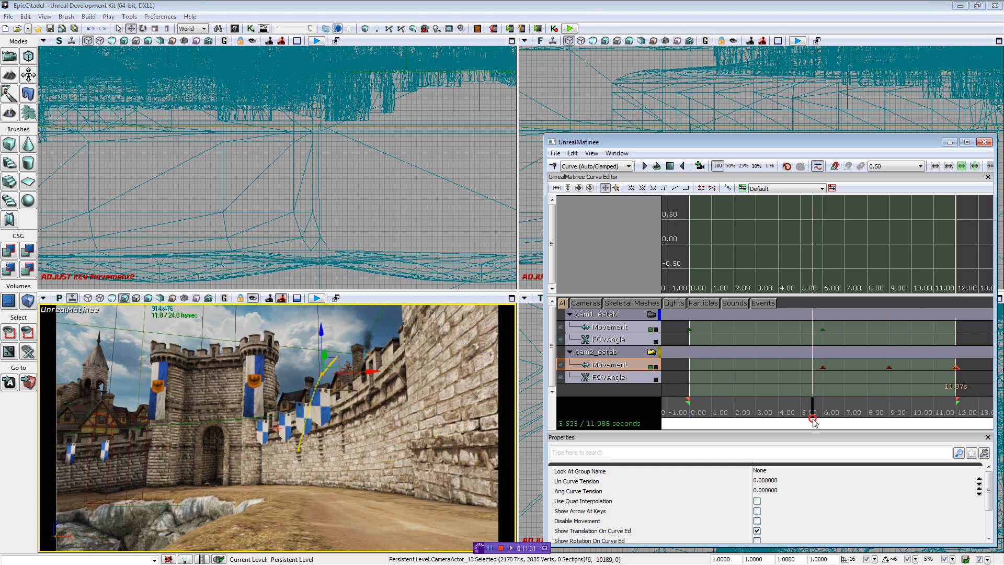
{"action": "left_click", "coordinate": [644, 167]}
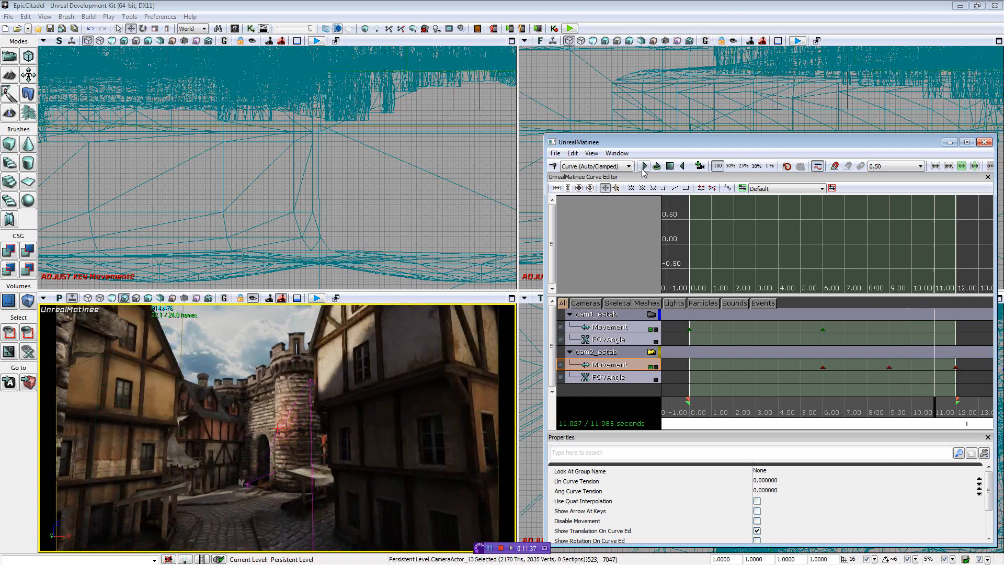
{"action": "left_click", "coordinate": [670, 166]}
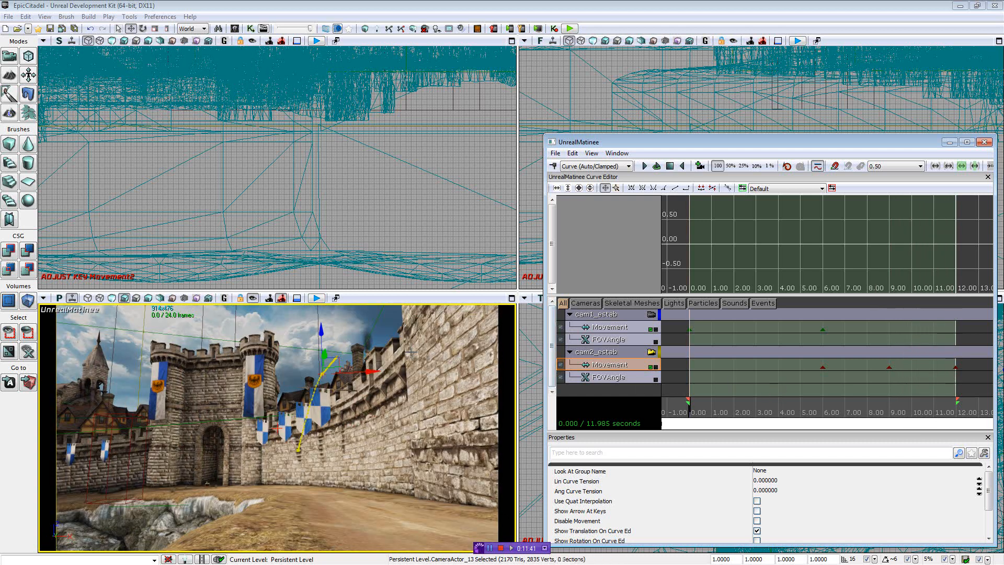
- Set the interpolation mode of cam2_estab's Movement keys at 6, 9 and 11.97 seconds to Curve (Auto)
{"action": "left_click", "coordinate": [823, 369]}
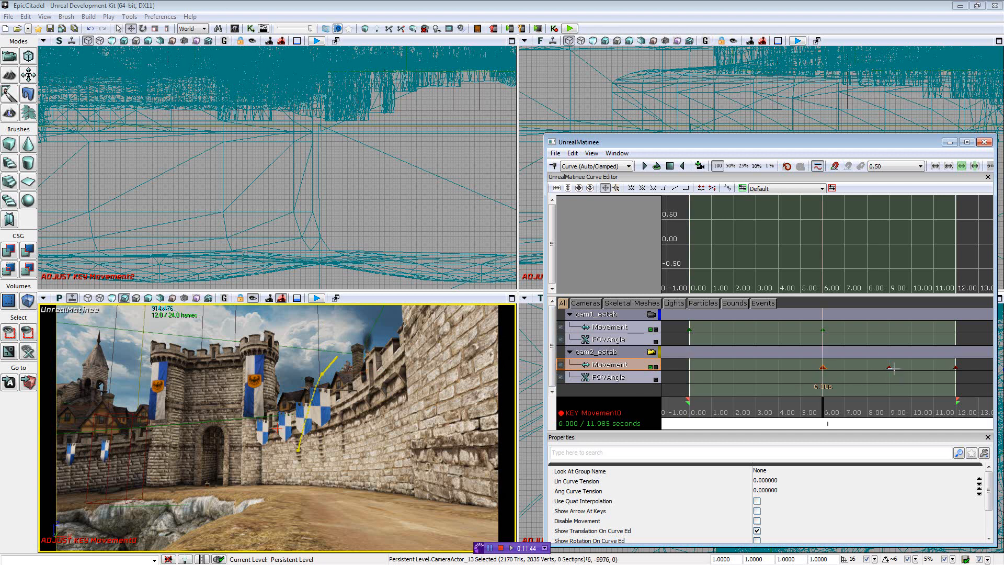
{"action": "left_click", "coordinate": [890, 368]}
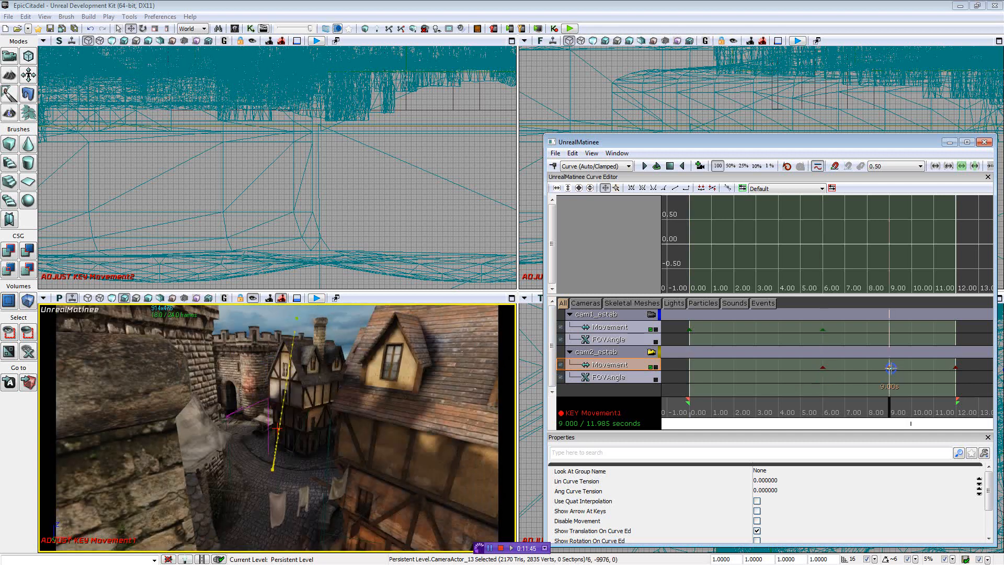
{"action": "right_click", "coordinate": [890, 369]}
{"action": "mouse_move", "coordinate": [897, 362]}
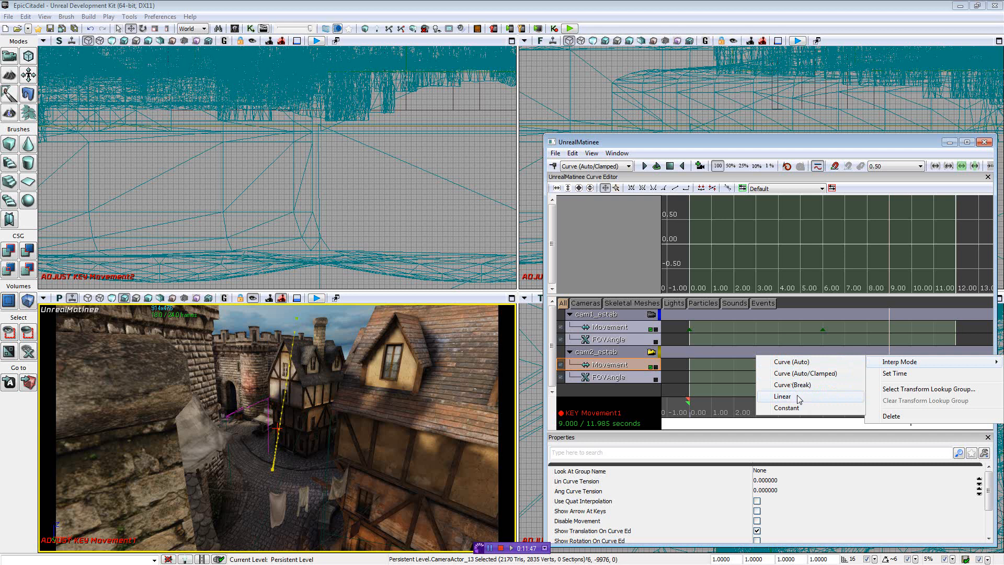
{"action": "left_click", "coordinate": [814, 365]}
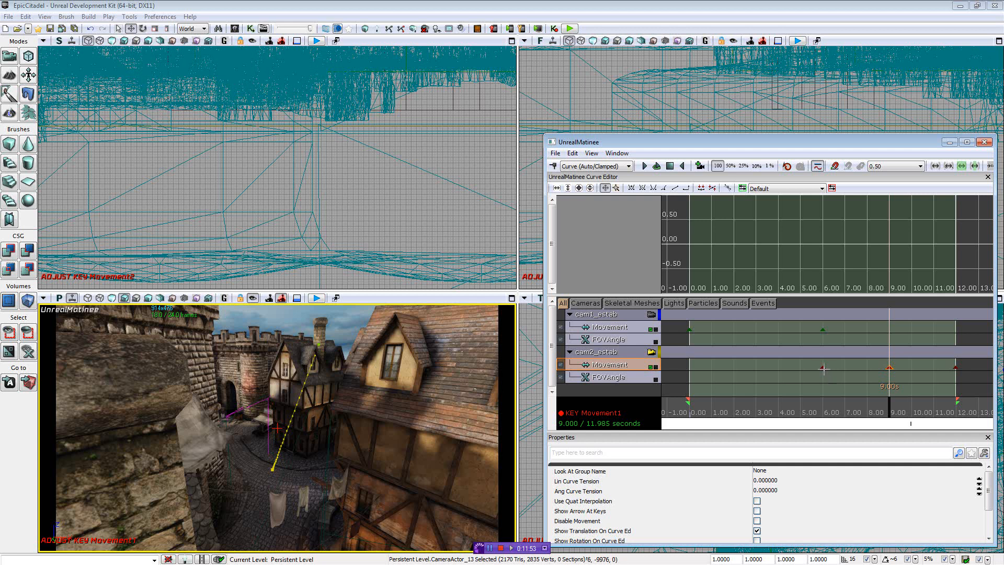
{"action": "right_click", "coordinate": [823, 367]}
{"action": "mouse_move", "coordinate": [858, 363]}
{"action": "left_click", "coordinate": [774, 375]}
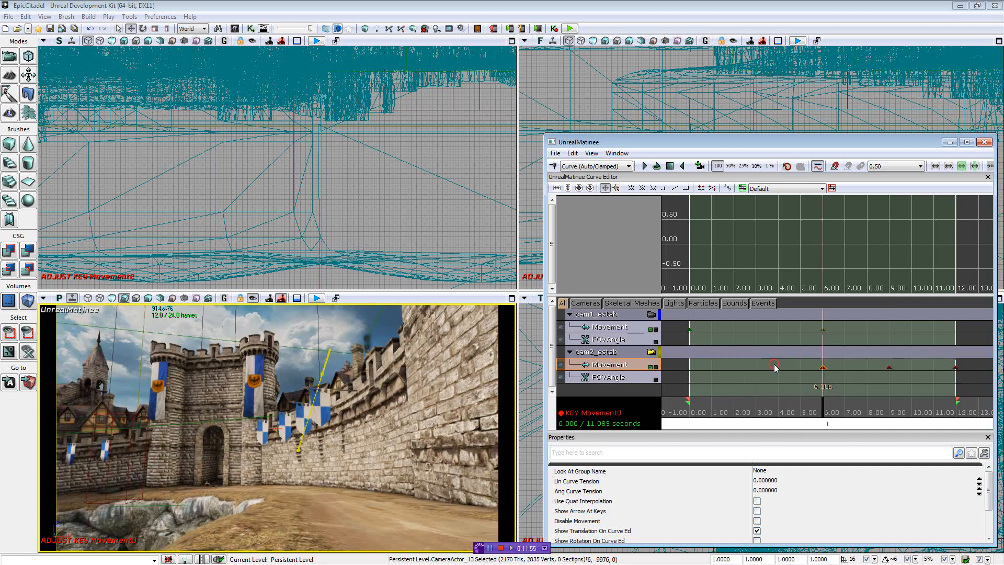
{"action": "left_click", "coordinate": [957, 369]}
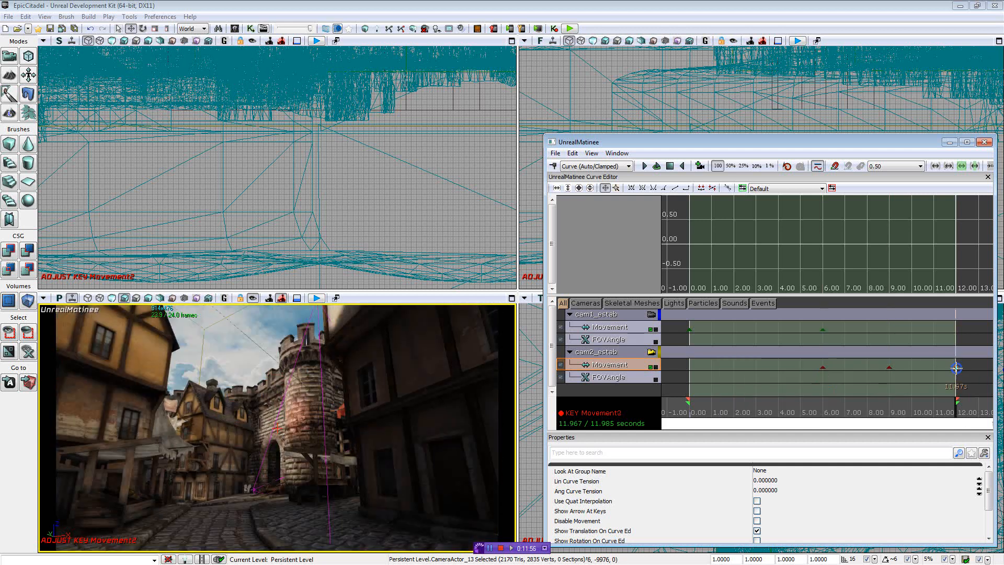
{"action": "right_click", "coordinate": [957, 369]}
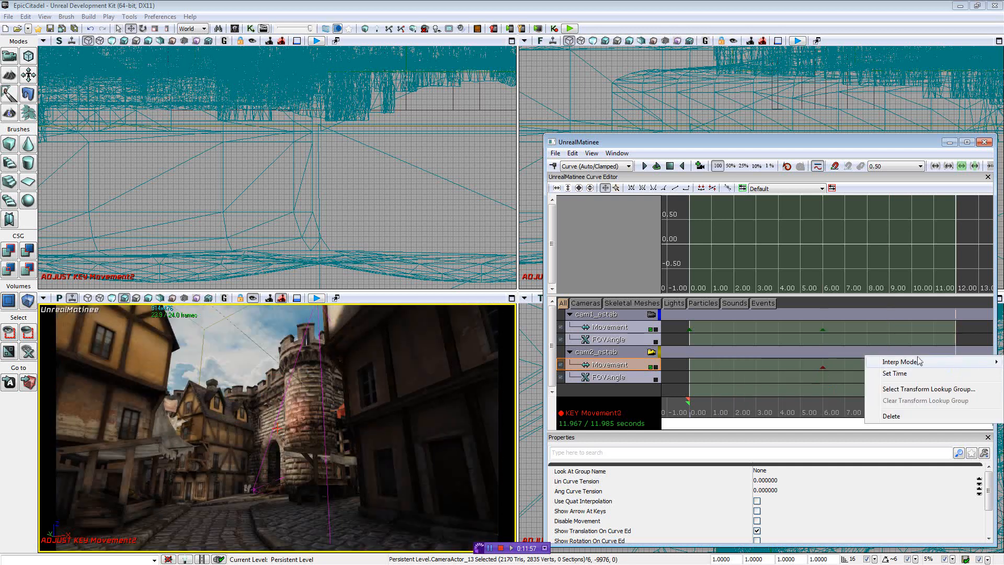
{"action": "mouse_move", "coordinate": [899, 361]}
{"action": "left_click", "coordinate": [796, 369]}
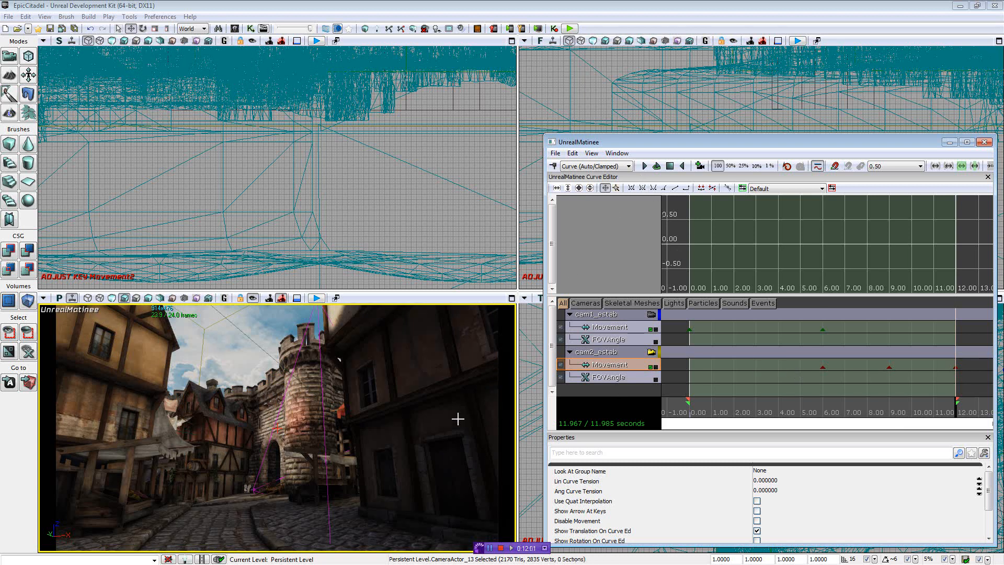
- Preview the smoothed cam2_estab shot from just before its first key, and scrub the sequence back to 0 seconds
{"action": "left_click_drag", "start_coordinate": [956, 416], "coordinate": [810, 413]}
{"action": "left_click", "coordinate": [645, 166]}
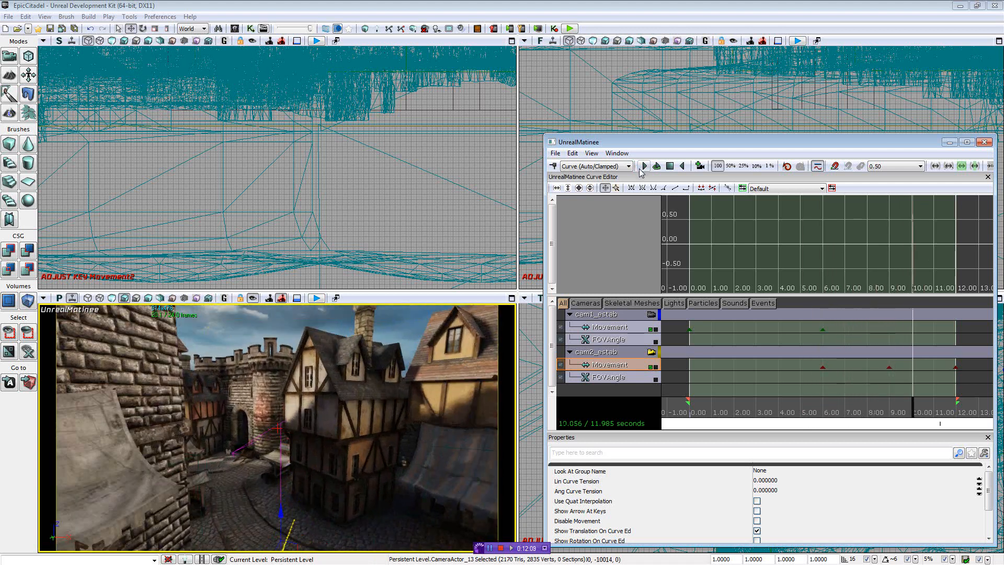
{"action": "left_click", "coordinate": [670, 166]}
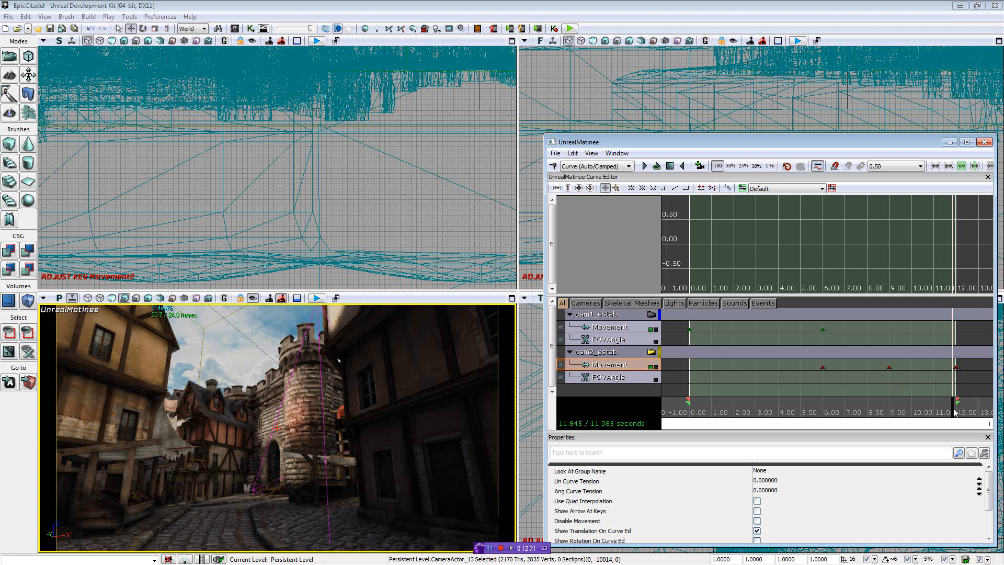
{"action": "mouse_move", "coordinate": [955, 413]}
{"action": "left_mouse_down"}
{"action": "mouse_move", "coordinate": [691, 406]}
{"action": "mouse_move", "coordinate": [919, 412]}
{"action": "mouse_move", "coordinate": [693, 408]}
{"action": "mouse_move", "coordinate": [935, 403]}
{"action": "mouse_move", "coordinate": [711, 385]}
{"action": "mouse_move", "coordinate": [923, 393]}
{"action": "left_mouse_up"}
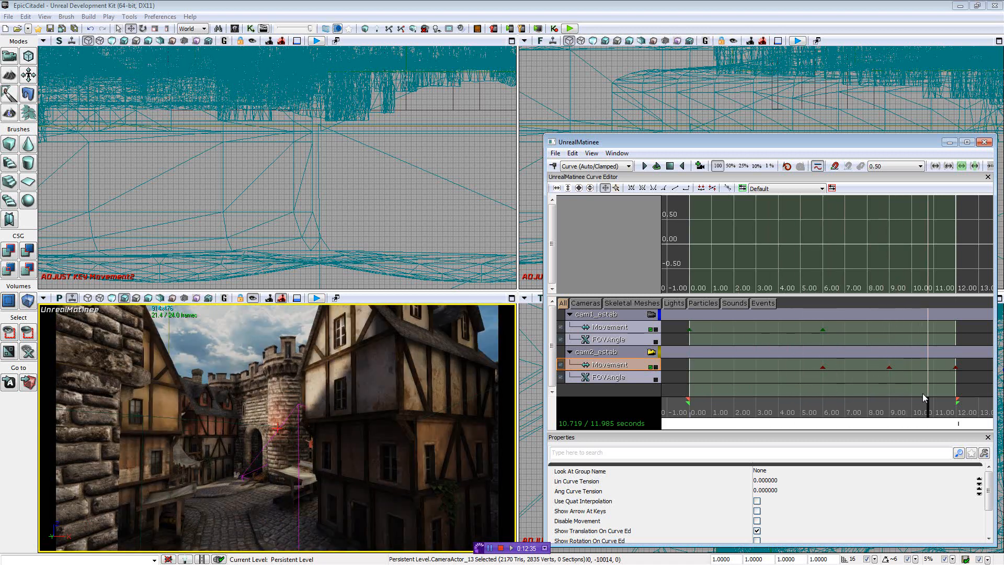
{"action": "left_click_drag", "start_coordinate": [923, 394], "coordinate": [688, 388]}
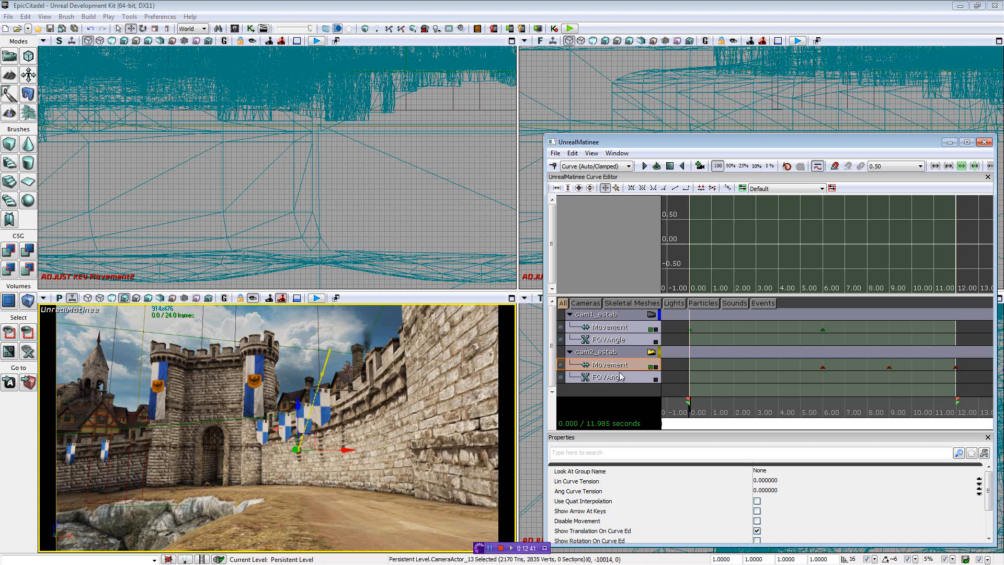
- Add a director group to the Matinee and enlarge the track area so the Director and both camera groups fit
{"action": "right_click", "coordinate": [596, 390]}
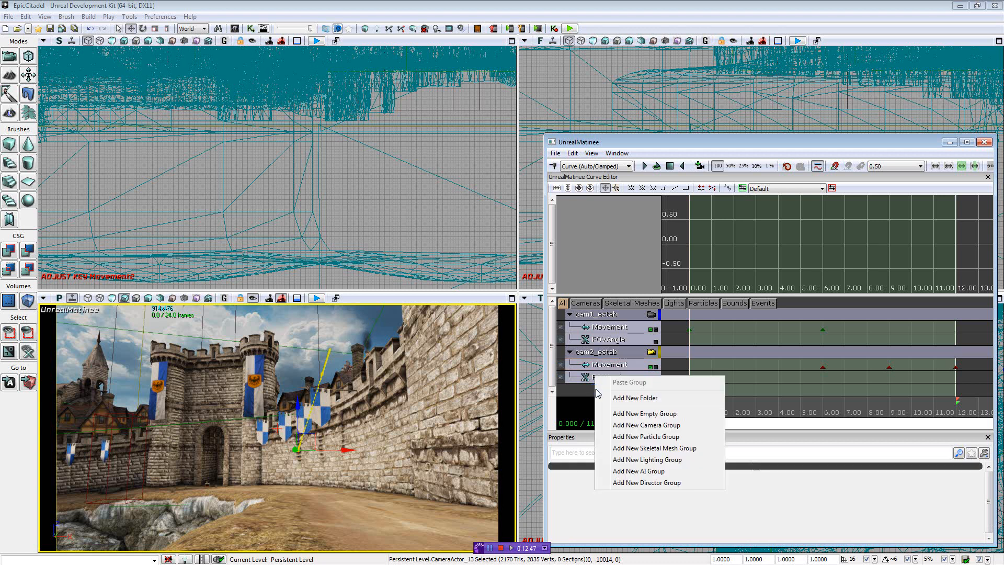
{"action": "left_click", "coordinate": [634, 482]}
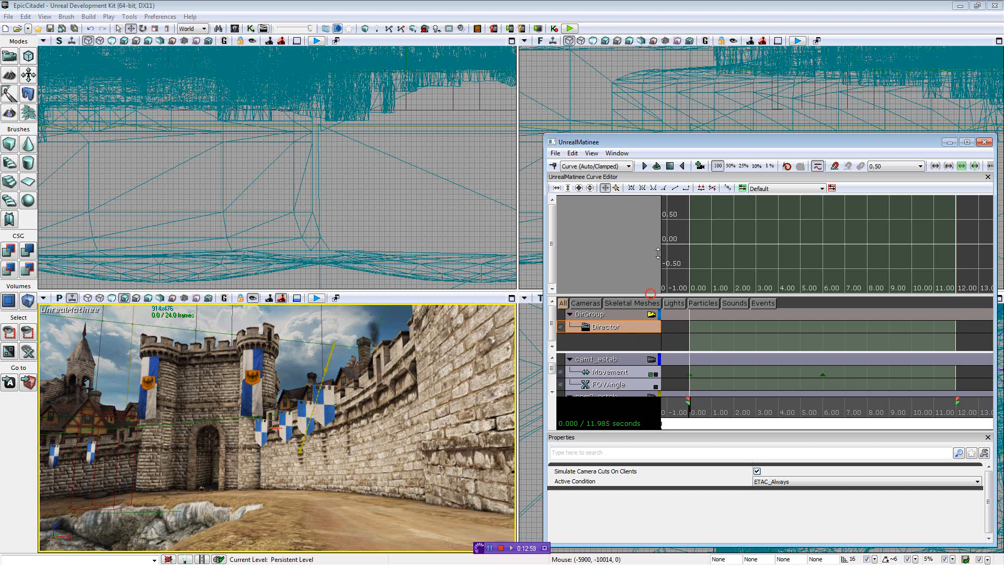
{"action": "left_click_drag", "start_coordinate": [657, 296], "coordinate": [657, 209]}
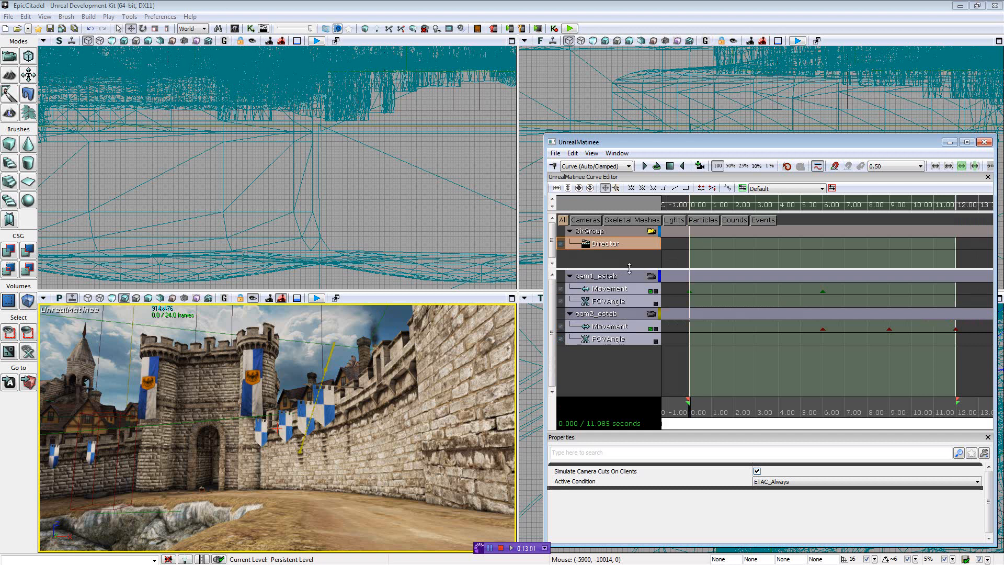
{"action": "left_click_drag", "start_coordinate": [629, 268], "coordinate": [632, 299]}
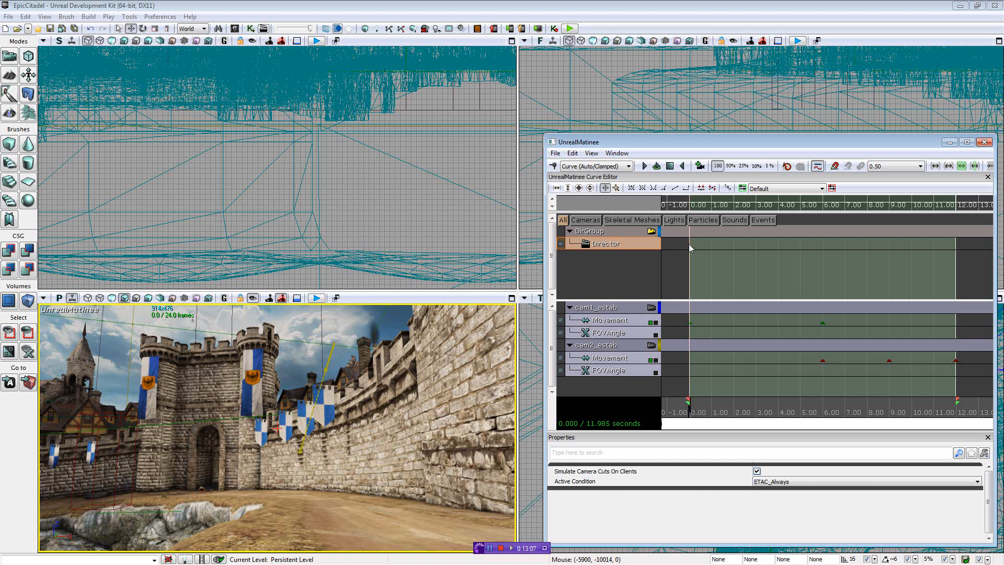
- Add a Director cut to cam1_estab at 0 seconds
{"action": "key", "text": "Return"}
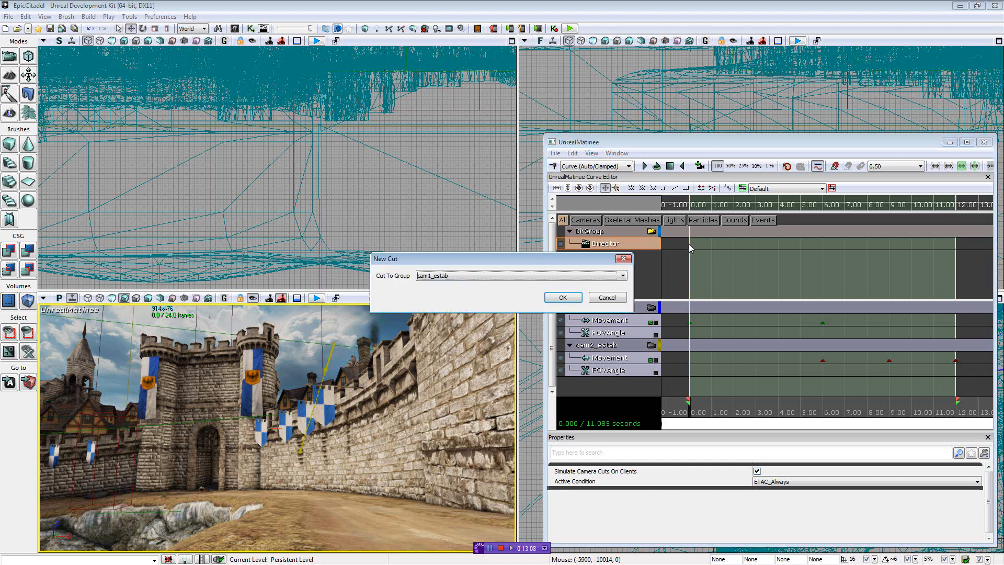
{"action": "left_click", "coordinate": [502, 277]}
{"action": "left_click", "coordinate": [498, 258]}
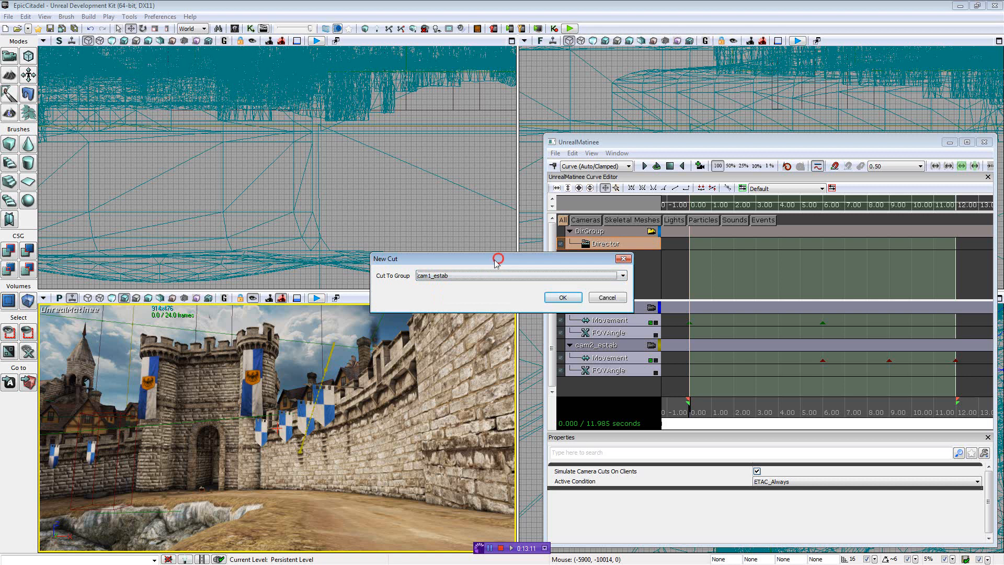
{"action": "left_click_drag", "start_coordinate": [496, 261], "coordinate": [402, 254]}
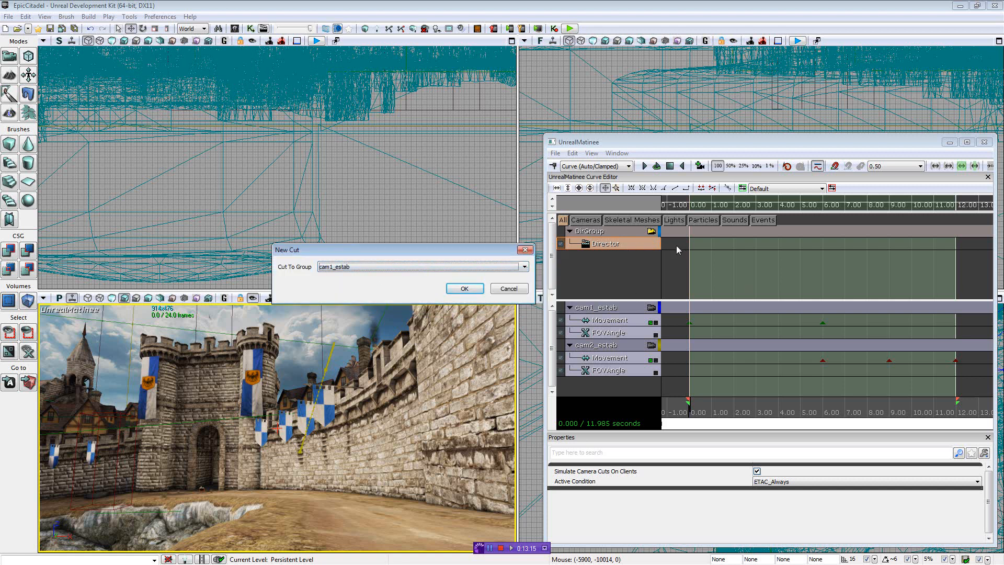
{"action": "left_click", "coordinate": [376, 268]}
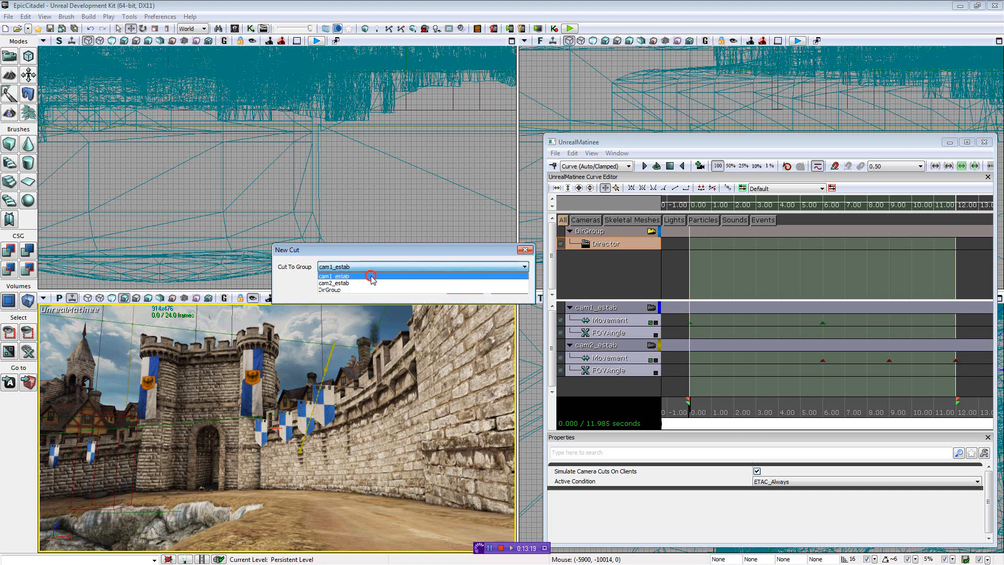
{"action": "left_click", "coordinate": [371, 276]}
{"action": "left_click", "coordinate": [464, 289]}
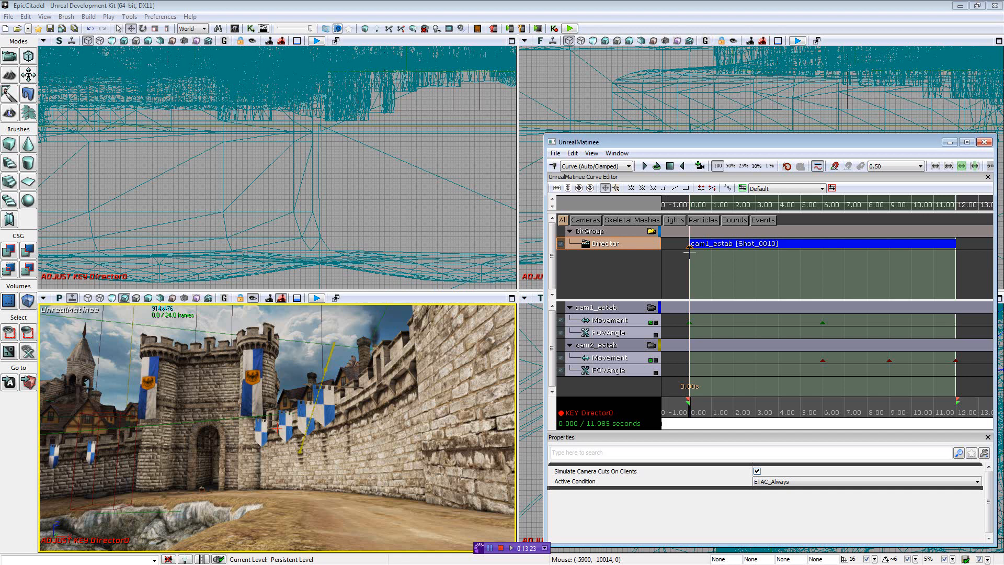
- Add a Director cut to cam2_estab at about 6.02 seconds
{"action": "left_click_drag", "start_coordinate": [690, 412], "coordinate": [825, 412]}
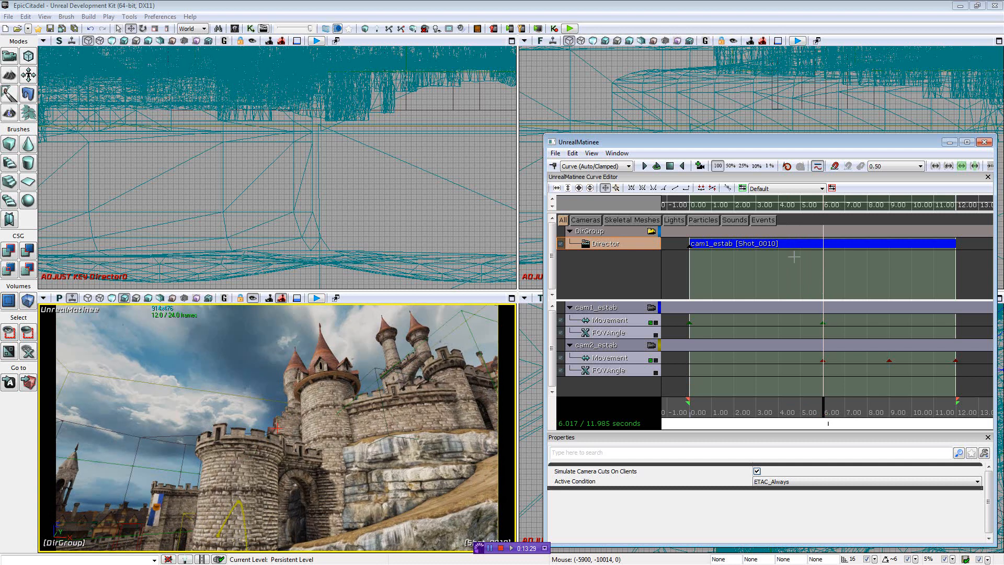
{"action": "key", "text": "Return"}
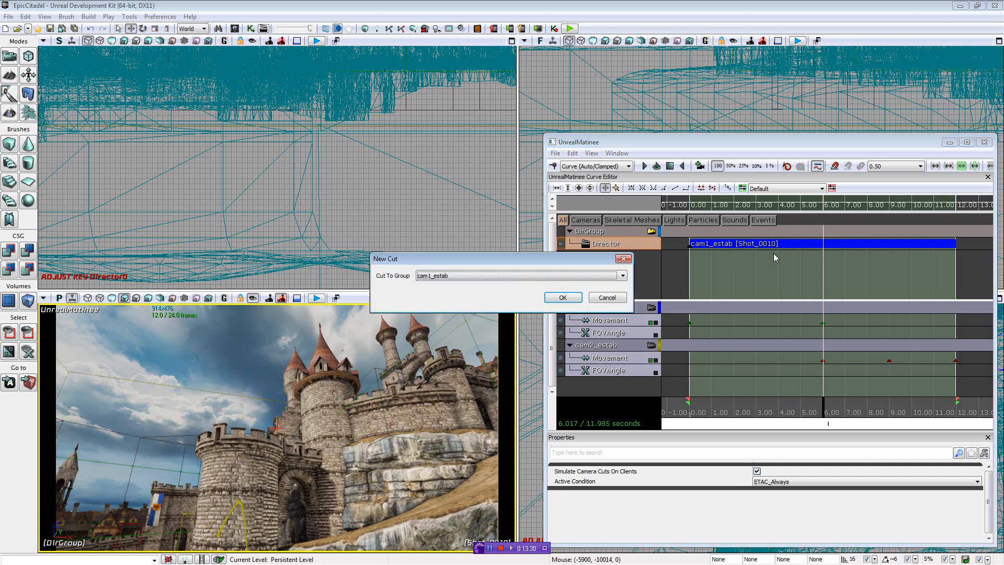
{"action": "left_click", "coordinate": [461, 276]}
{"action": "left_click", "coordinate": [562, 298]}
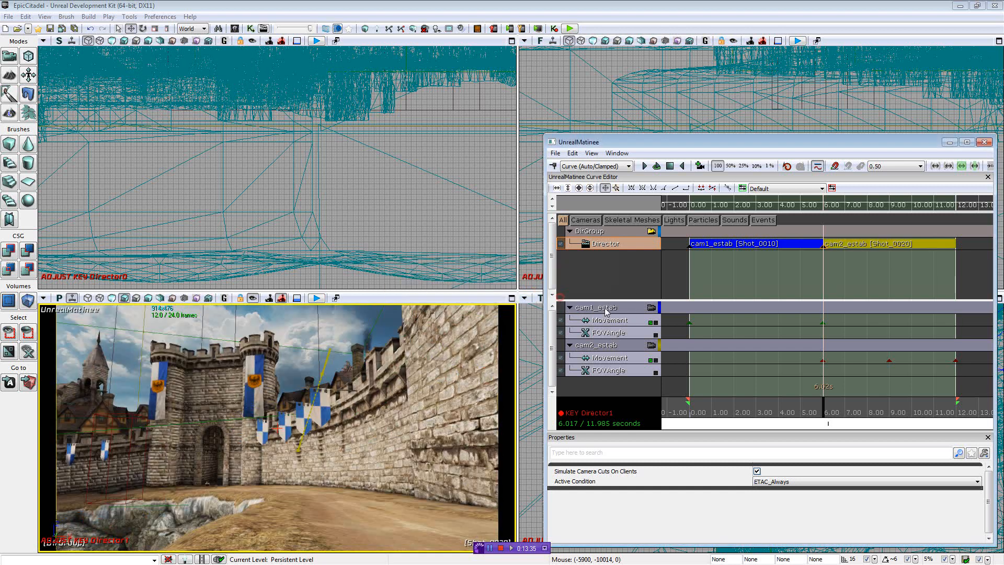
- Add another Director cut to cam2_estab at the end of the sequence, at about 11.99 seconds
{"action": "left_click_drag", "start_coordinate": [826, 412], "coordinate": [967, 412]}
{"action": "key", "text": "Return"}
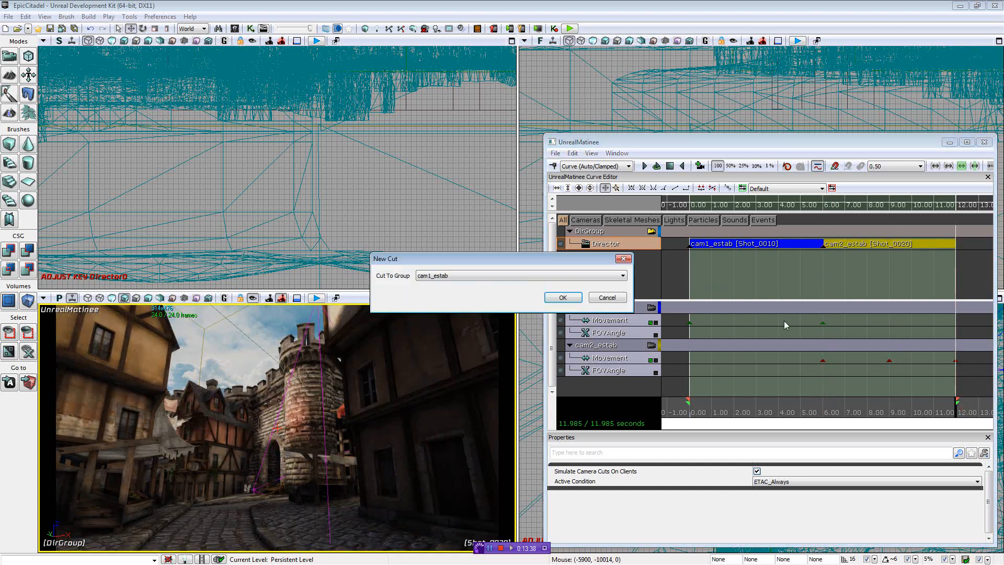
{"action": "left_click", "coordinate": [502, 277]}
{"action": "left_click", "coordinate": [487, 292]}
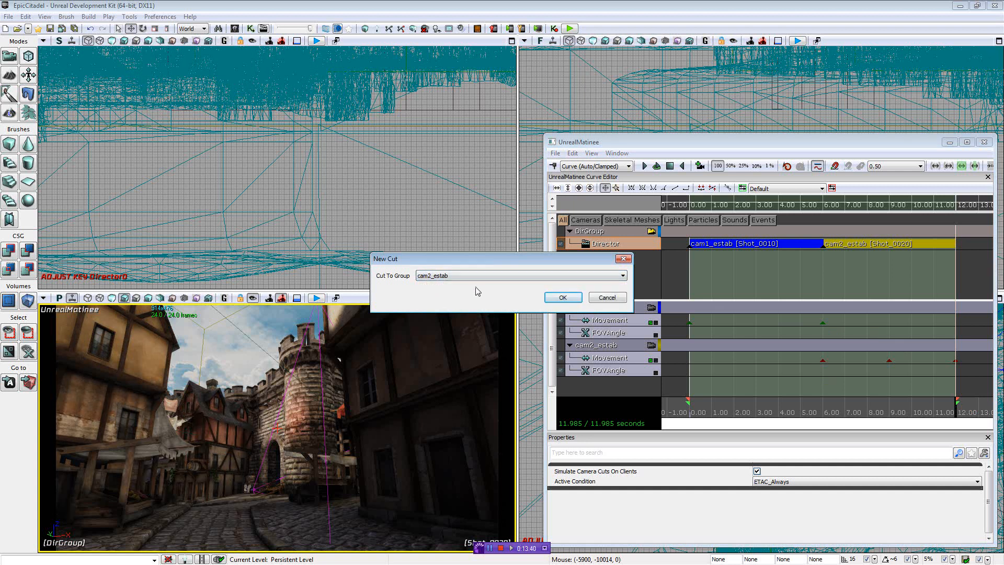
{"action": "left_click", "coordinate": [564, 298]}
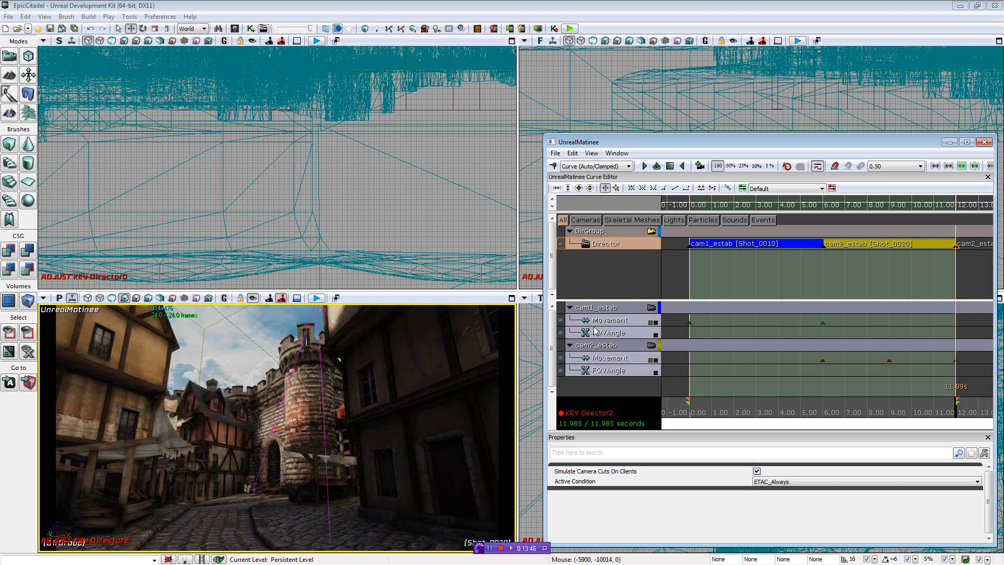
- Deselect the Director track, preview the sequence with its camera cuts, and reset playback to the start
{"action": "right_click", "coordinate": [611, 392]}
{"action": "left_click", "coordinate": [582, 387]}
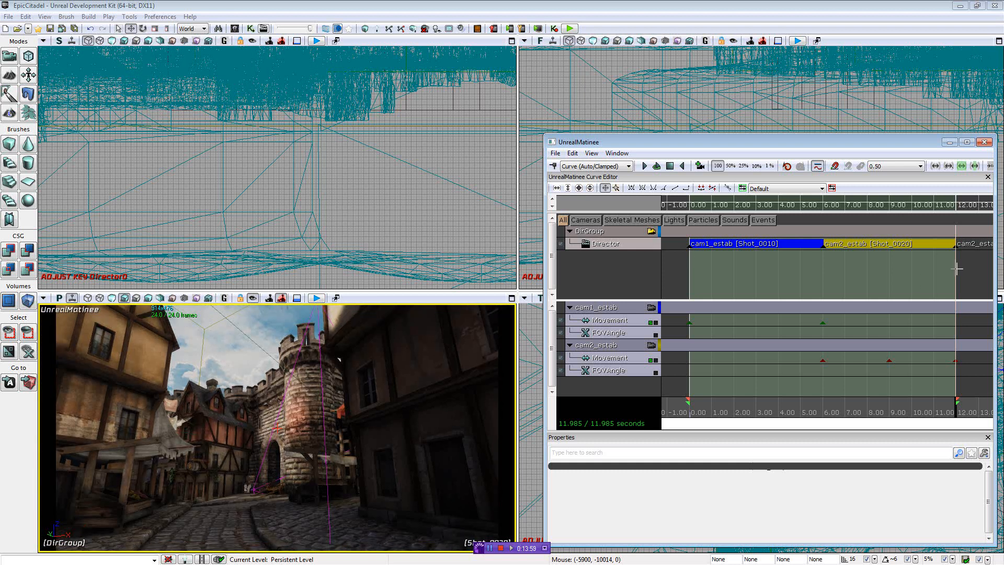
{"action": "left_click", "coordinate": [952, 413]}
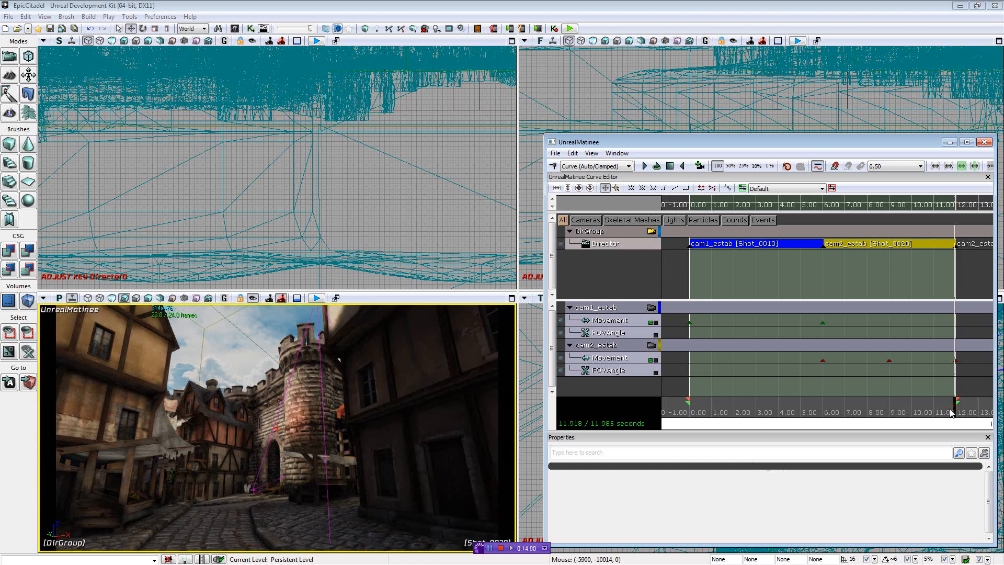
{"action": "left_click", "coordinate": [644, 167]}
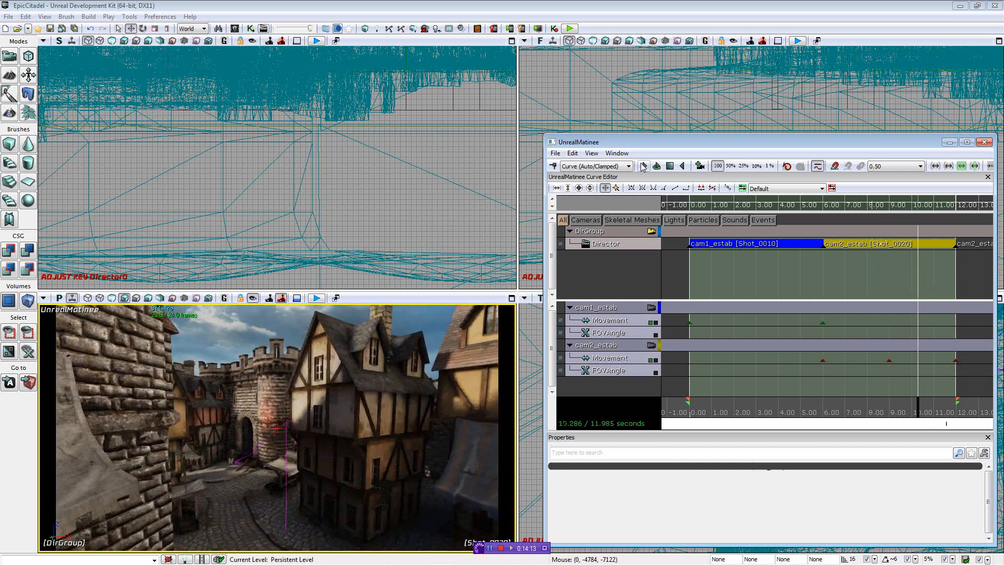
{"action": "left_click", "coordinate": [669, 167]}
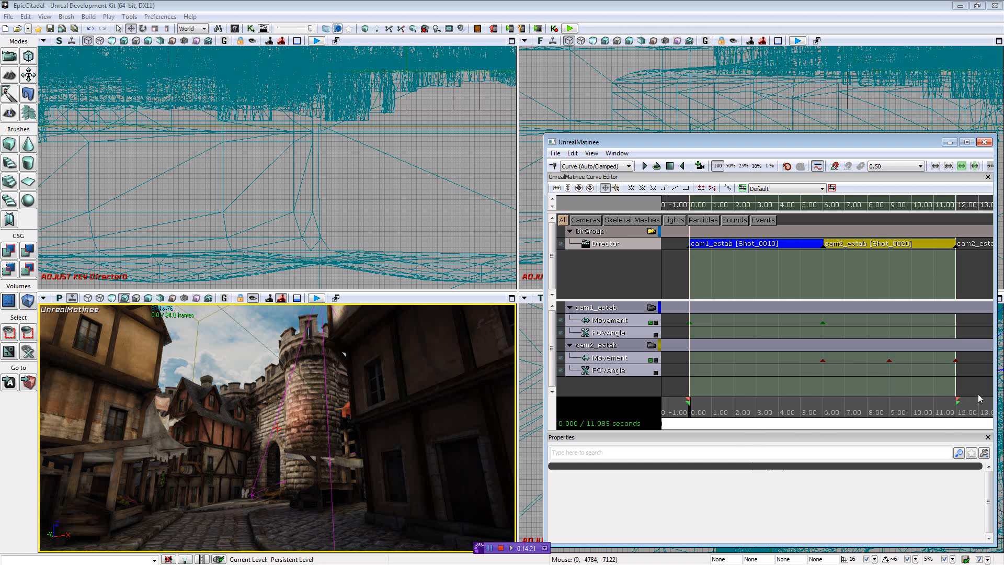
- Extend the end of the Matinee sequence to about 14.91 seconds
{"action": "left_click", "coordinate": [890, 372]}
{"action": "scroll", "coordinate": [885, 371], "scroll_direction": "down", "scroll_amount": 5}
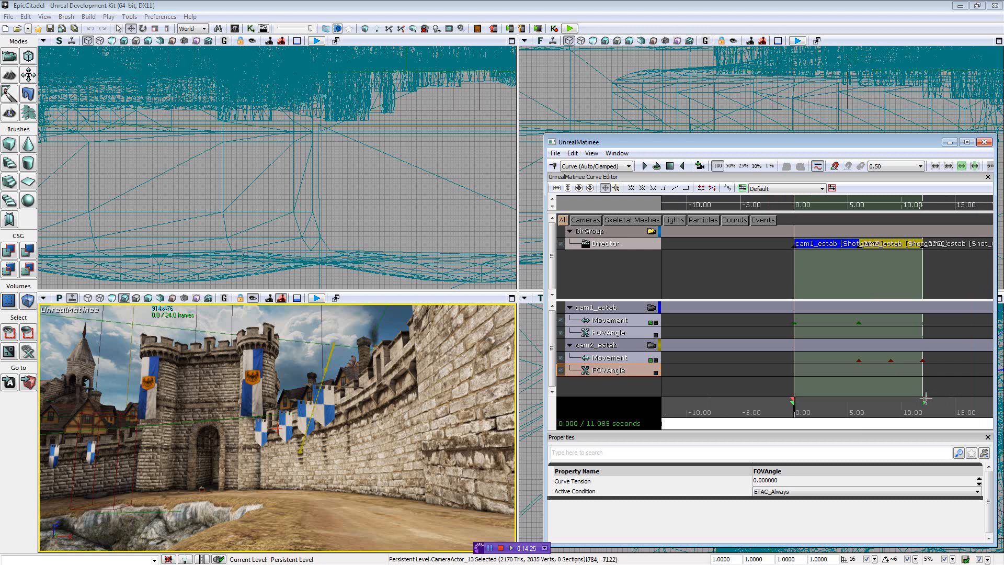
{"action": "left_click_drag", "start_coordinate": [925, 400], "coordinate": [956, 404]}
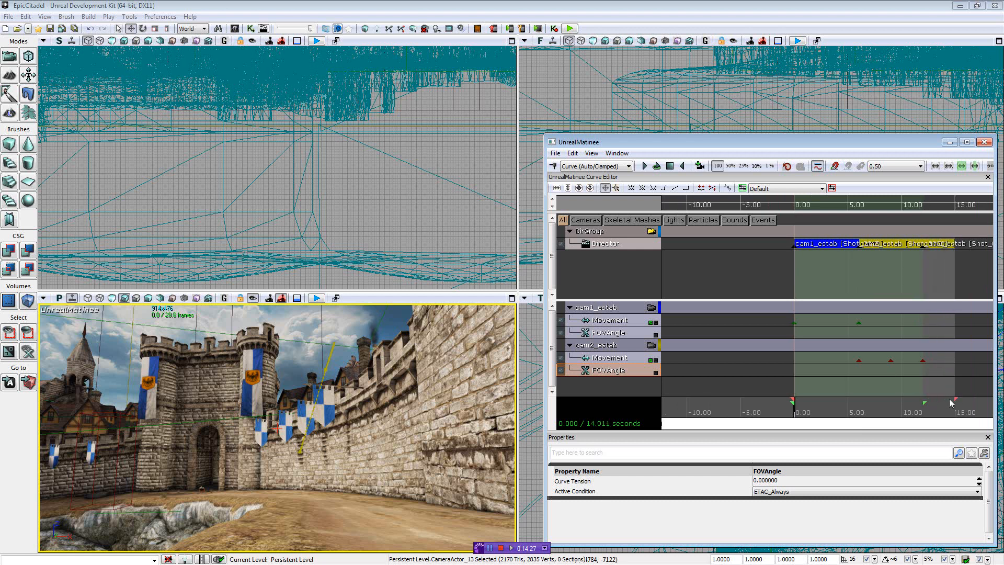
- Shift the last Movement key of cam2_estab to about 14.84 seconds
{"action": "left_click", "coordinate": [924, 360]}
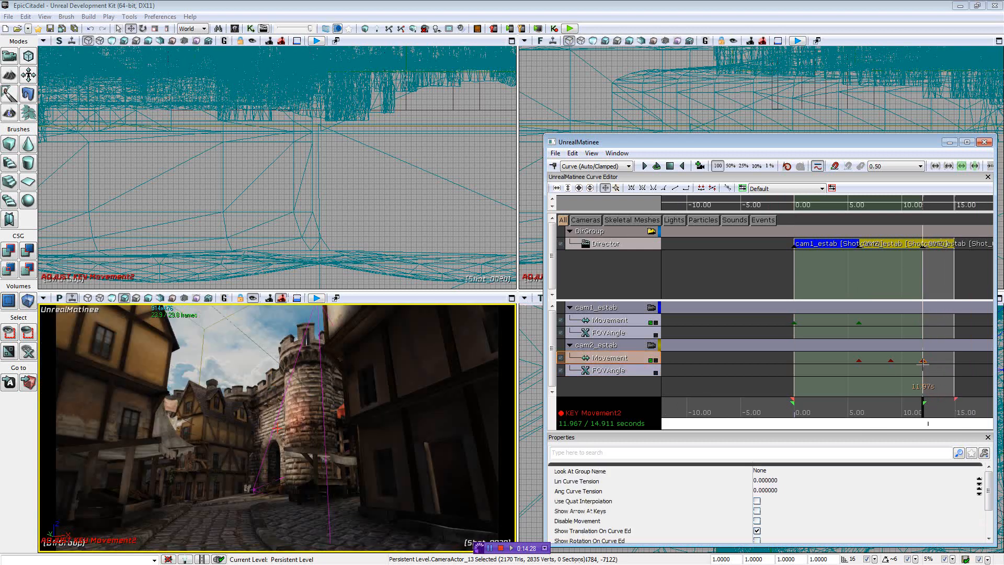
{"action": "left_click", "coordinate": [958, 368]}
{"action": "left_click", "coordinate": [922, 361]}
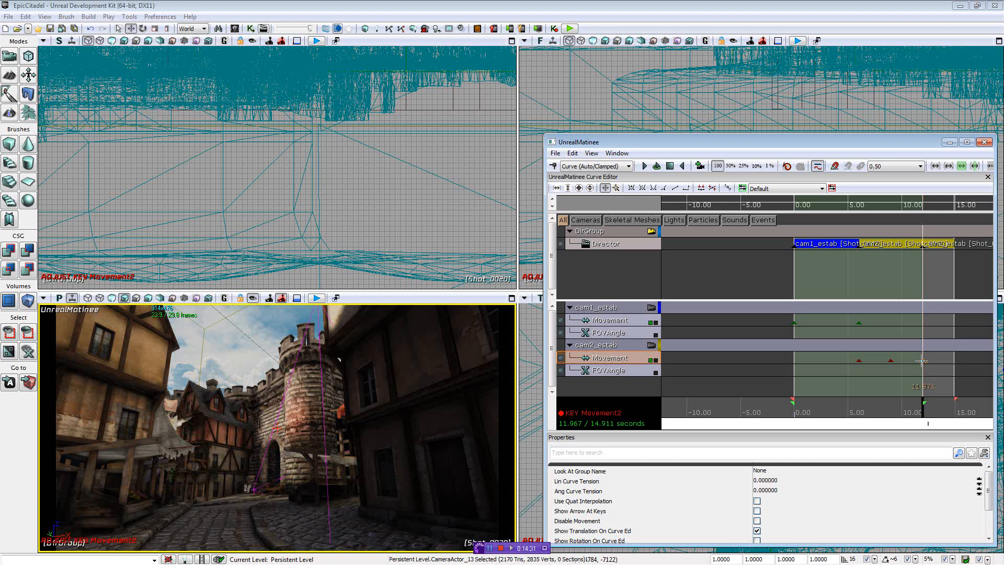
{"action": "left_click_drag", "start_coordinate": [924, 360], "coordinate": [954, 365], "text": "ctrl"}
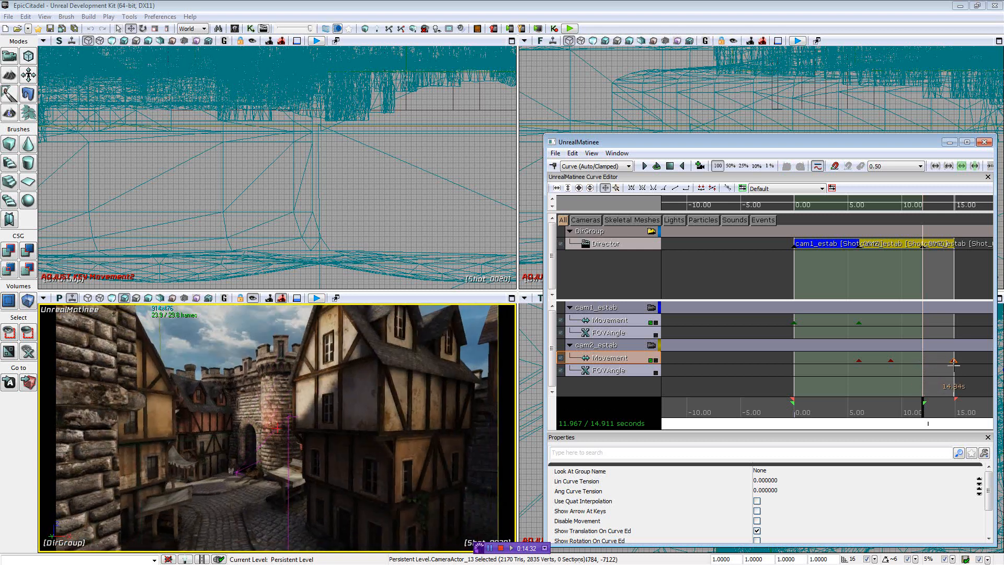
- Shift the middle Movement key of cam2_estab to about 9.98 seconds, preview the sequence, and reset playback to the start
{"action": "left_click", "coordinate": [891, 360]}
{"action": "left_click_drag", "start_coordinate": [891, 361], "coordinate": [901, 362], "text": "ctrl"}
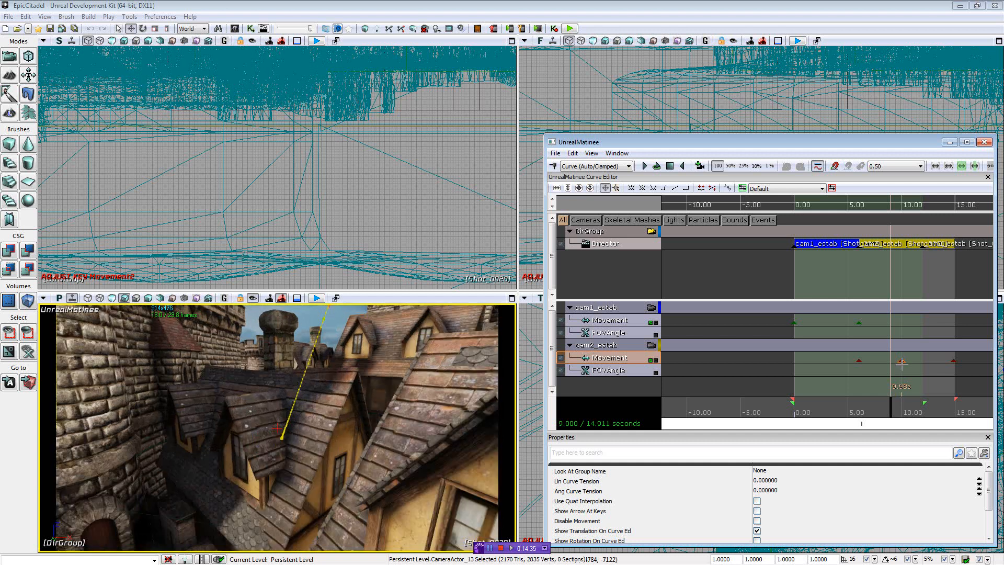
{"action": "left_click", "coordinate": [645, 166]}
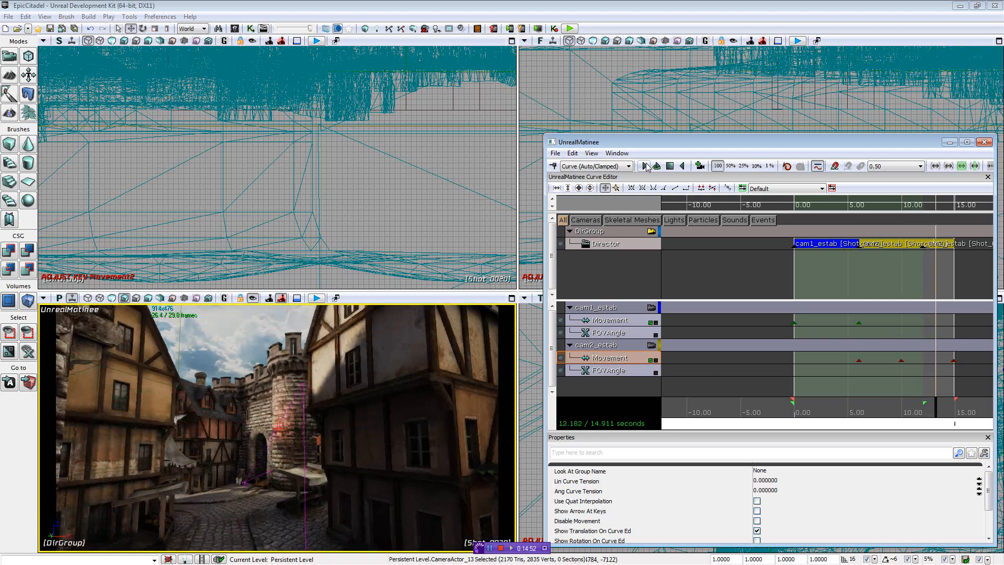
{"action": "left_click", "coordinate": [670, 166]}
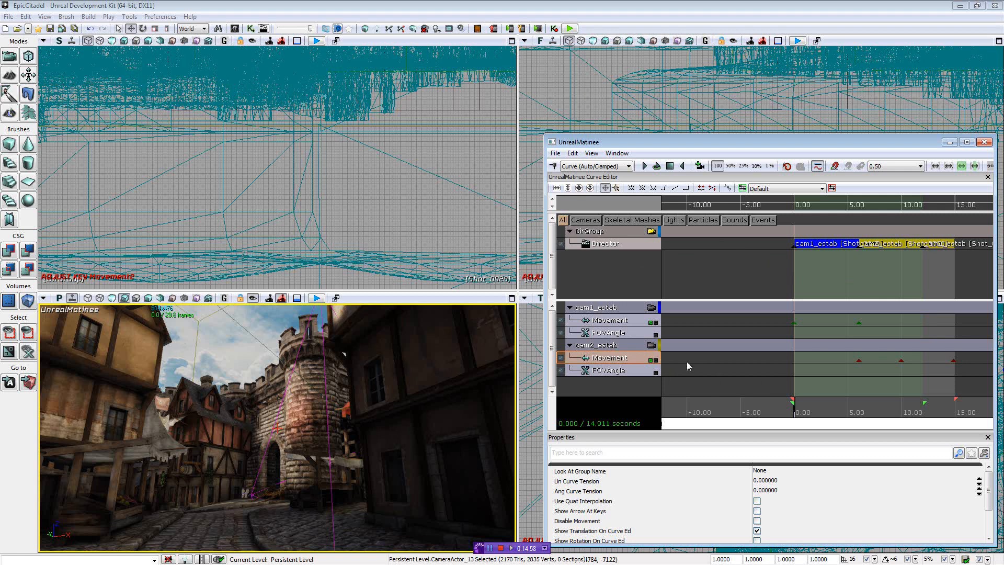
- Set the time of cam2_estab's last Movement key to exactly 15 seconds
{"action": "left_click", "coordinate": [955, 360]}
{"action": "right_click", "coordinate": [954, 360]}
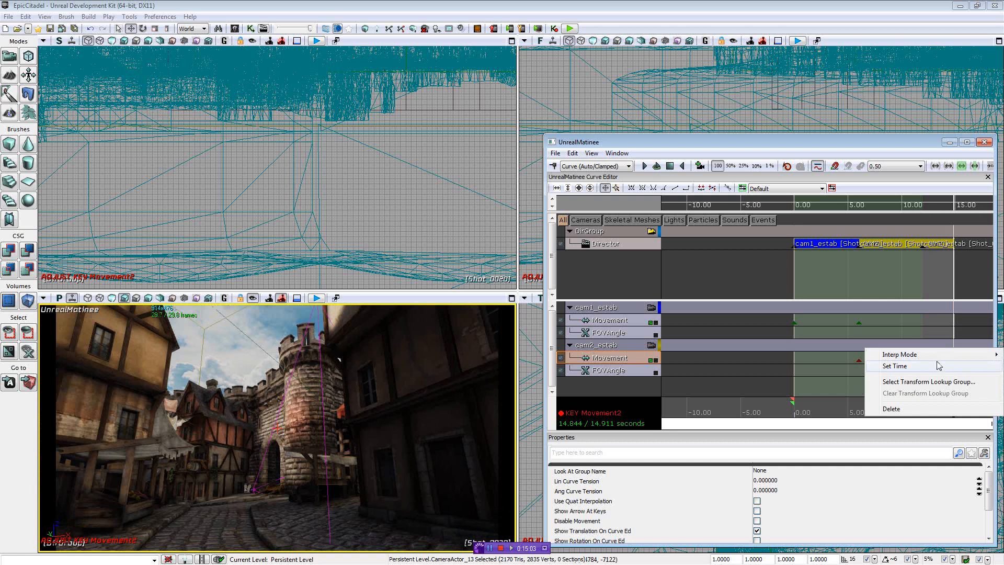
{"action": "left_click", "coordinate": [939, 366]}
{"action": "type", "text": "15"}
{"action": "left_click", "coordinate": [494, 320]}
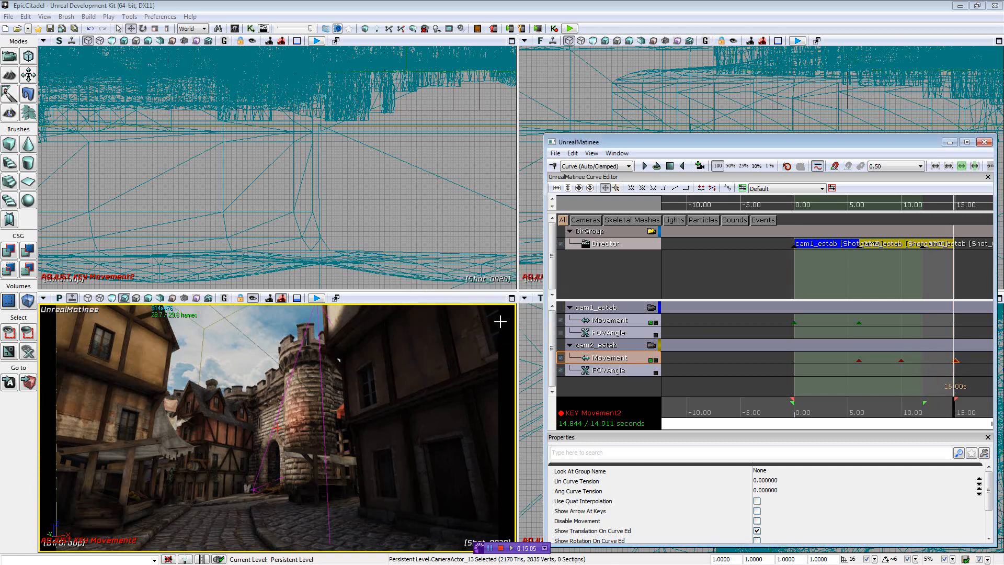
- Set the time of cam2_estab's middle Movement key to exactly 10 seconds
{"action": "left_click", "coordinate": [901, 360]}
{"action": "right_click", "coordinate": [901, 360]}
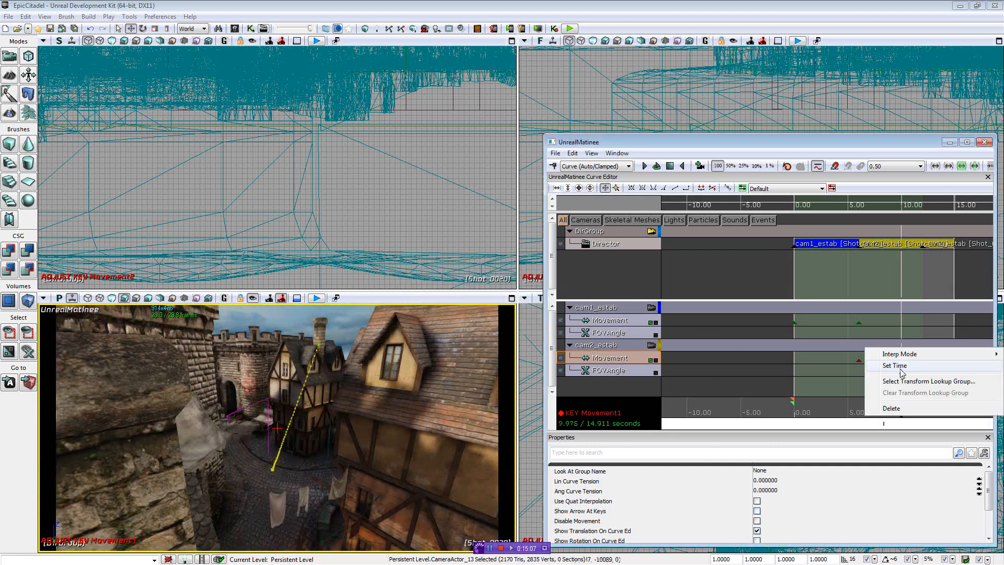
{"action": "left_click", "coordinate": [892, 364]}
{"action": "type", "text": "10"}
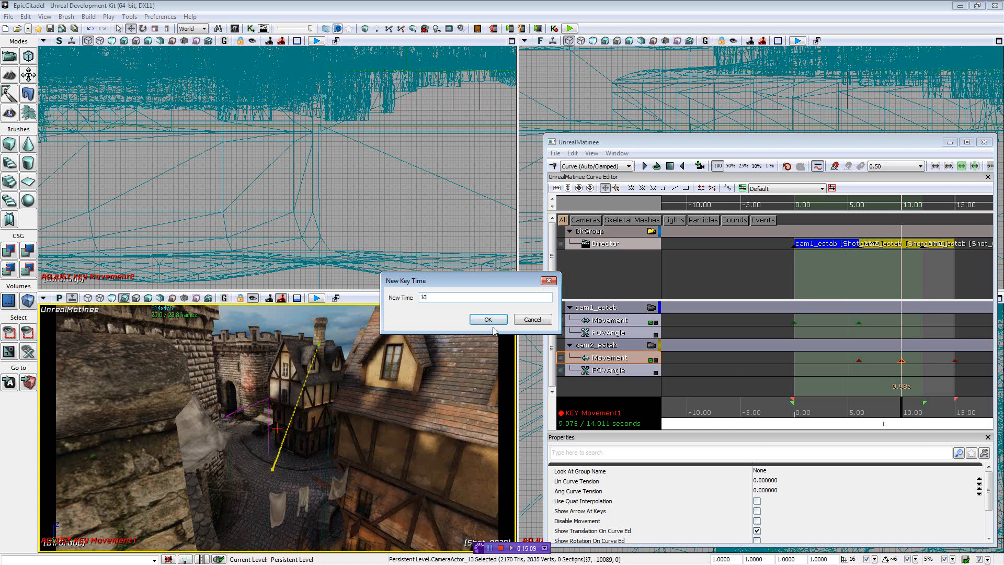
{"action": "left_click", "coordinate": [488, 319]}
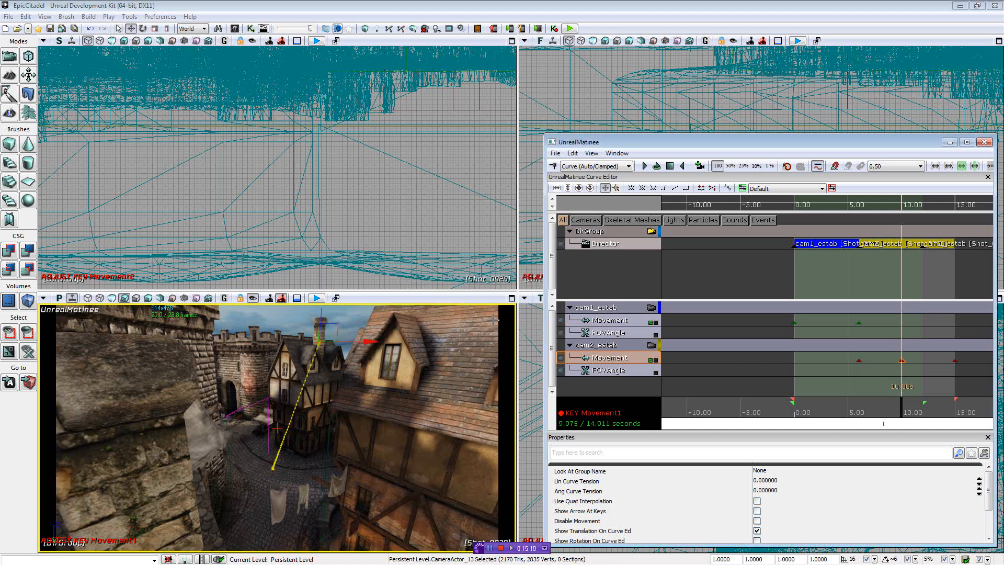
- Deselect the key, reposition and widen the Matinee window, and select the Director track
{"action": "left_click", "coordinate": [861, 385]}
{"action": "left_click_drag", "start_coordinate": [748, 146], "coordinate": [416, 110]}
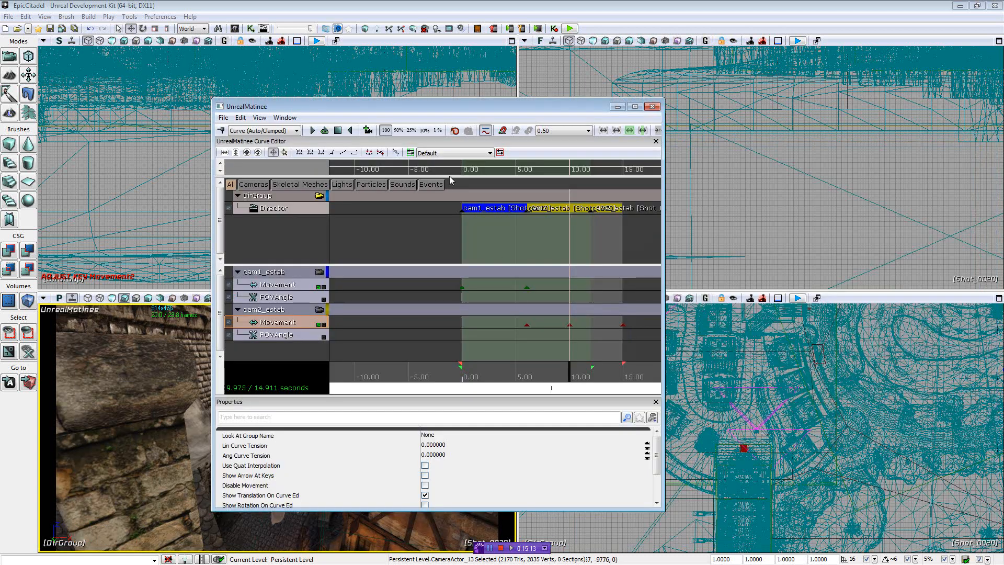
{"action": "left_click_drag", "start_coordinate": [663, 293], "coordinate": [874, 292]}
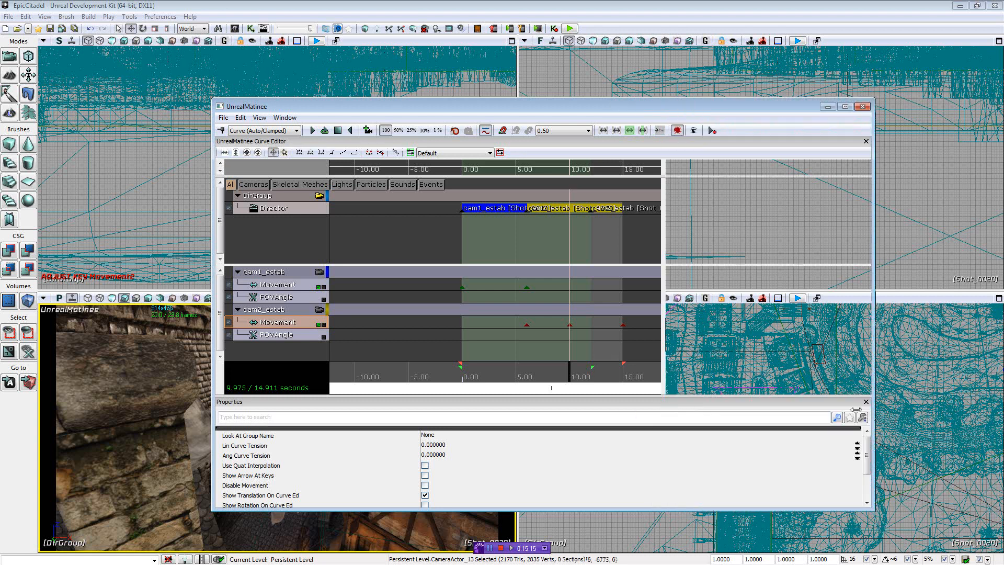
{"action": "left_click", "coordinate": [268, 207]}
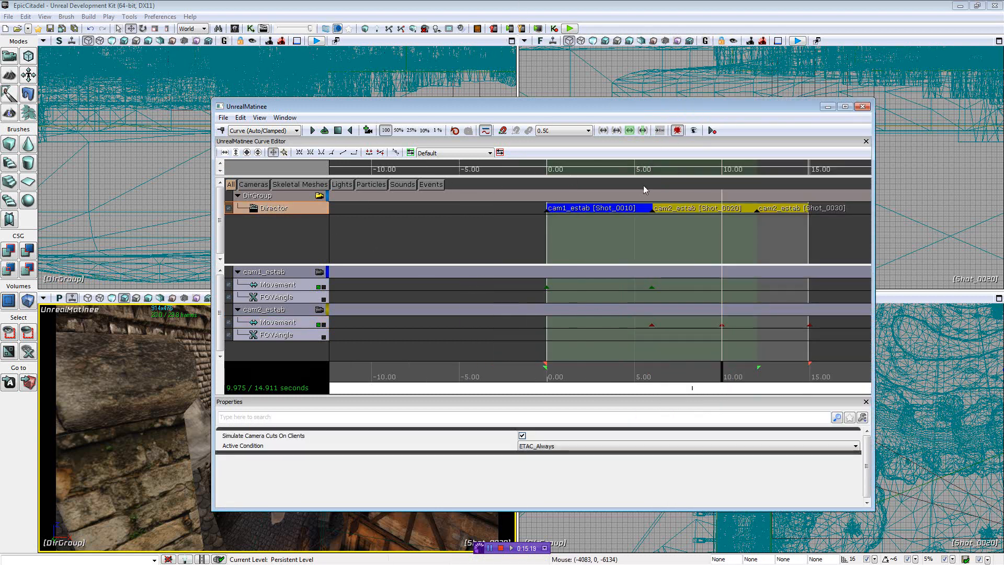
{"action": "left_click_drag", "start_coordinate": [884, 192], "coordinate": [899, 192]}
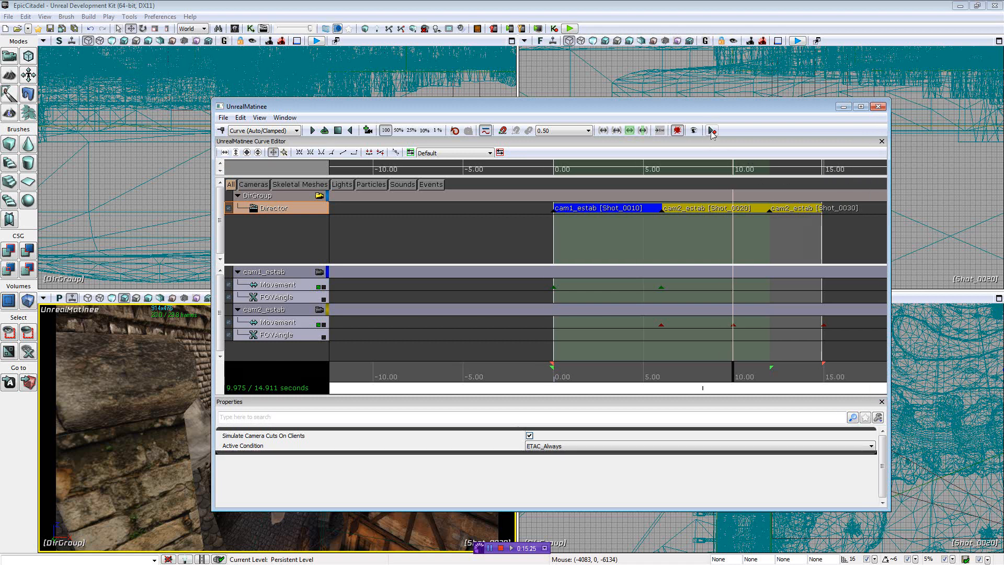
- Record the sequence as Screen Shots at 1280 x 720 and 30 FPS, and close the capture window after playback
{"action": "left_click", "coordinate": [712, 131]}
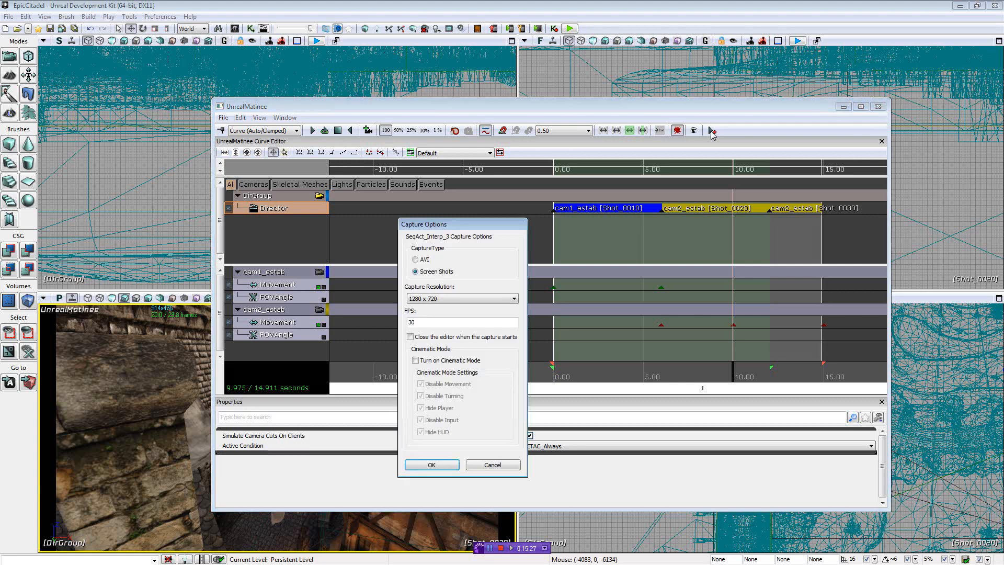
{"action": "left_click", "coordinate": [422, 301]}
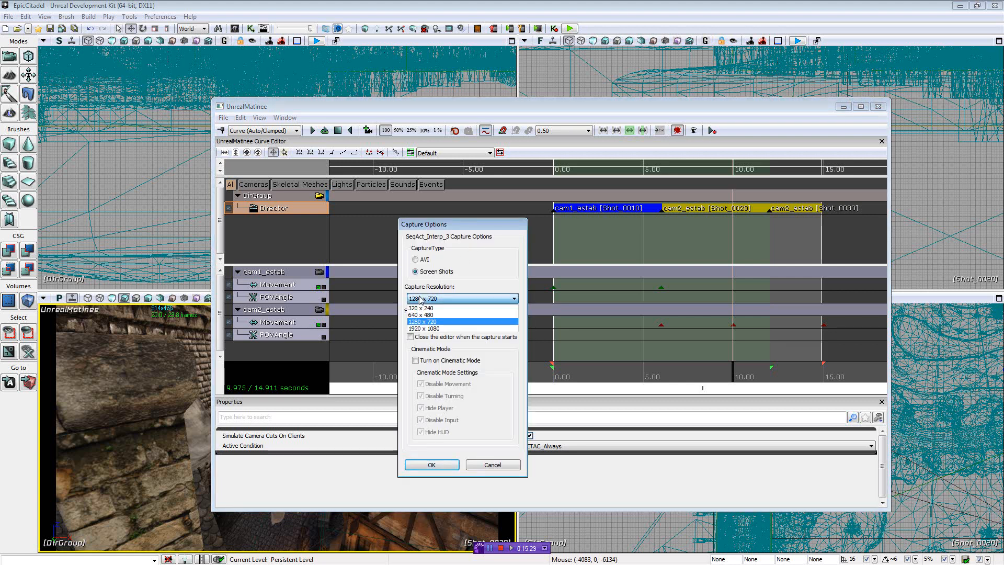
{"action": "left_click", "coordinate": [421, 299]}
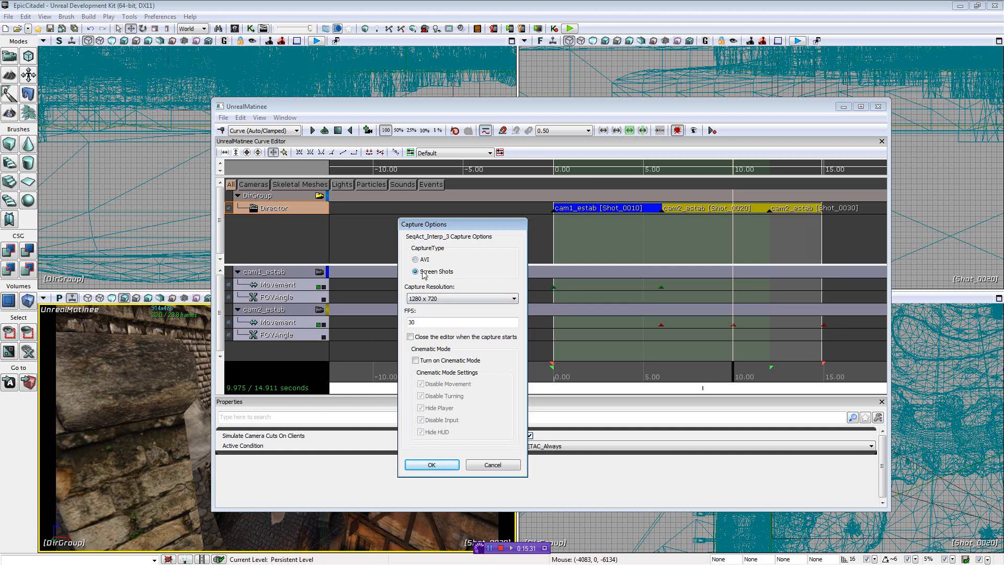
{"action": "left_click", "coordinate": [453, 299]}
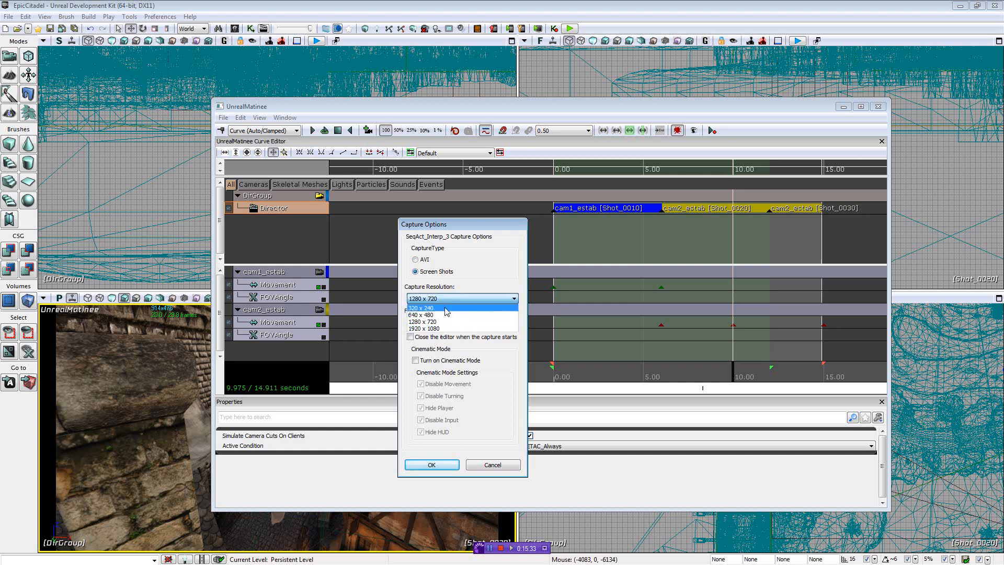
{"action": "left_click", "coordinate": [458, 288]}
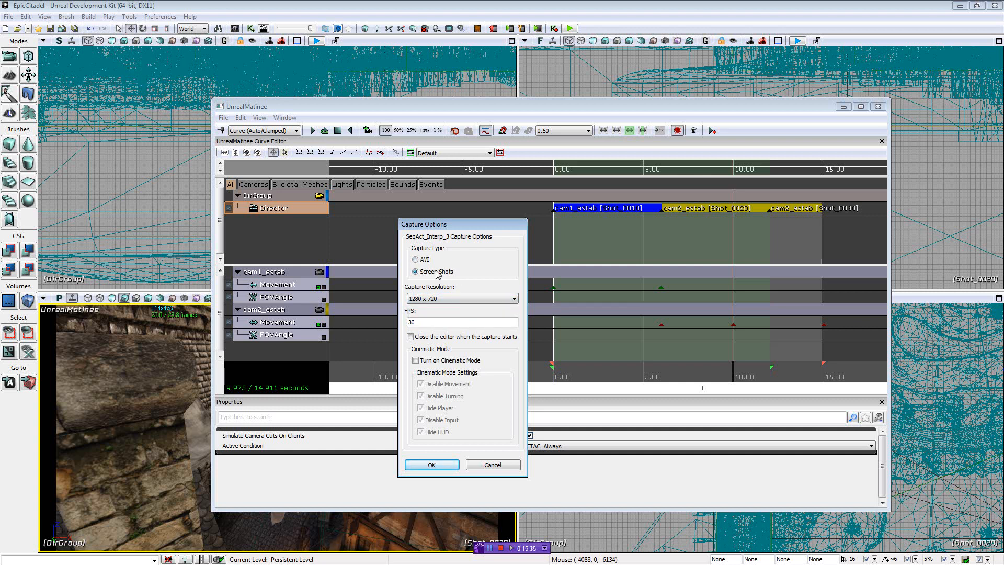
{"action": "left_click", "coordinate": [421, 263]}
{"action": "left_click", "coordinate": [419, 272]}
{"action": "left_click", "coordinate": [438, 300]}
{"action": "left_click", "coordinate": [429, 322]}
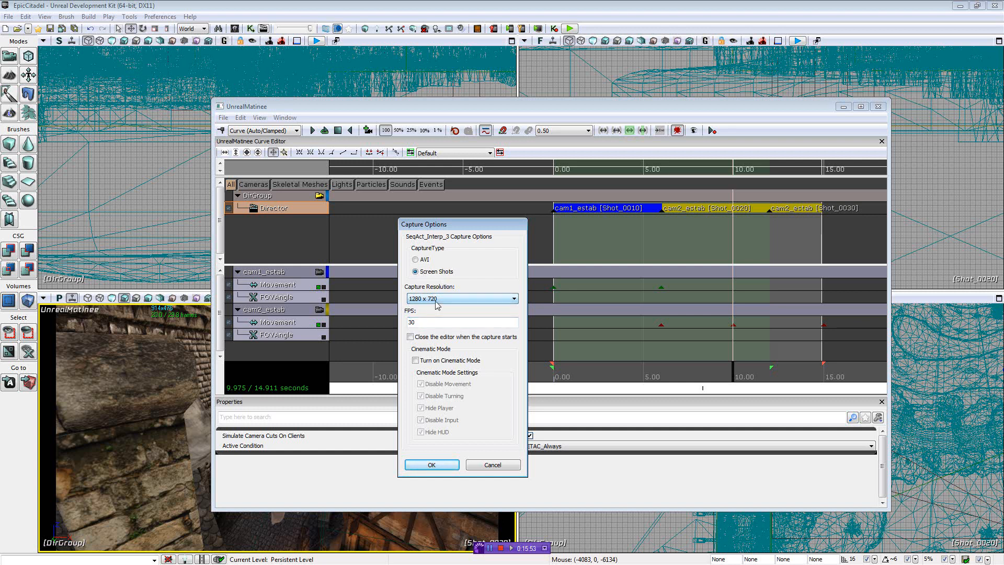
{"action": "double_click", "coordinate": [434, 325]}
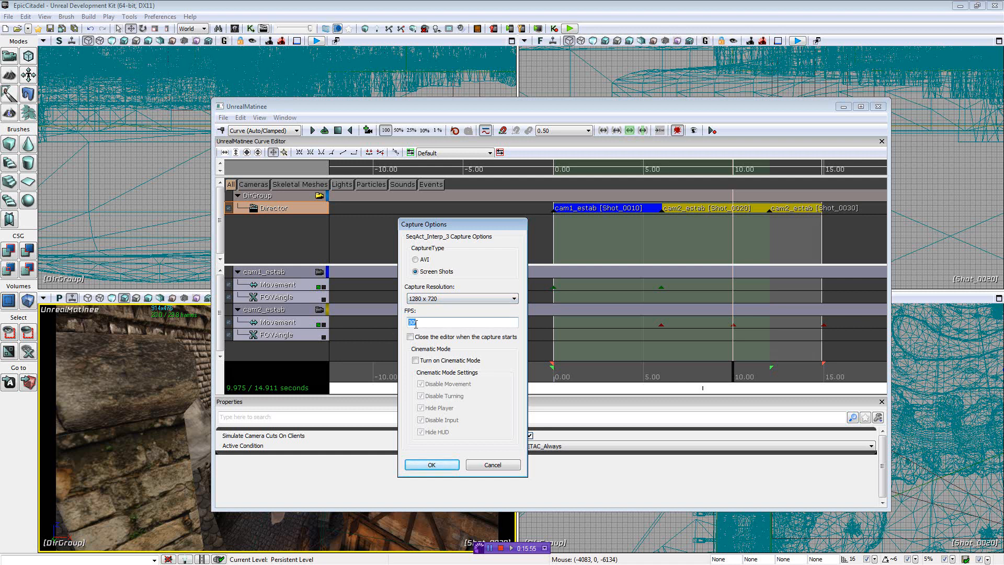
{"action": "left_click", "coordinate": [442, 464]}
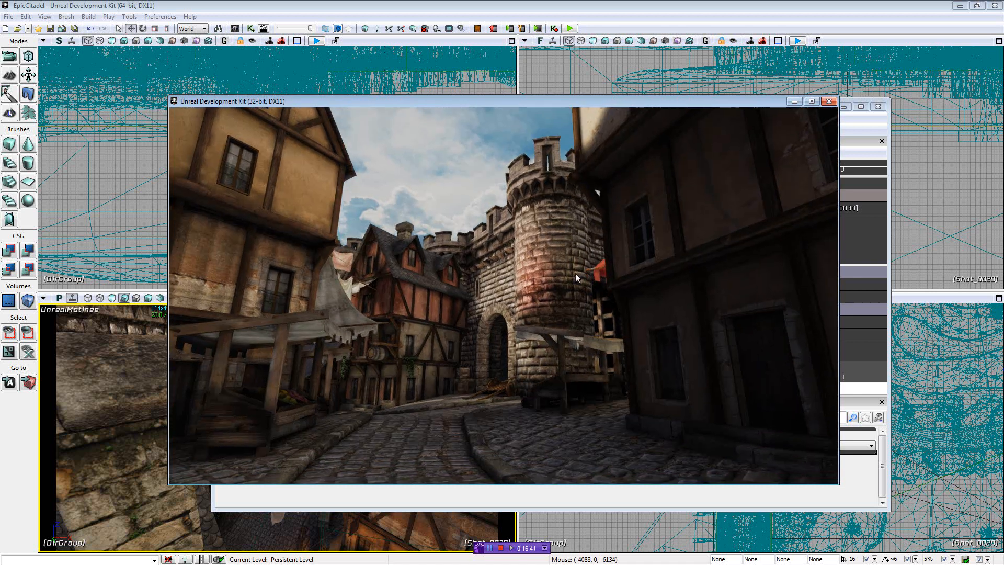
{"action": "key", "text": "Escape"}
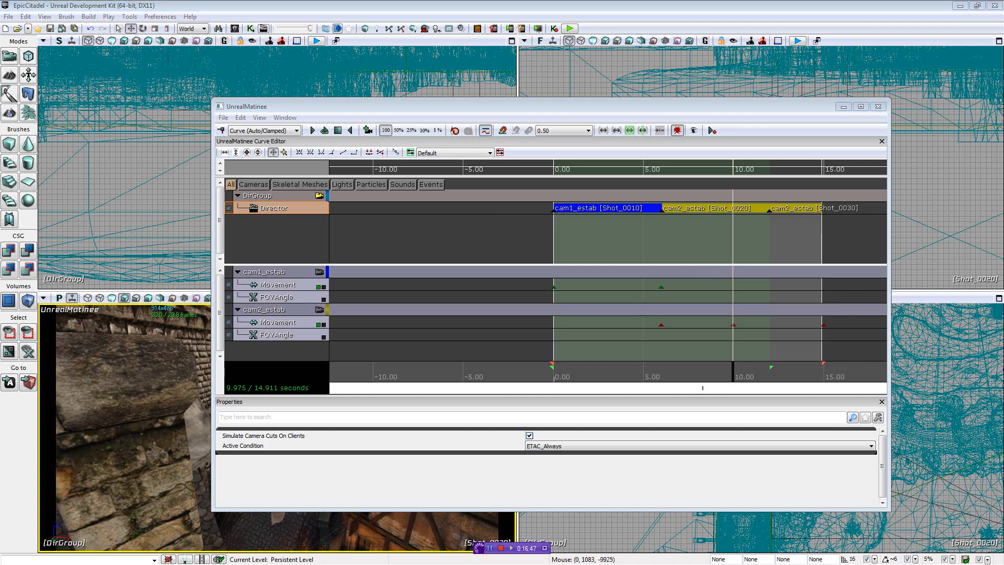
- Switch to Windows Explorer and browse to the captured frames in C:\UDK\UDK-2012-05\UDKGame\Screenshots\Win32
{"action": "key", "text": "super+e"}
{"action": "left_click", "coordinate": [559, 266]}
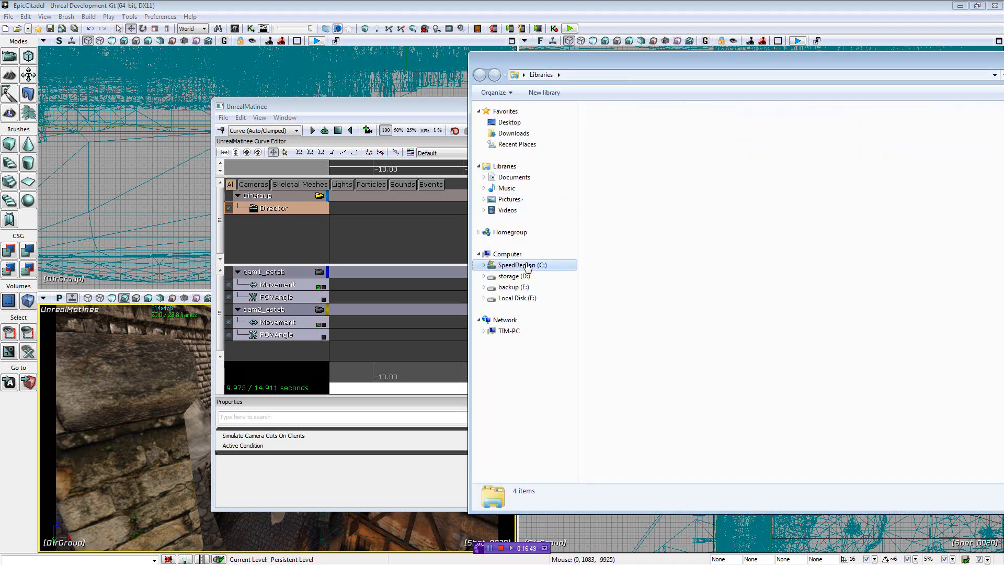
{"action": "double_click", "coordinate": [606, 277]}
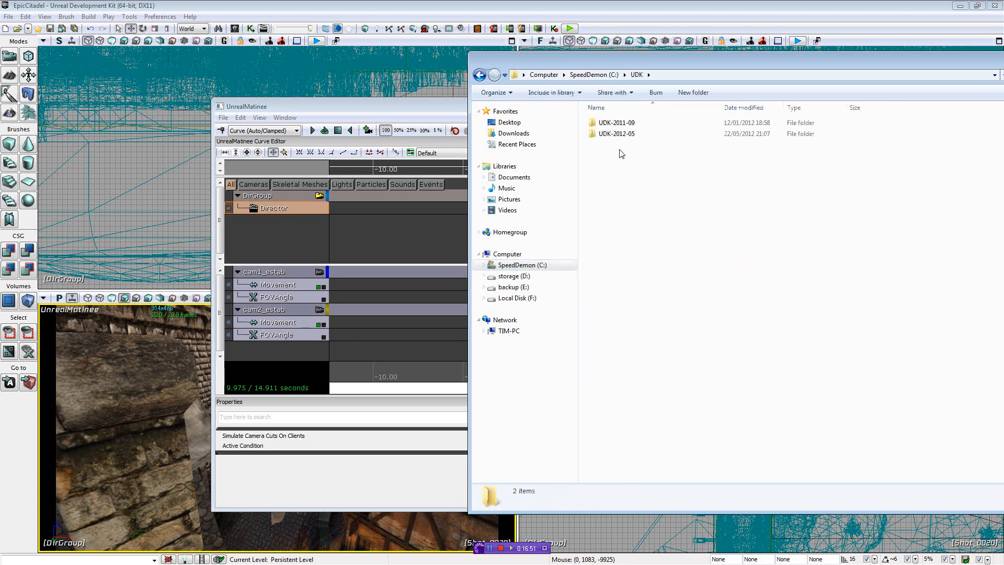
{"action": "left_click", "coordinate": [623, 135]}
{"action": "double_click", "coordinate": [624, 137]}
{"action": "double_click", "coordinate": [623, 156]}
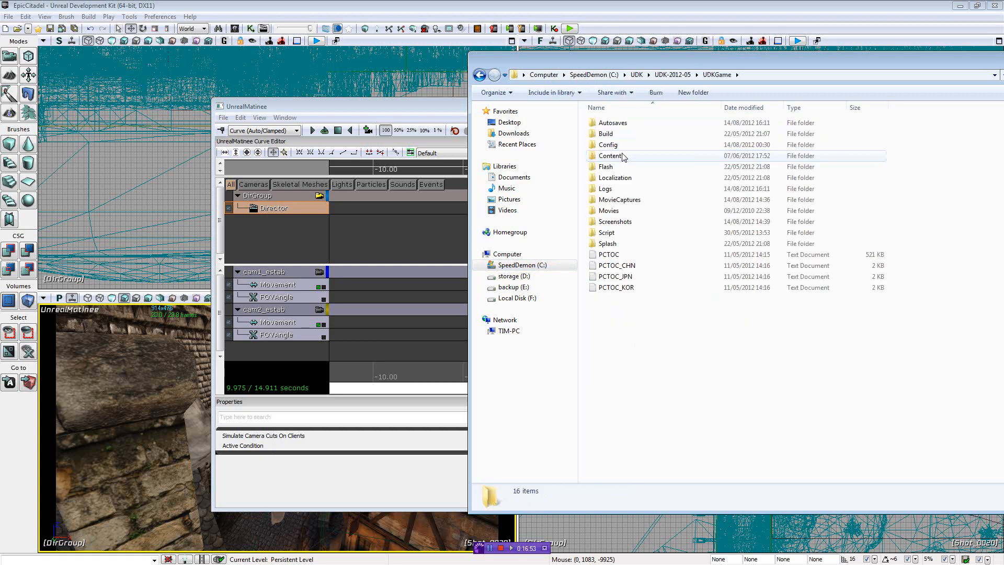
{"action": "double_click", "coordinate": [637, 223]}
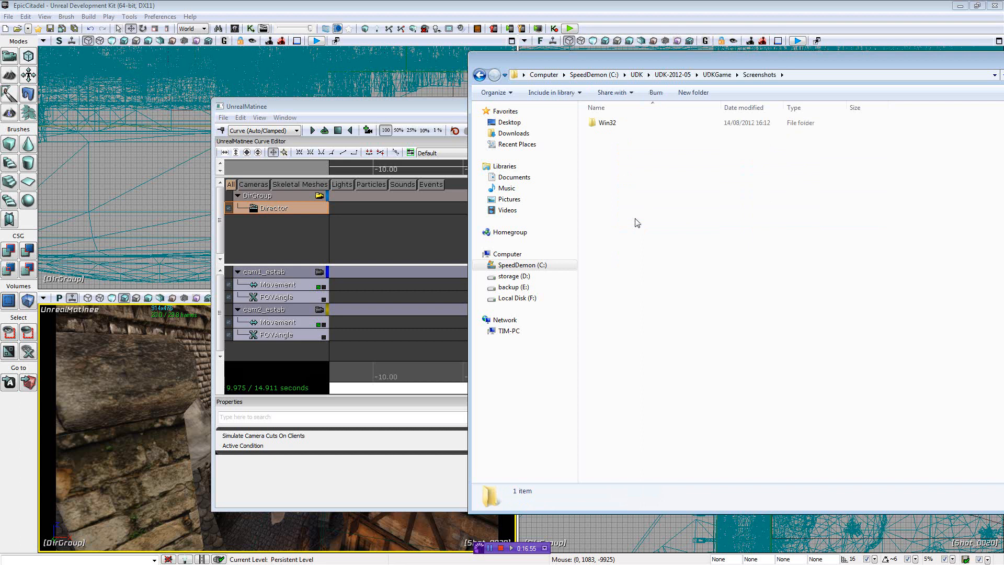
{"action": "double_click", "coordinate": [616, 124]}
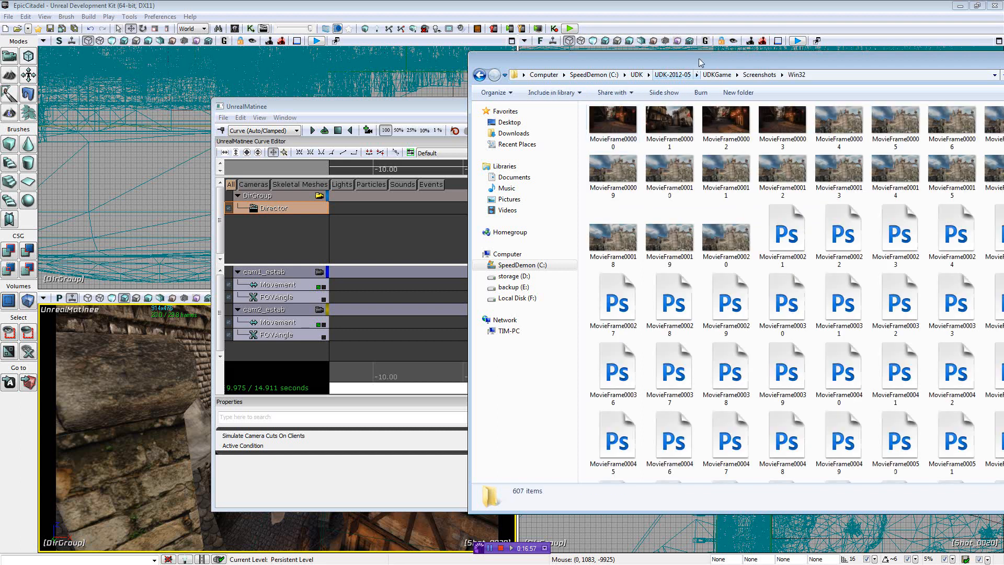
- Look through the captured MovieFrame images to the end of the Win32 folder and select the last one
{"action": "left_click_drag", "start_coordinate": [706, 60], "coordinate": [464, 64]}
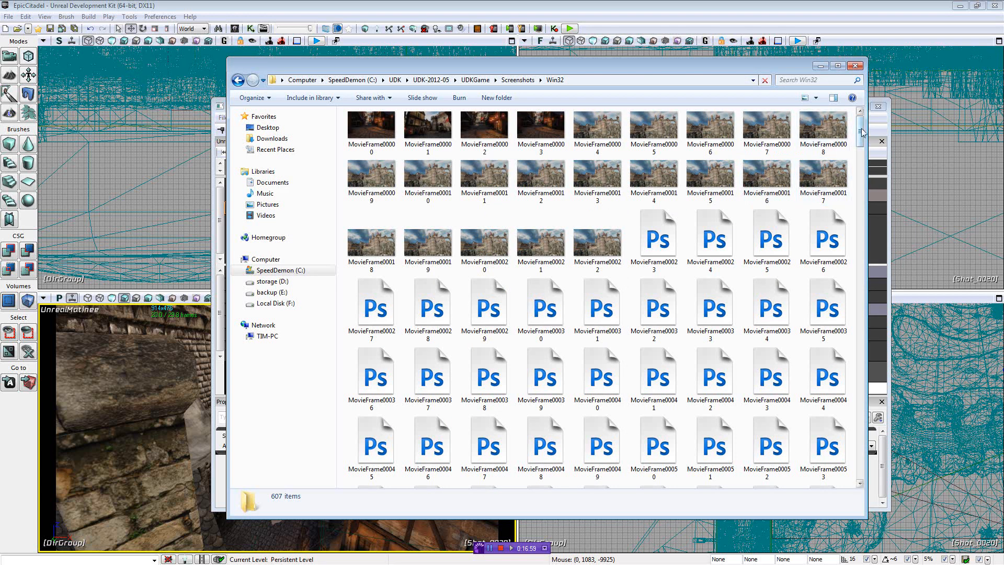
{"action": "left_click_drag", "start_coordinate": [860, 135], "coordinate": [862, 477]}
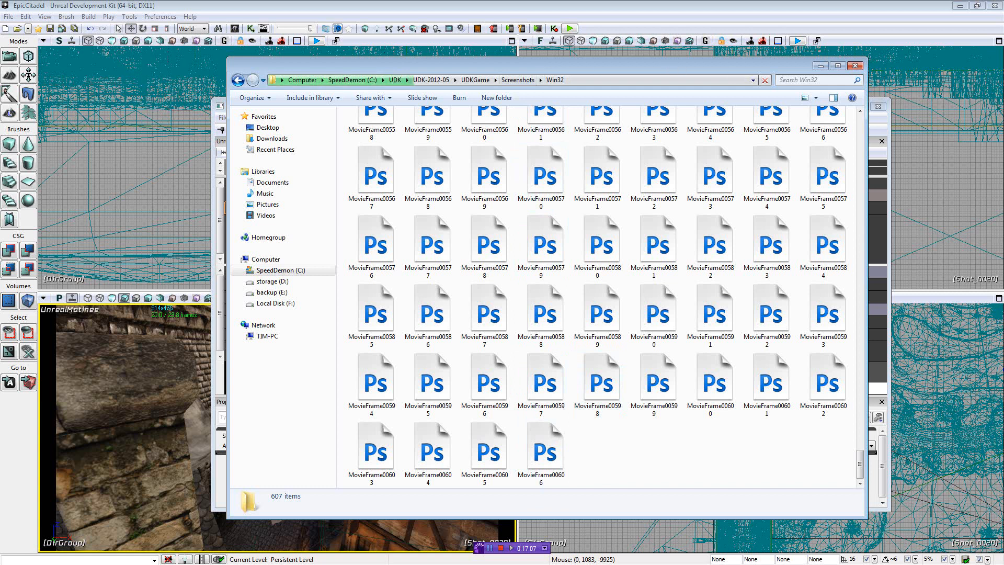
{"action": "left_click_drag", "start_coordinate": [388, 70], "coordinate": [325, 161]}
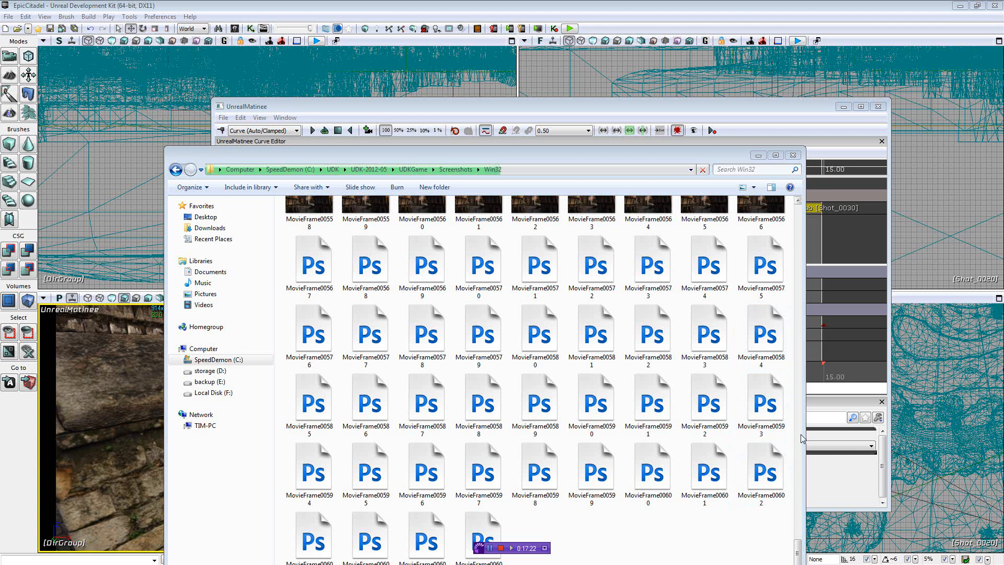
{"action": "left_click", "coordinate": [463, 528]}
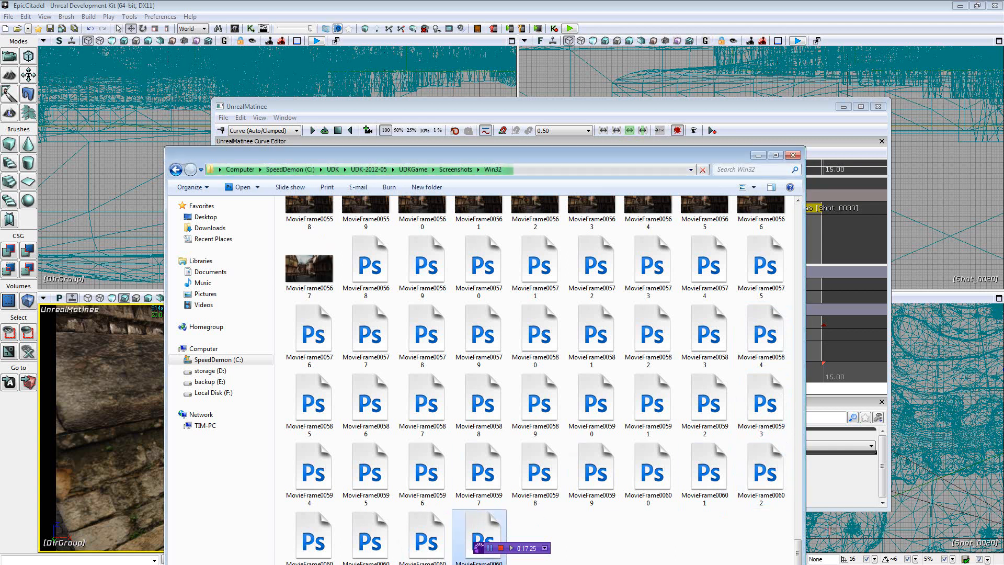
- Reposition the Explorer window, go back from the Win32 folder, and reopen it at the start of the captured frames
{"action": "left_click_drag", "start_coordinate": [622, 152], "coordinate": [736, 34]}
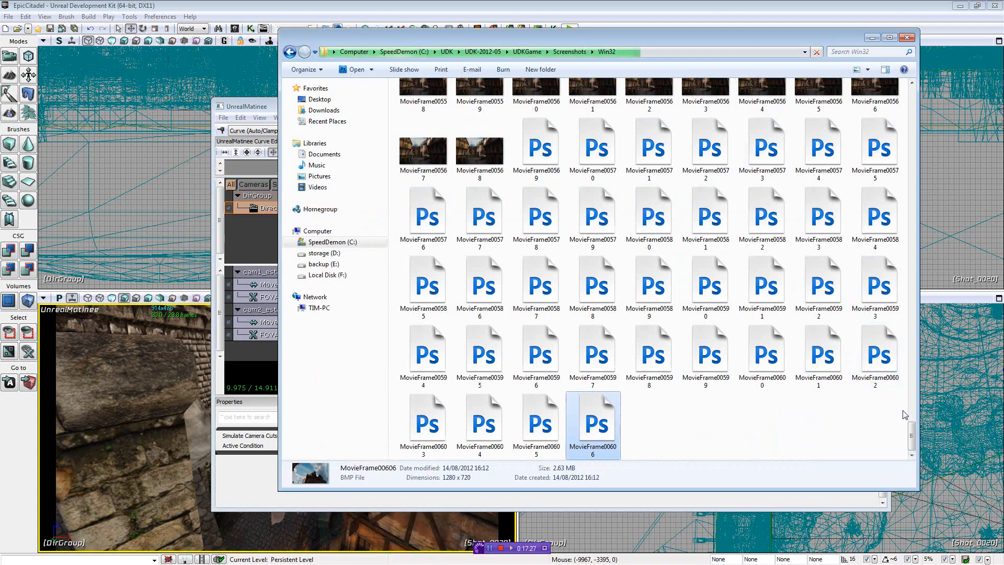
{"action": "mouse_move", "coordinate": [912, 431]}
{"action": "left_mouse_down"}
{"action": "mouse_move", "coordinate": [918, 362]}
{"action": "mouse_move", "coordinate": [916, 435]}
{"action": "left_mouse_up"}
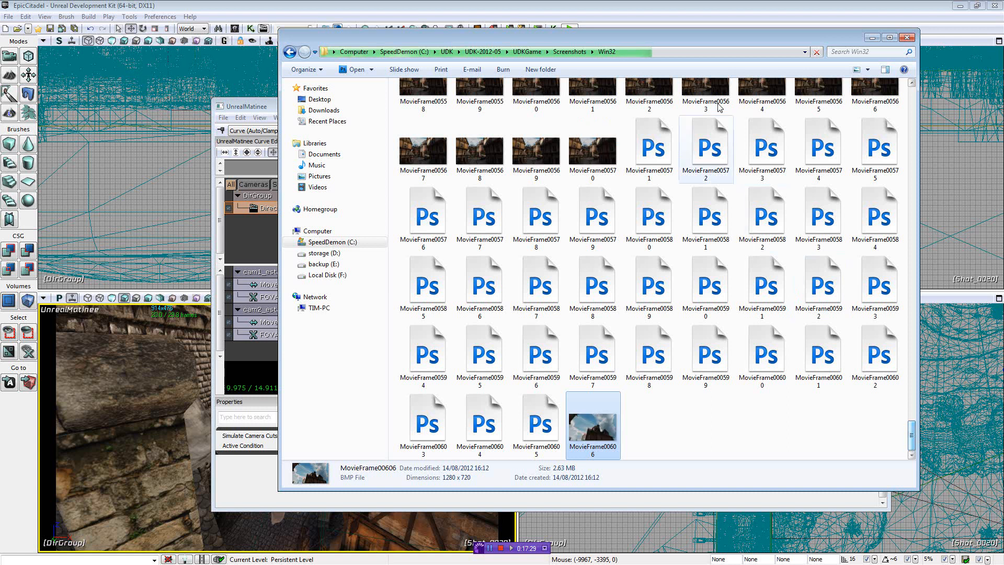
{"action": "left_click", "coordinate": [290, 51]}
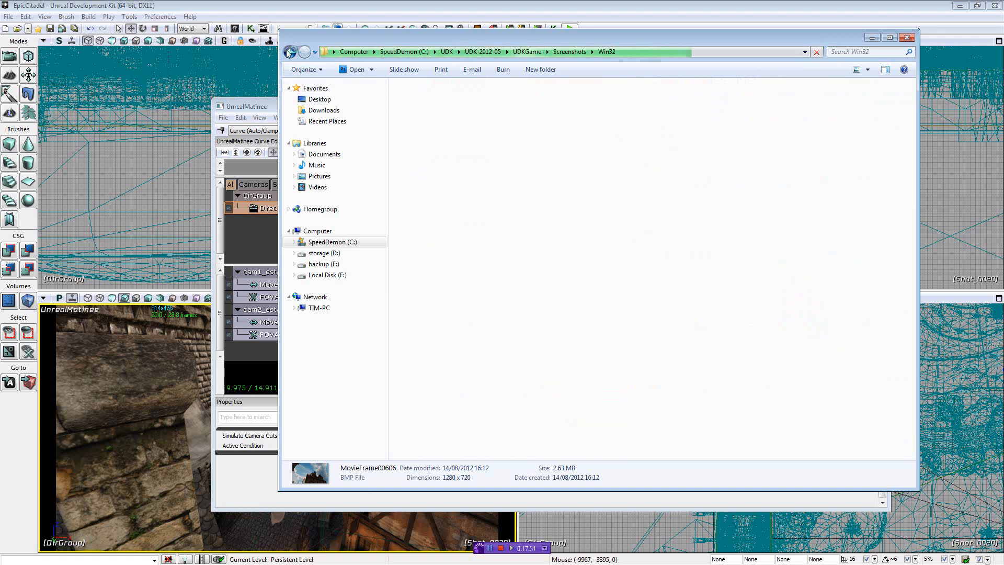
{"action": "double_click", "coordinate": [418, 100]}
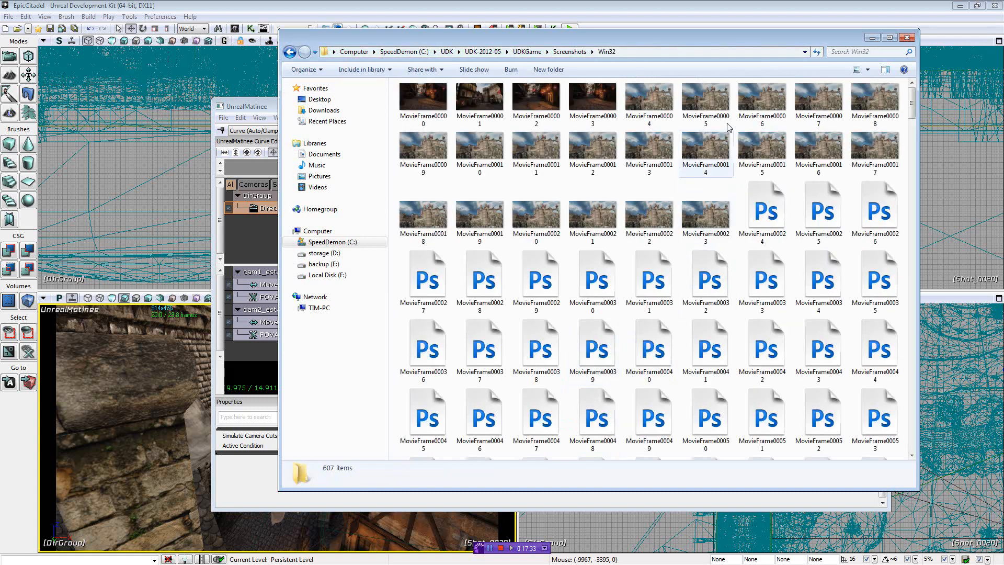
- Send all captured MovieFrame images in the Win32 folder to the Recycle Bin and switch the folder to list view
{"action": "left_click", "coordinate": [814, 418]}
{"action": "key", "text": "ctrl+a"}
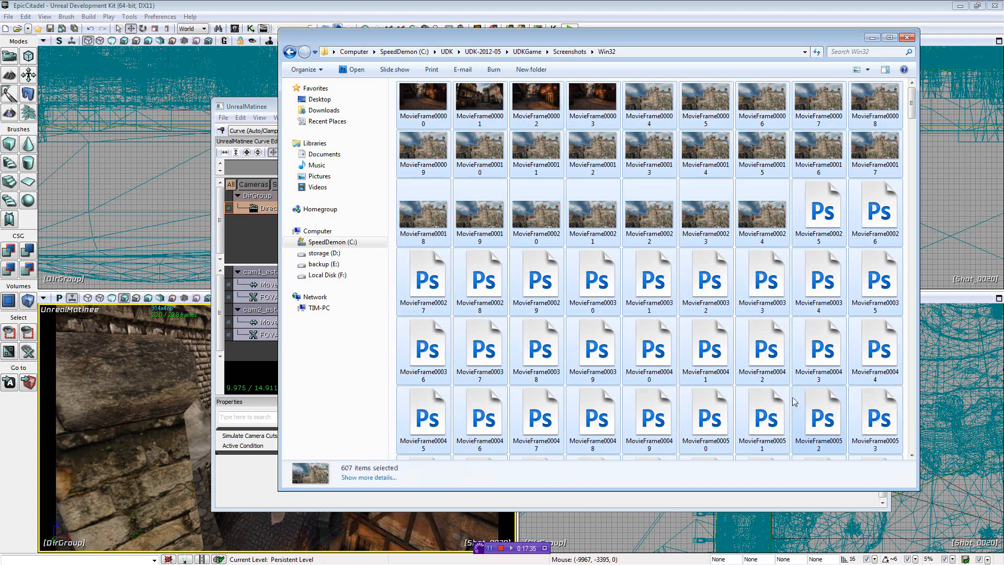
{"action": "key", "text": "Delete"}
{"action": "left_click", "coordinate": [533, 296]}
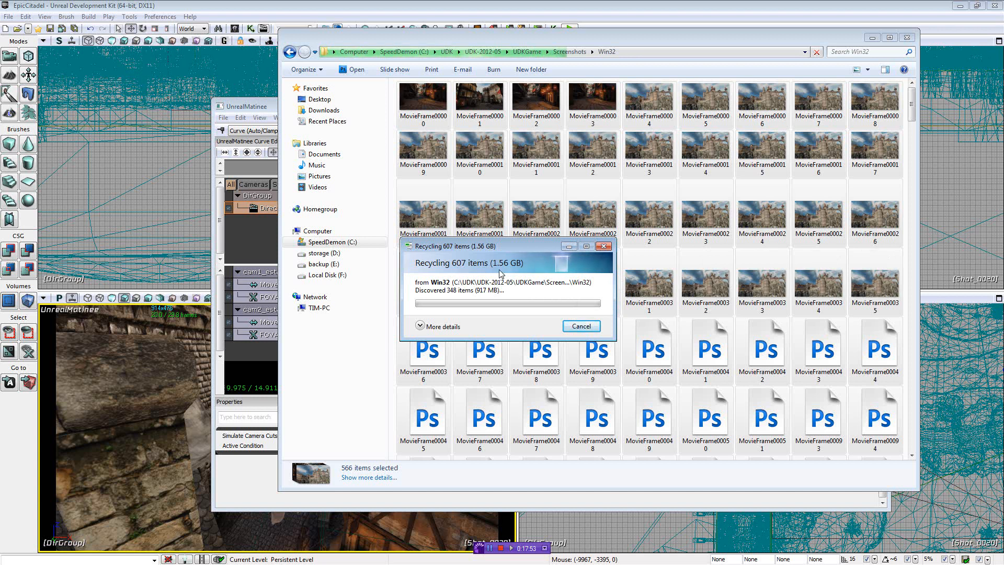
{"action": "left_click", "coordinate": [858, 70]}
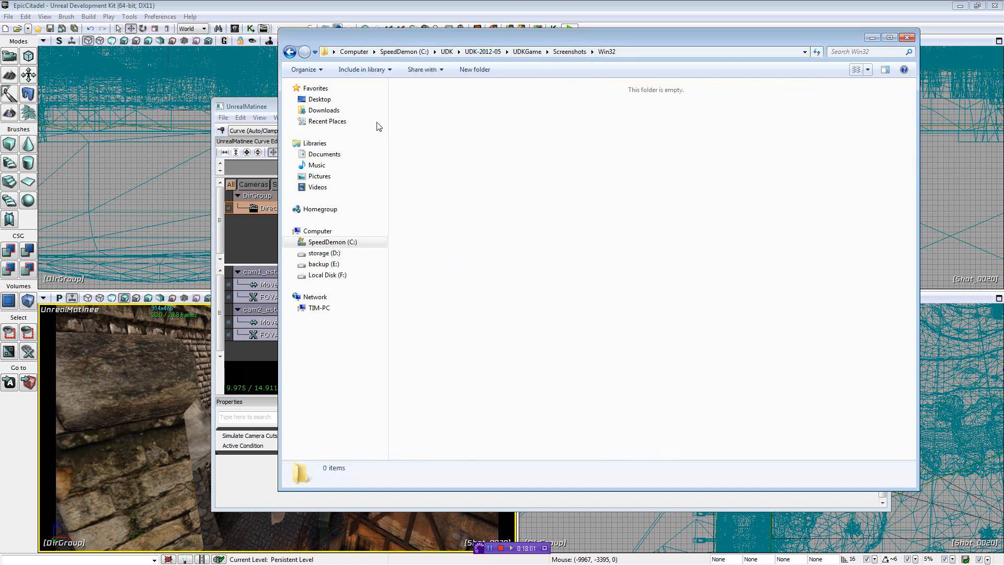
- Return to the Matinee window and record the sequence as Screen Shots at 640 x 480 and 30 FPS
{"action": "left_click", "coordinate": [266, 107]}
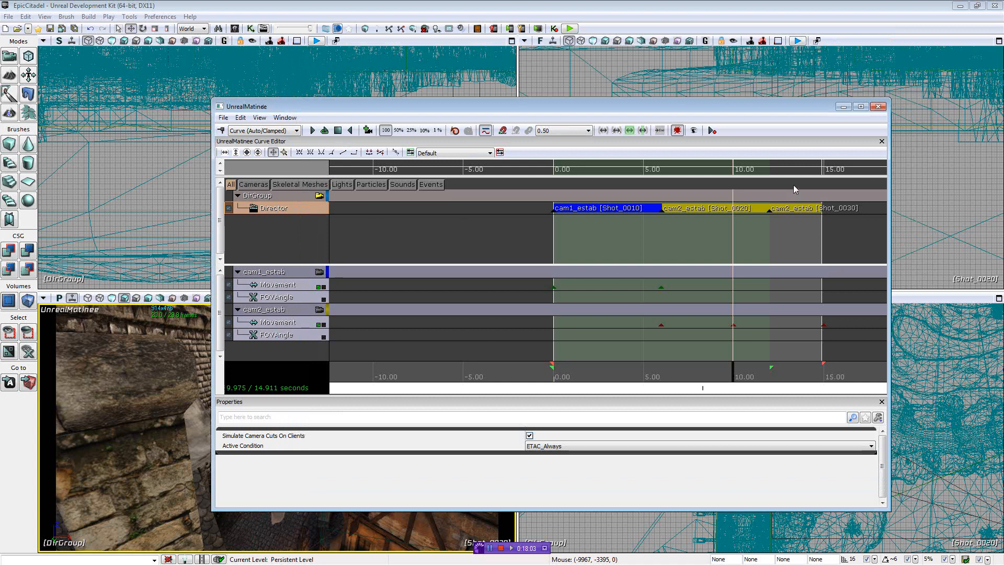
{"action": "left_click", "coordinate": [713, 131]}
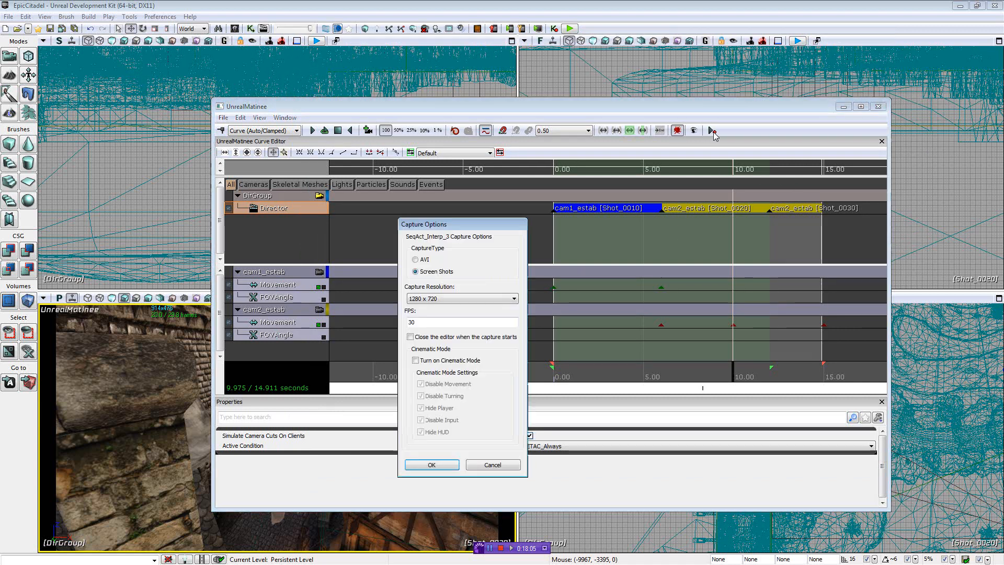
{"action": "left_click", "coordinate": [437, 298]}
{"action": "left_click", "coordinate": [441, 312]}
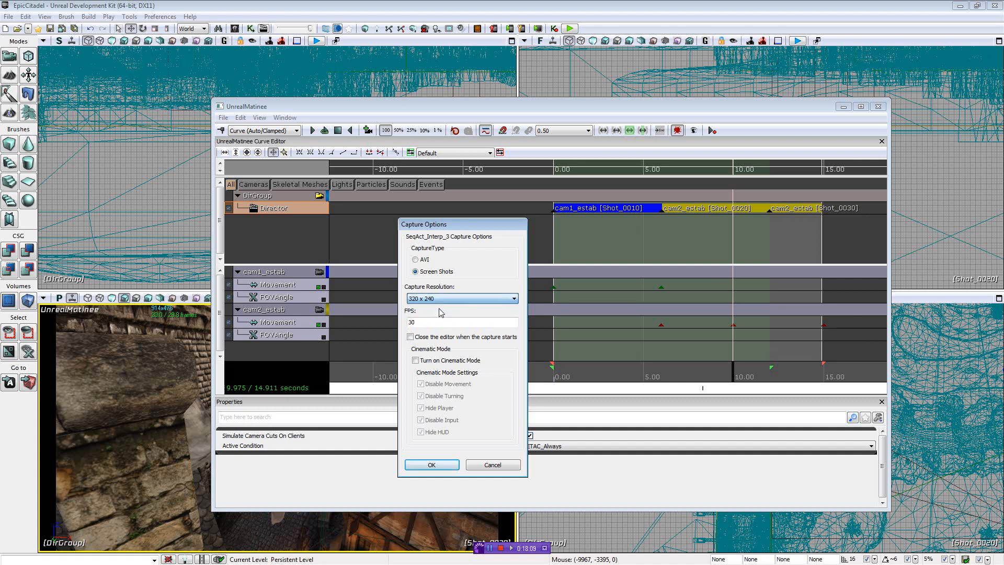
{"action": "left_click", "coordinate": [445, 300]}
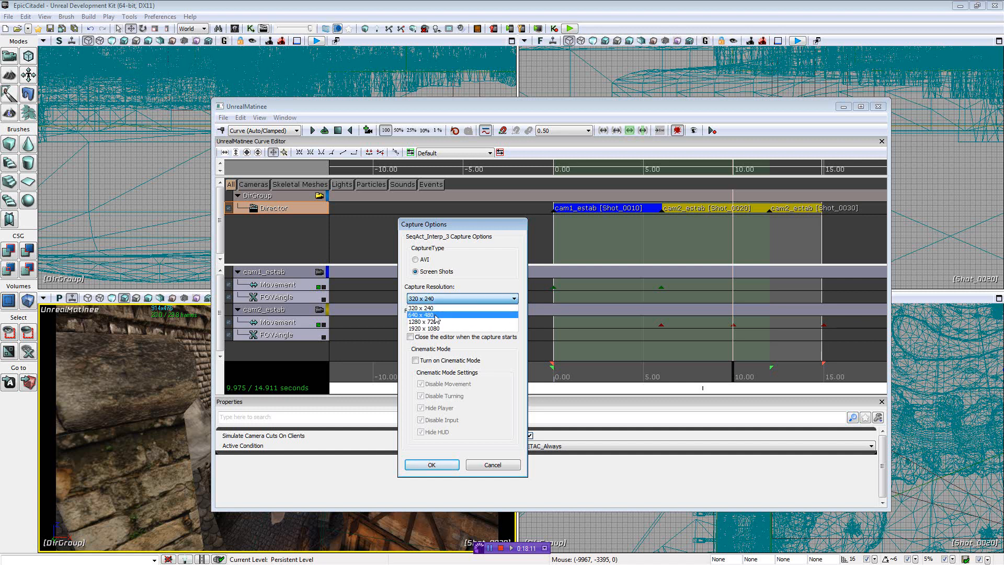
{"action": "left_click", "coordinate": [436, 316]}
{"action": "left_click", "coordinate": [434, 464]}
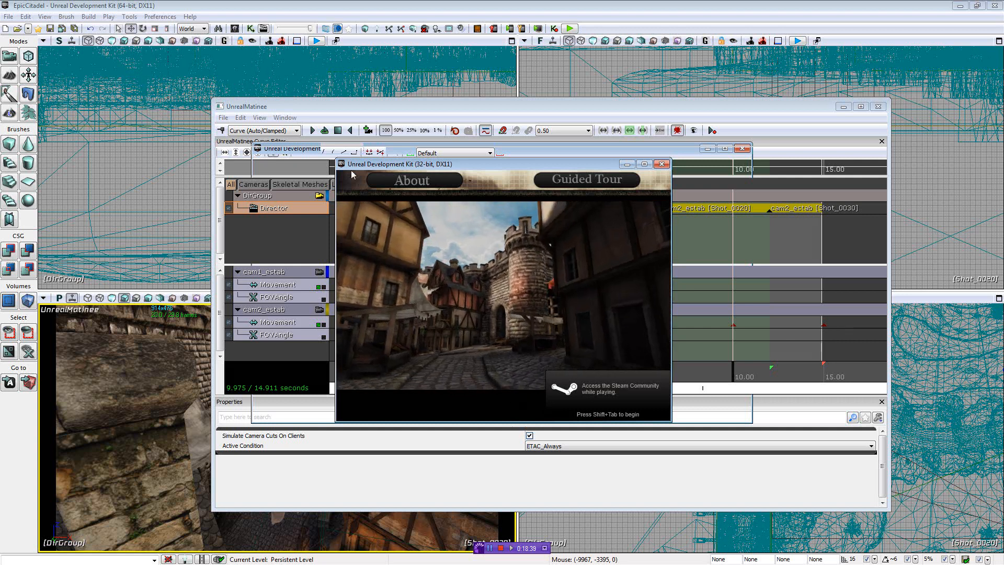
- Check the newly captured MovieFrame files in the Win32 folder and return to Matinee
{"action": "key", "text": "alt+Tab"}
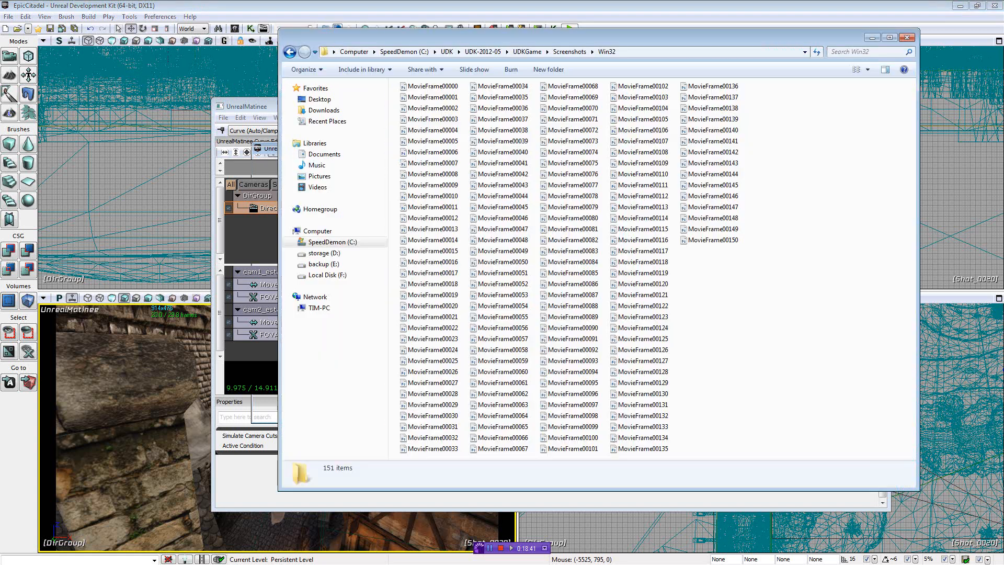
{"action": "left_click_drag", "start_coordinate": [764, 442], "coordinate": [795, 349]}
{"action": "key", "text": "alt+Tab"}
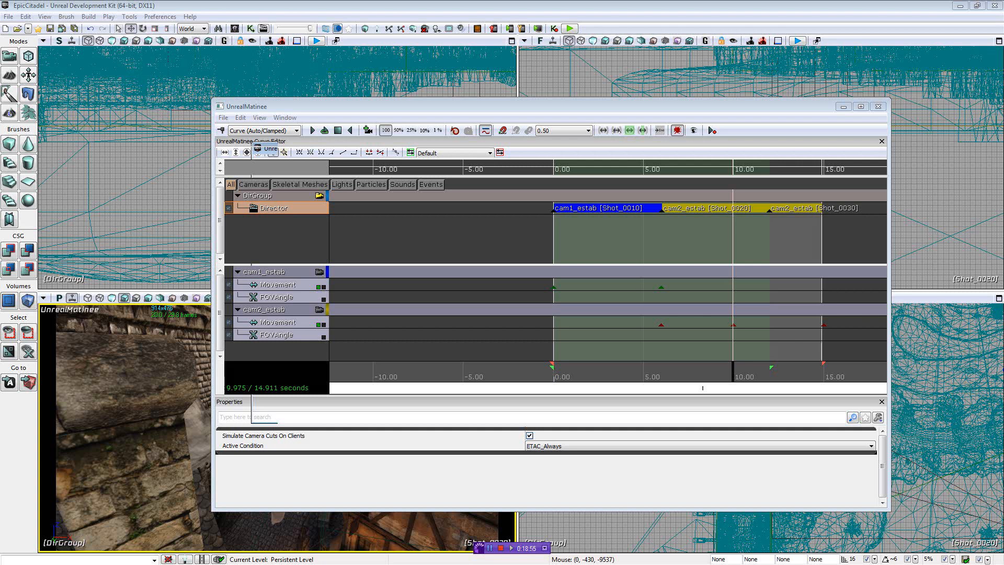
- Rewind the Matinee time cursor to 0.000 and delete all MovieFrame files from the Win32 folder
{"action": "left_click_drag", "start_coordinate": [731, 366], "coordinate": [554, 379]}
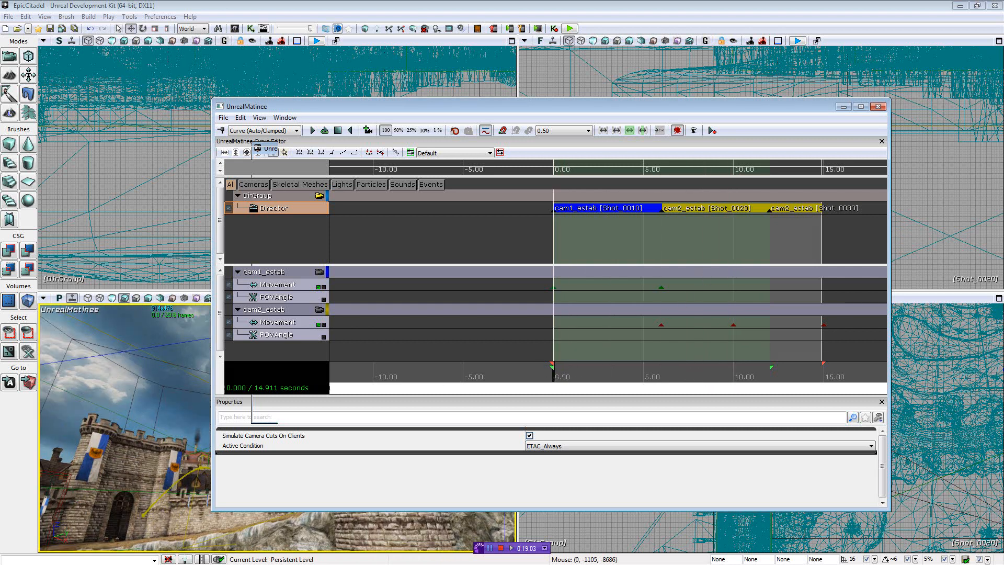
{"action": "left_click_drag", "start_coordinate": [1003, 59], "coordinate": [592, 59]}
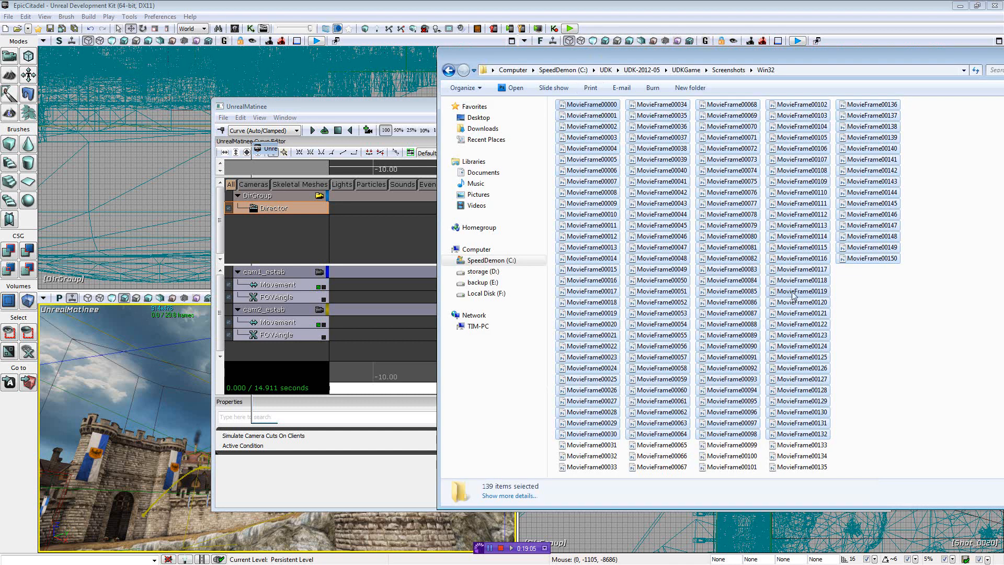
{"action": "key", "text": "ctrl+a"}
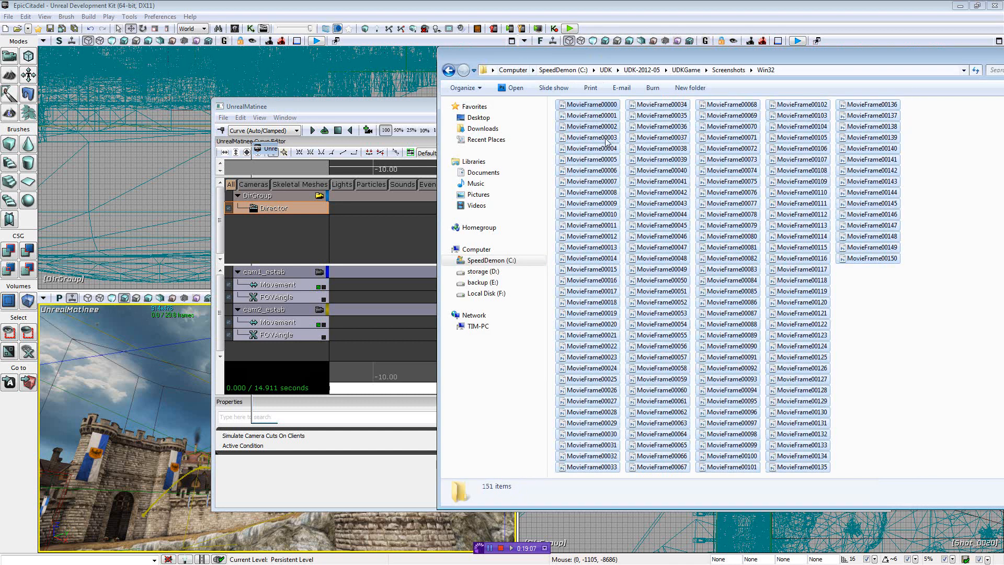
{"action": "key", "text": "Delete"}
{"action": "left_click", "coordinate": [543, 296]}
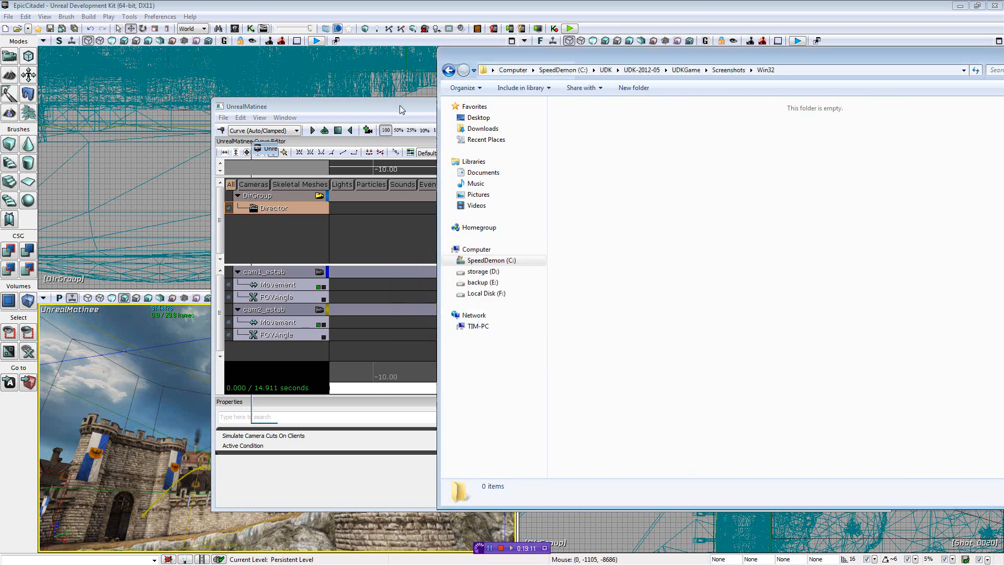
- Record the Matinee sequence from its start as Screen Shots, keeping 640 x 480 and 30 FPS
{"action": "left_click", "coordinate": [442, 157]}
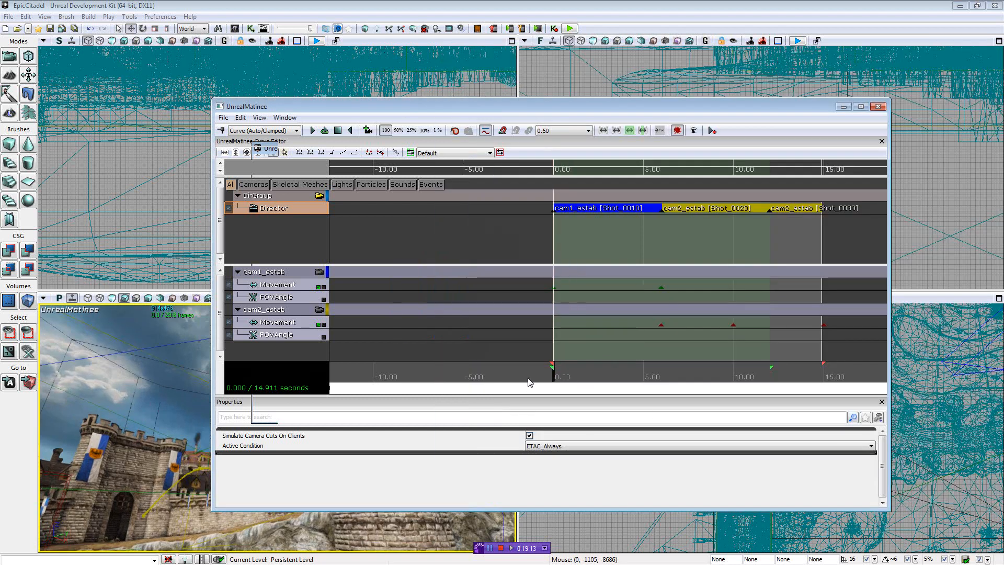
{"action": "left_click", "coordinate": [712, 130]}
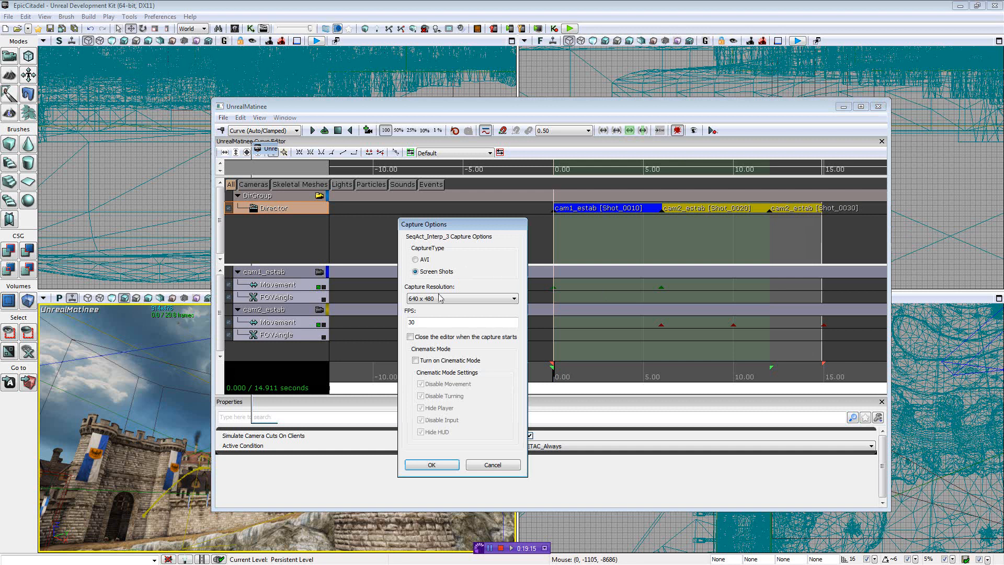
{"action": "left_click", "coordinate": [433, 465]}
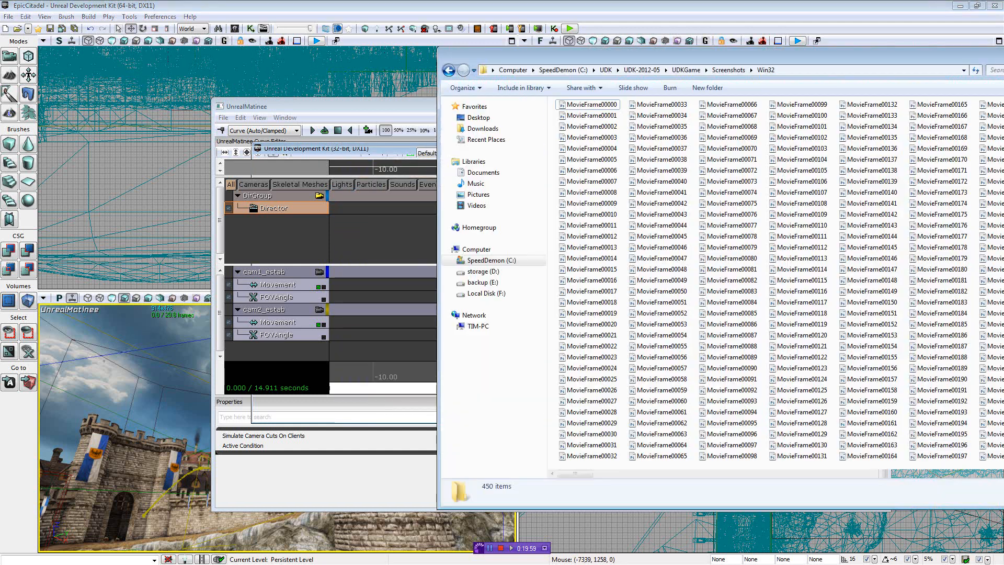
- Reposition the Win32 folder window and look through the frames of the new capture
{"action": "left_click_drag", "start_coordinate": [740, 56], "coordinate": [488, 30]}
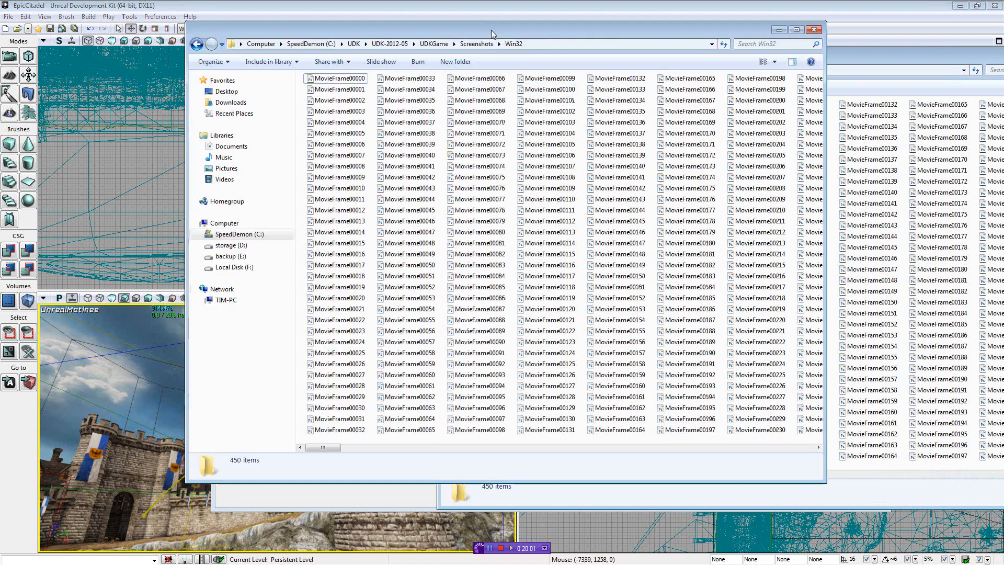
{"action": "left_click_drag", "start_coordinate": [331, 450], "coordinate": [298, 433]}
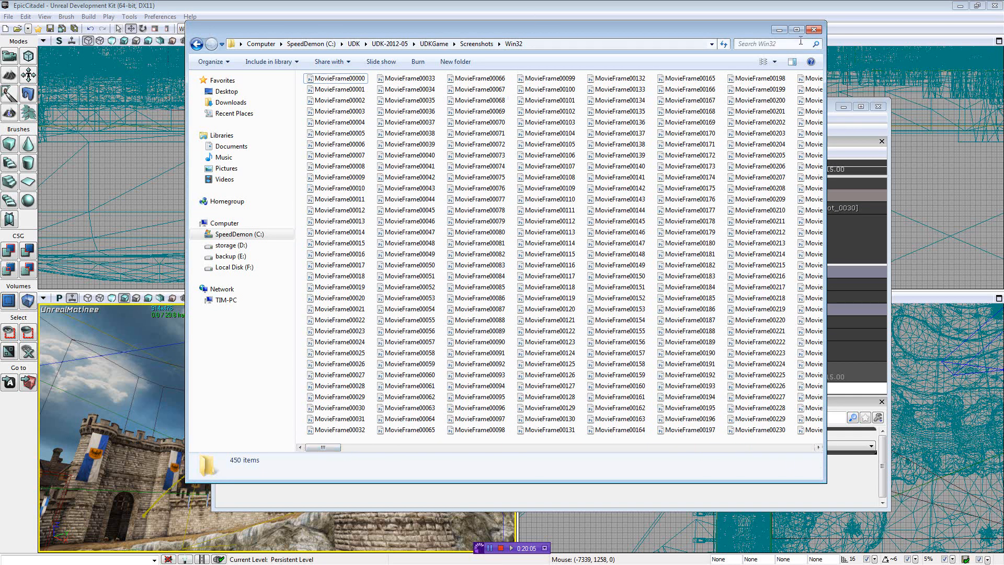
{"action": "left_click", "coordinate": [606, 255]}
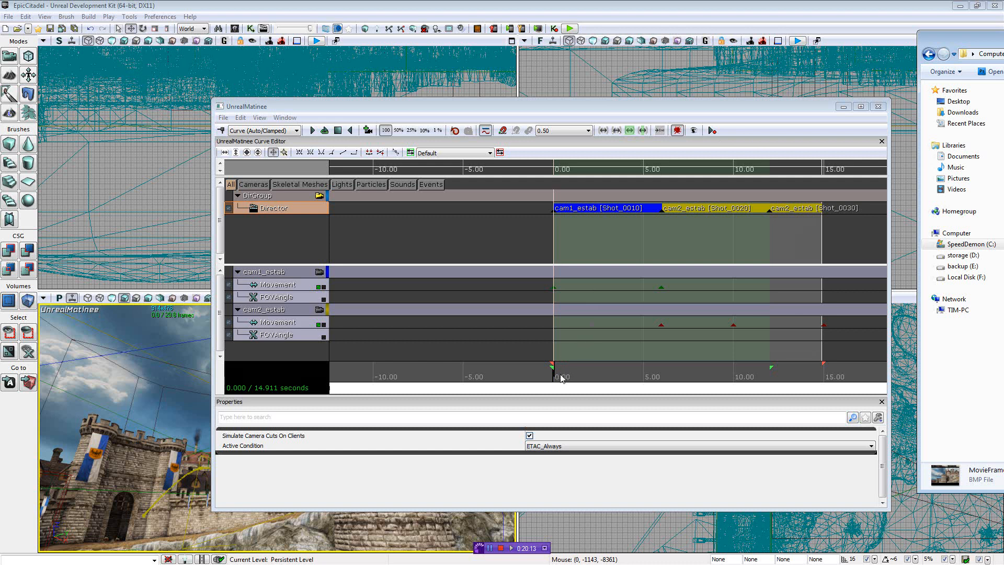
- Close Matinee and save the level as EpicCitadel3 in the Mobile maps folder
{"action": "left_click", "coordinate": [879, 107]}
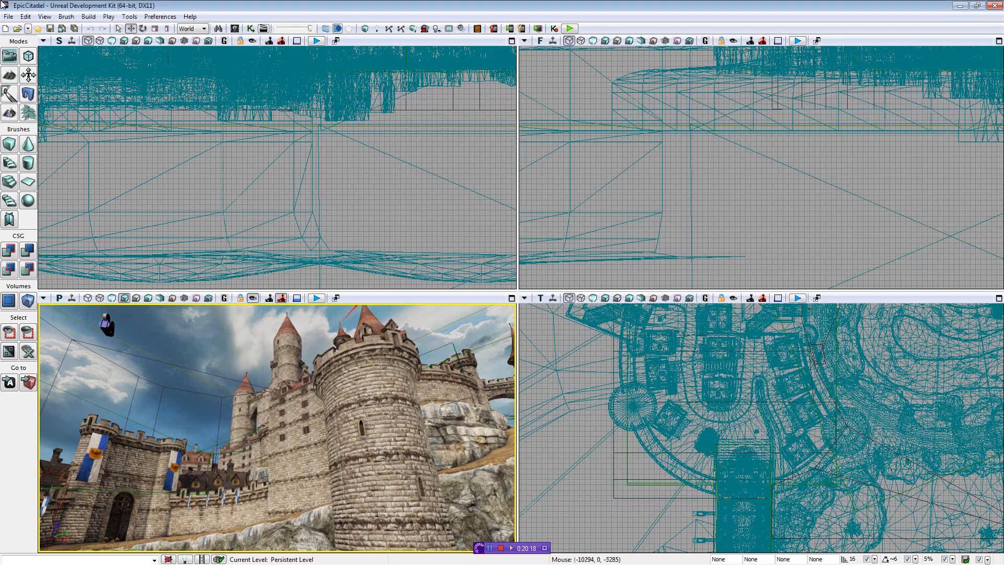
{"action": "left_click", "coordinate": [8, 17]}
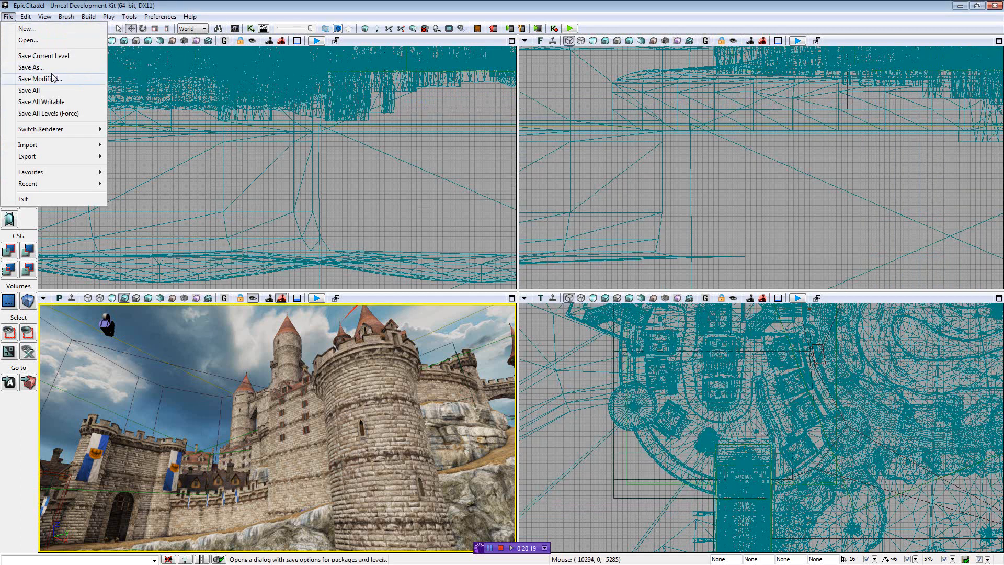
{"action": "left_click", "coordinate": [31, 67]}
{"action": "left_click", "coordinate": [299, 454]}
{"action": "type", "text": "3"}
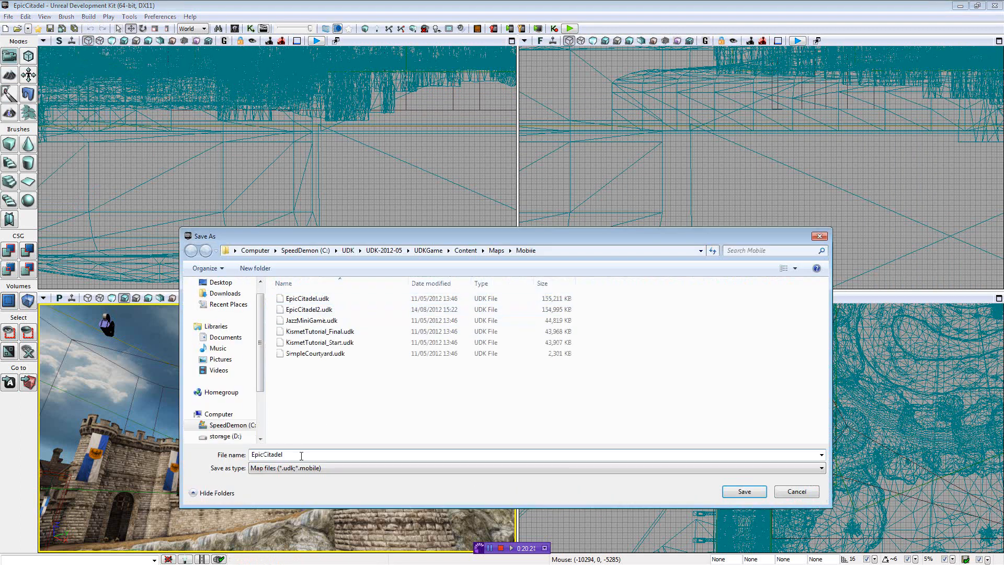
{"action": "left_click", "coordinate": [745, 492]}
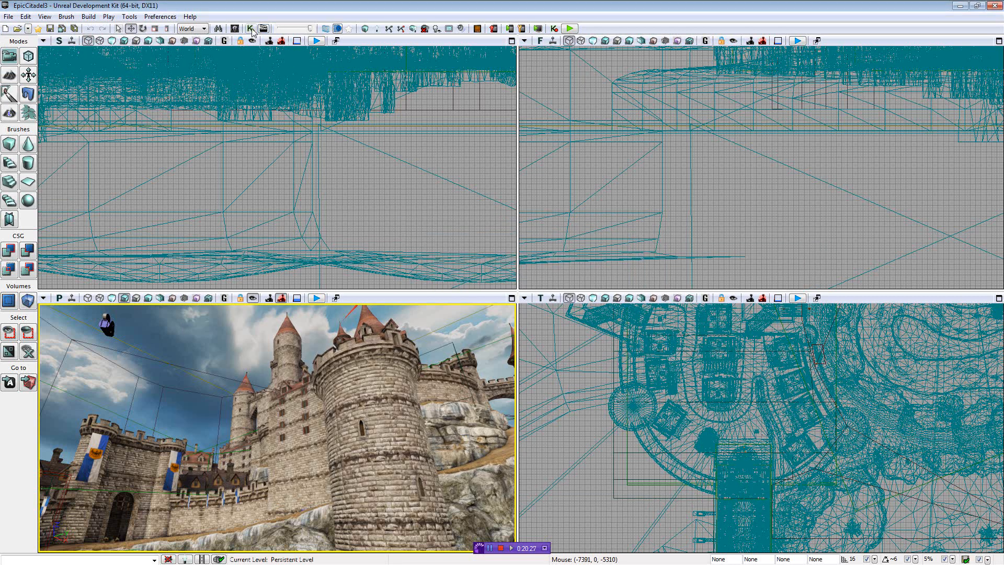
- Reopen the Matinee sequence from its Kismet node and bring up its movie capture options
{"action": "left_click", "coordinate": [251, 29]}
{"action": "left_click", "coordinate": [508, 165]}
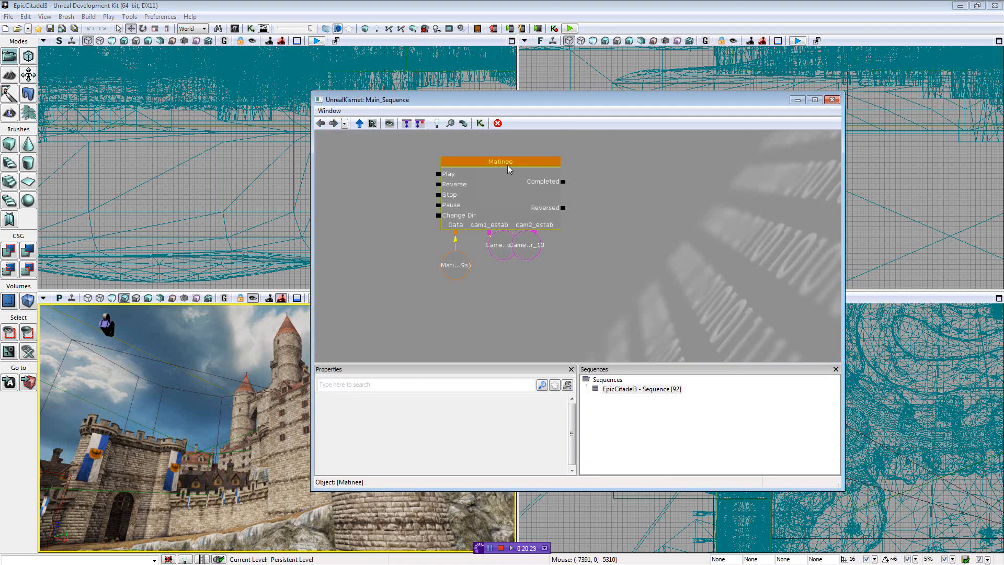
{"action": "double_click", "coordinate": [507, 175]}
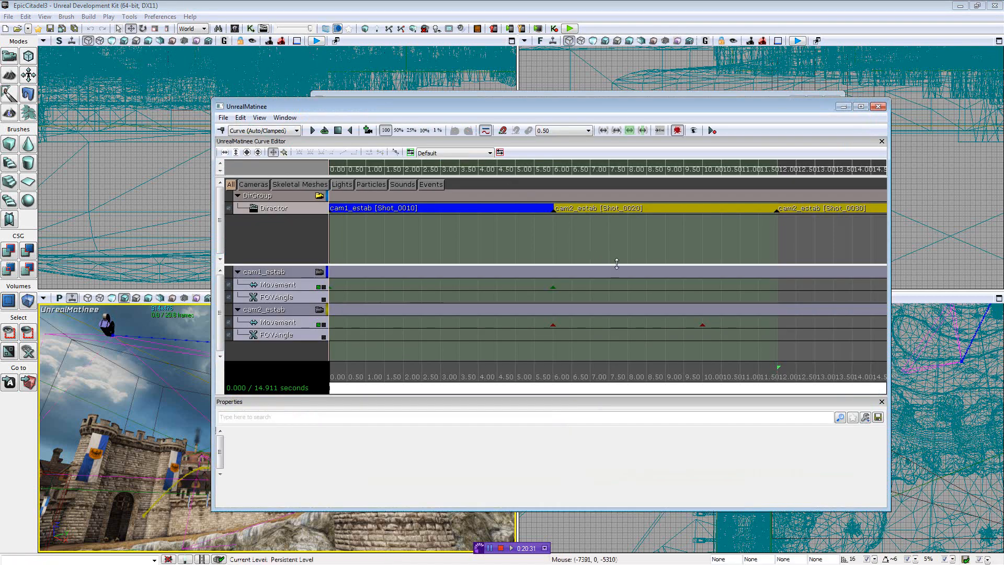
{"action": "left_click", "coordinate": [713, 131]}
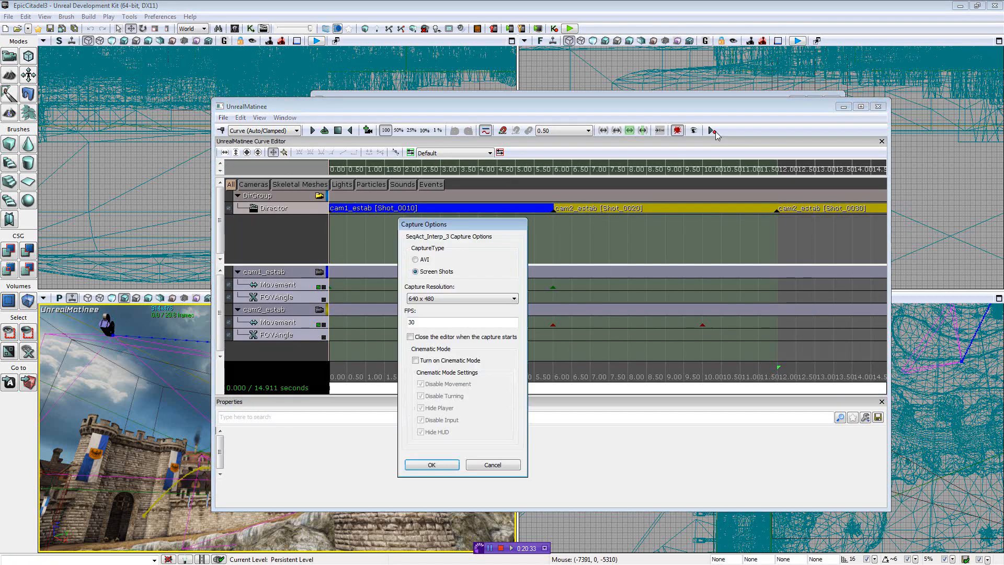
- Switch to Windows Explorer and delete all frames of the previous capture from the Win32 folder
{"action": "key", "text": "alt+Tab"}
{"action": "key", "text": "ctrl+a"}
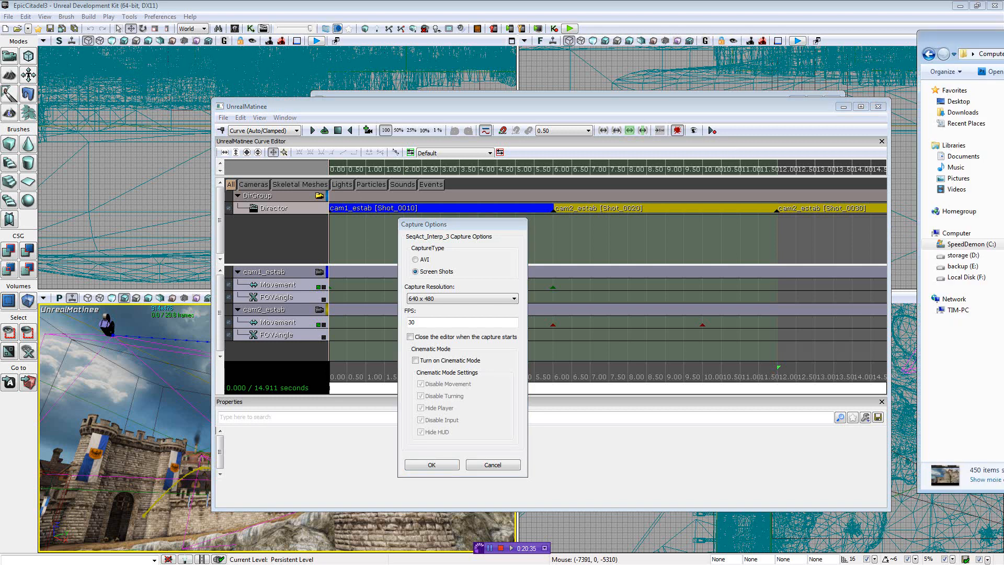
{"action": "key", "text": "Delete"}
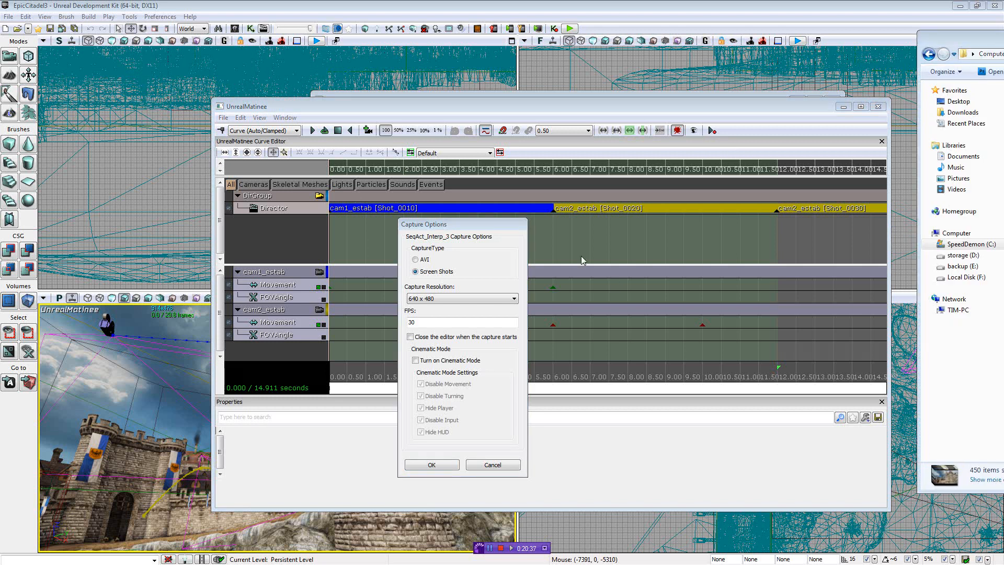
- Set the capture resolution to 1280 x 720 and start capturing the Matinee sequence as screenshots
{"action": "left_click", "coordinate": [445, 298]}
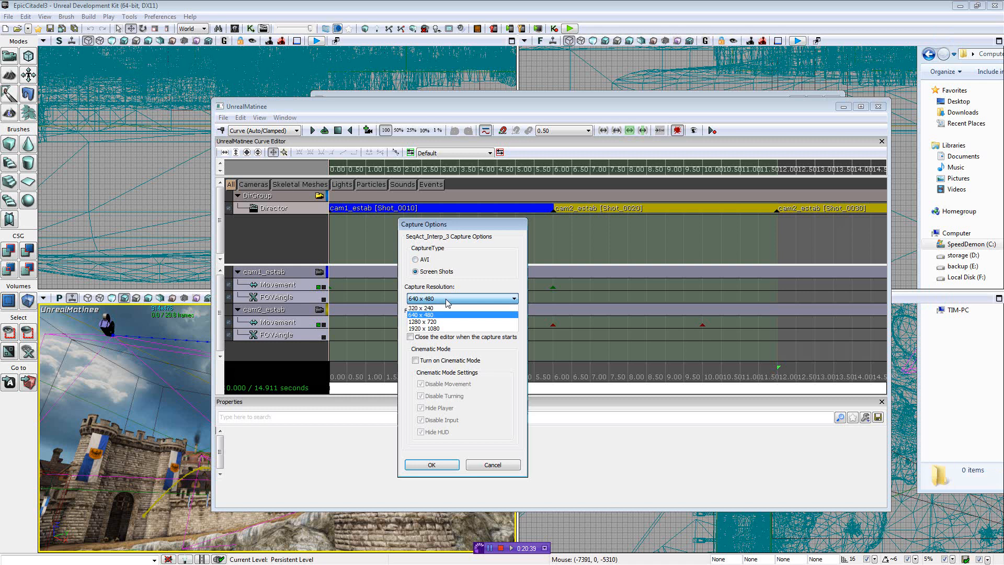
{"action": "left_click", "coordinate": [445, 328]}
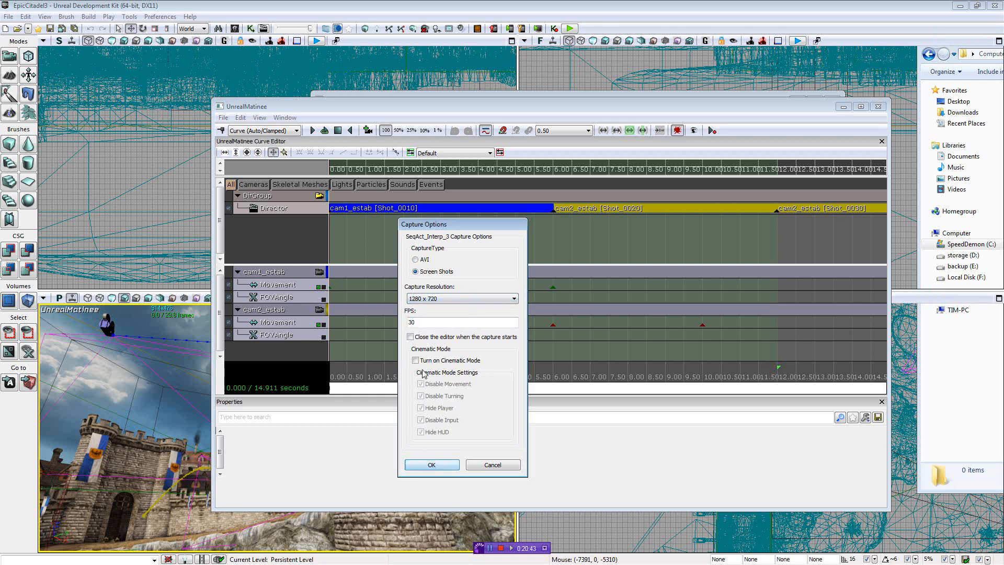
{"action": "left_click", "coordinate": [433, 465]}
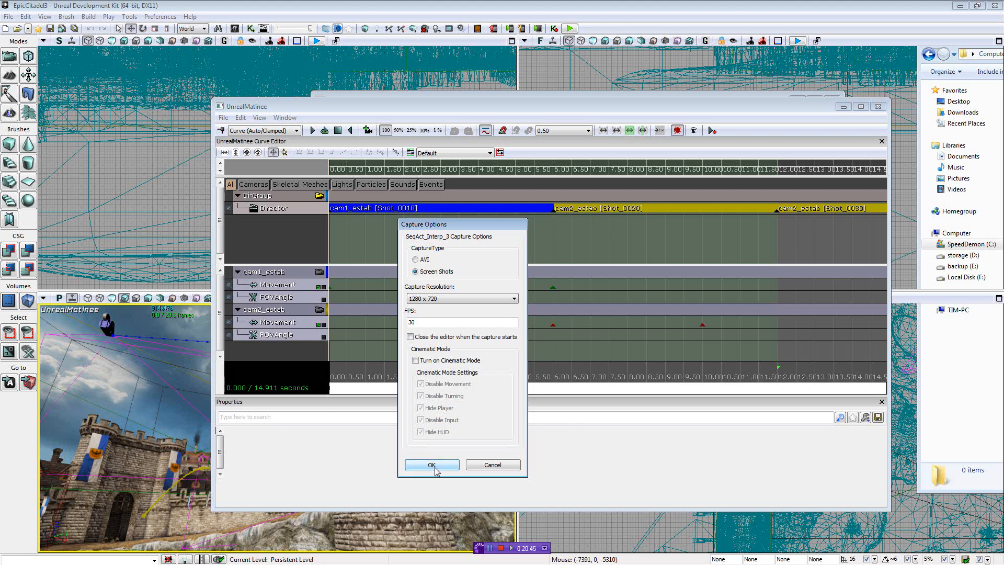
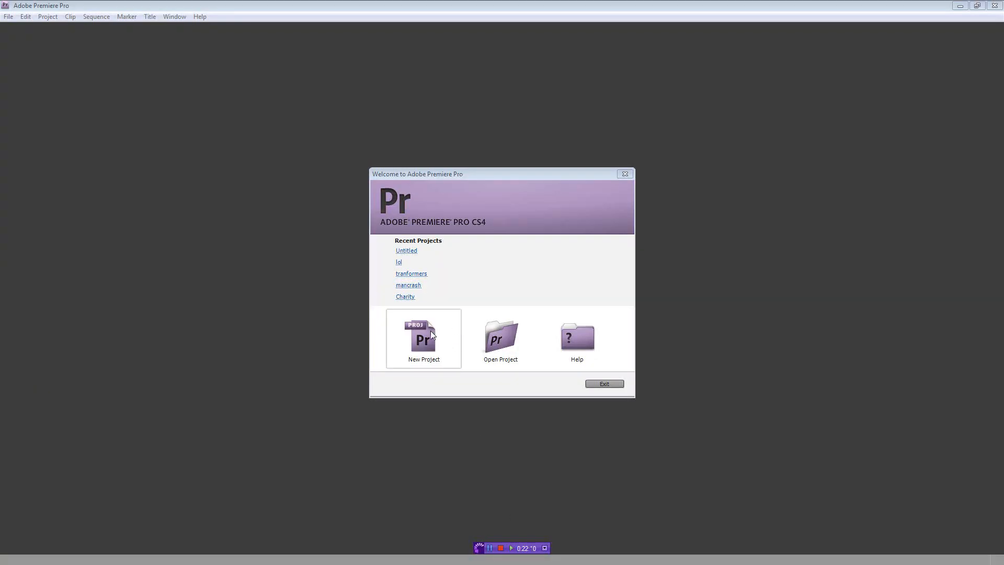
- Switch to Adobe Premiere Pro and create a new project named udk_portfolioVideo
{"action": "left_click", "coordinate": [422, 351]}
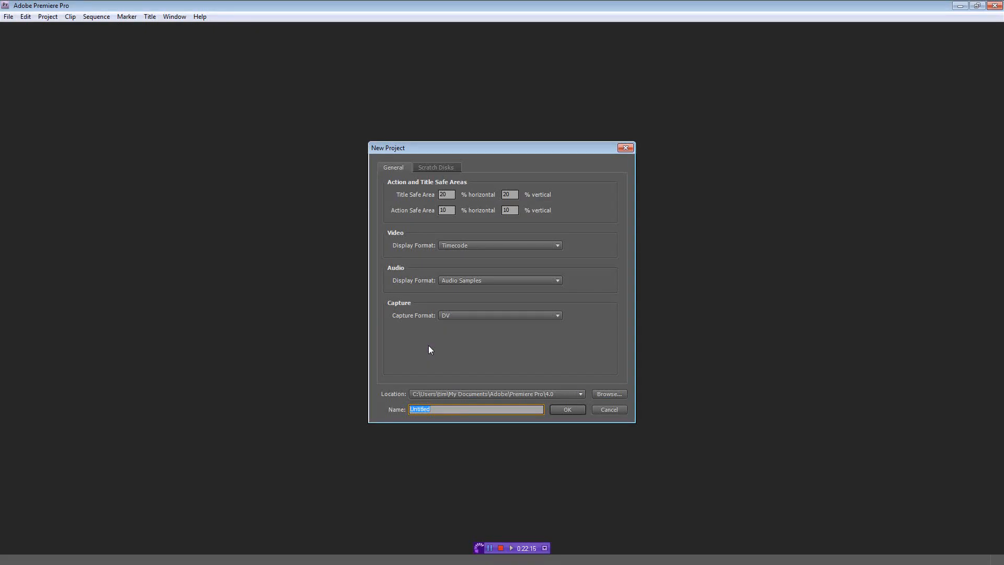
{"action": "type", "text": "udk_portfolioVideo"}
{"action": "left_click", "coordinate": [561, 409]}
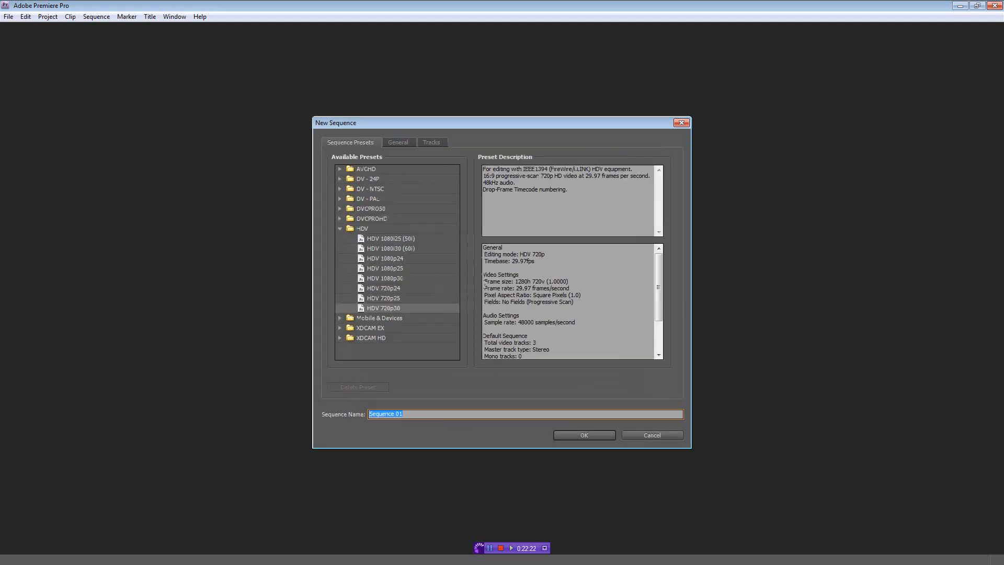
- Create Sequence 01 from the HDV 720p30 preset after checking its editing mode and timebase
{"action": "left_click", "coordinate": [375, 309]}
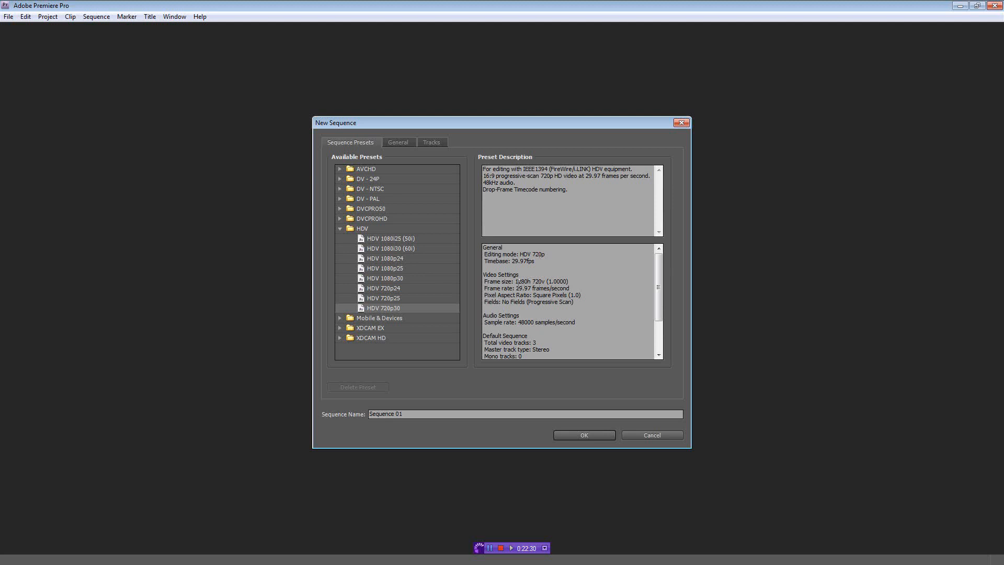
{"action": "left_click_drag", "start_coordinate": [515, 282], "coordinate": [507, 261]}
{"action": "left_click_drag", "start_coordinate": [519, 255], "coordinate": [551, 258]}
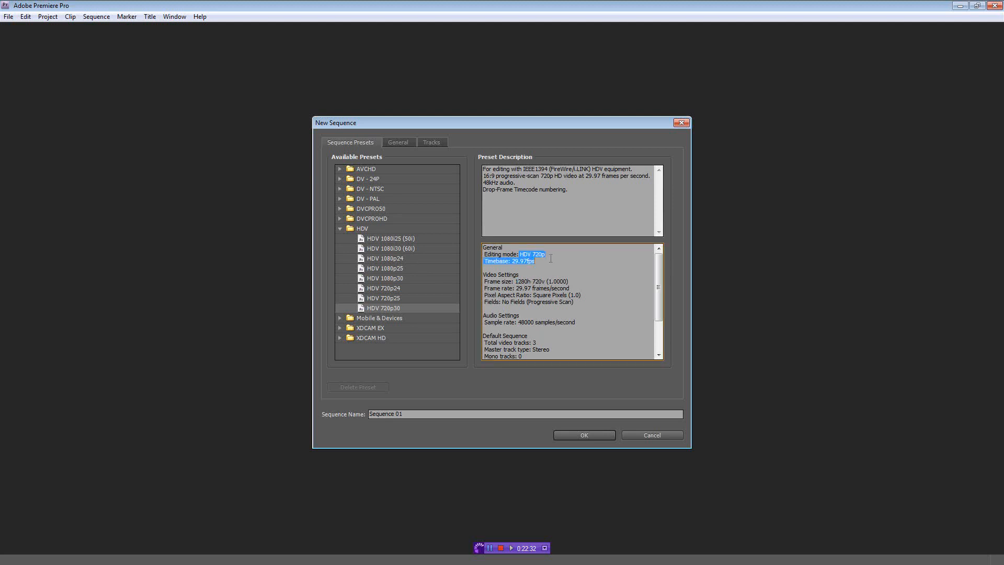
{"action": "left_click", "coordinate": [551, 258]}
{"action": "left_click", "coordinate": [586, 434]}
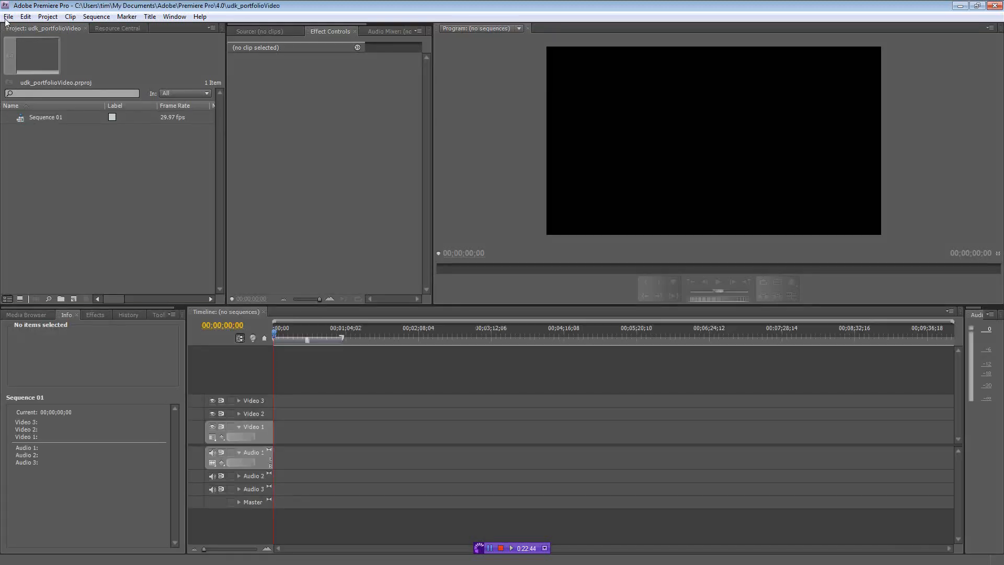
- Import the captured frames from the Win32 folder as numbered stills, starting with MovieFrame00000
{"action": "left_click", "coordinate": [9, 16]}
{"action": "left_click", "coordinate": [82, 209]}
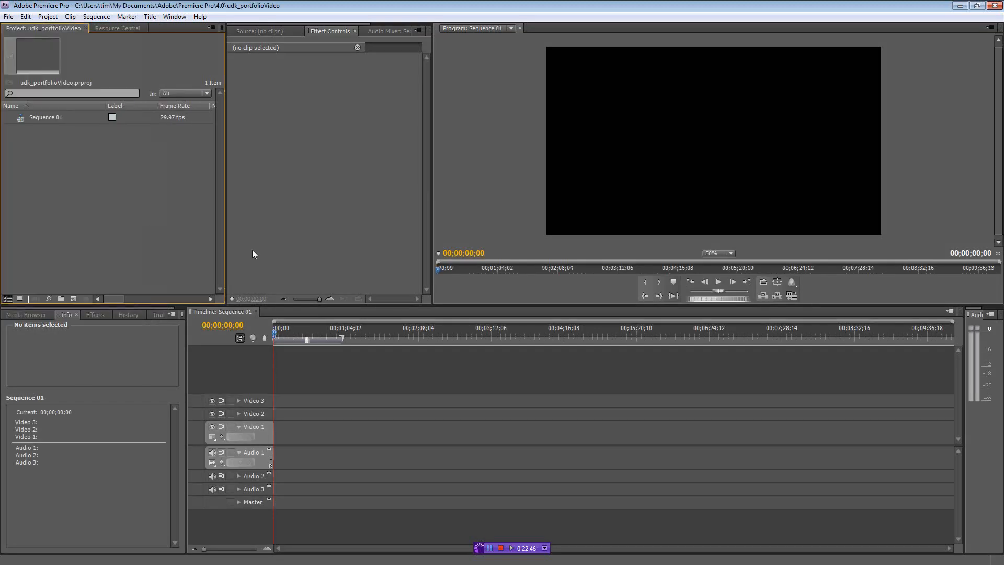
{"action": "left_click", "coordinate": [383, 212]}
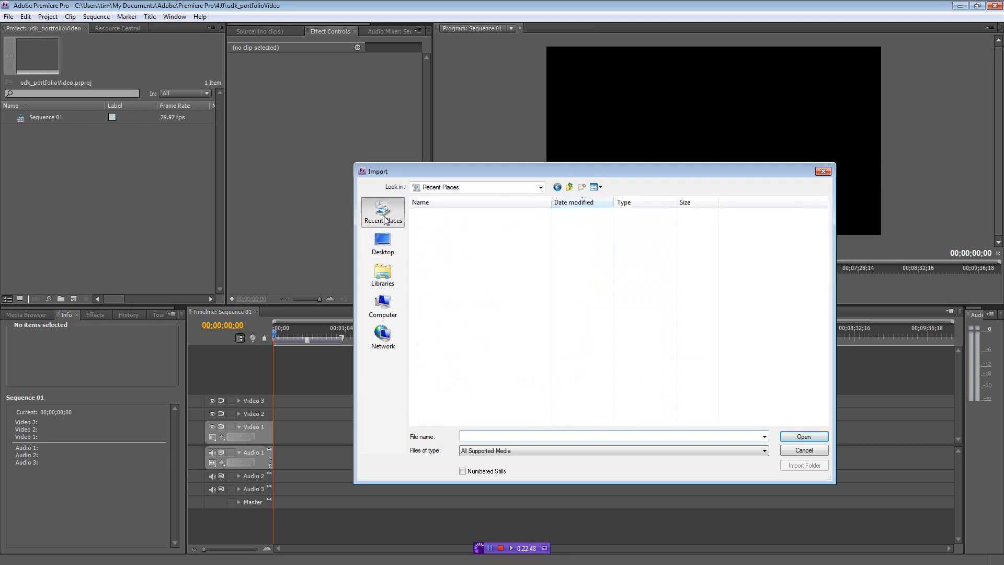
{"action": "double_click", "coordinate": [441, 226]}
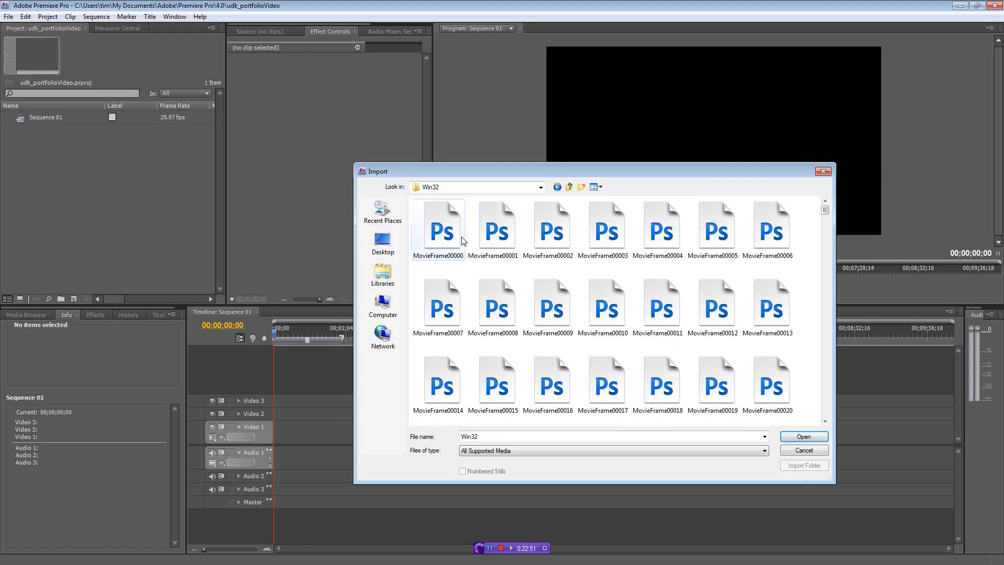
{"action": "left_click", "coordinate": [441, 226]}
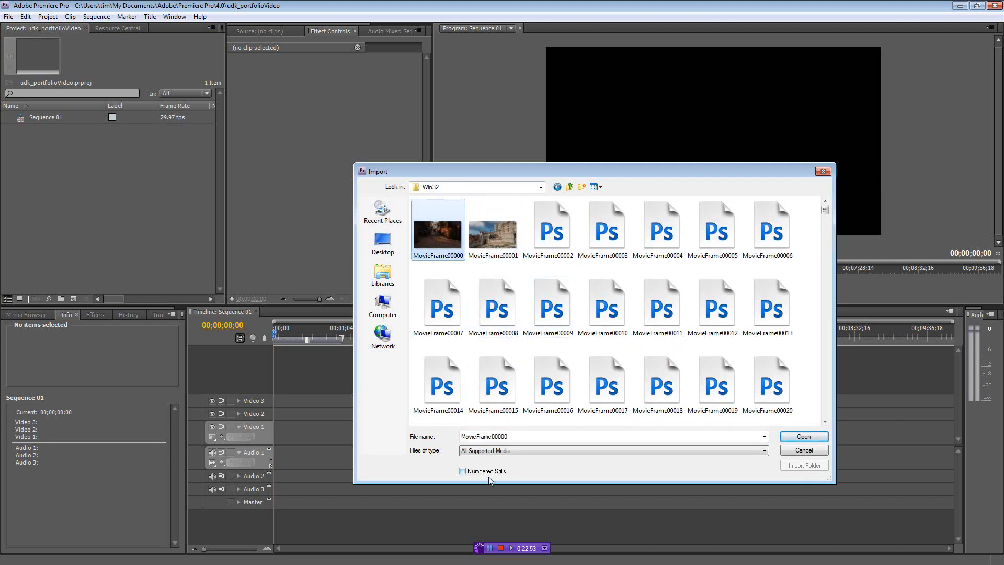
{"action": "left_click", "coordinate": [474, 471]}
{"action": "left_click", "coordinate": [801, 437]}
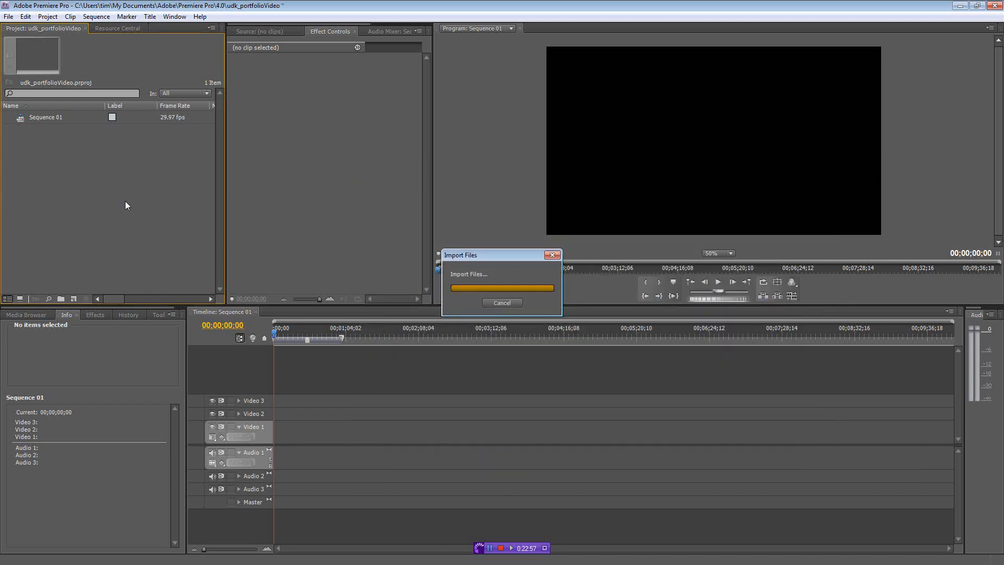
- Place the imported MovieFrame00000.bmp clip at the start of the Video 3 track and scrub through it to its end
{"action": "left_click_drag", "start_coordinate": [21, 133], "coordinate": [275, 400]}
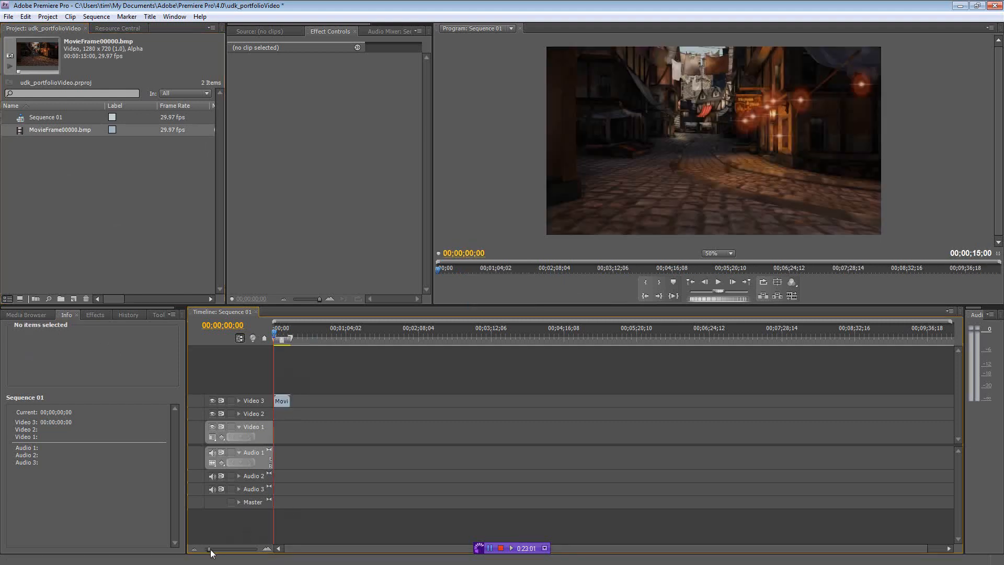
{"action": "left_click_drag", "start_coordinate": [207, 549], "coordinate": [227, 549]}
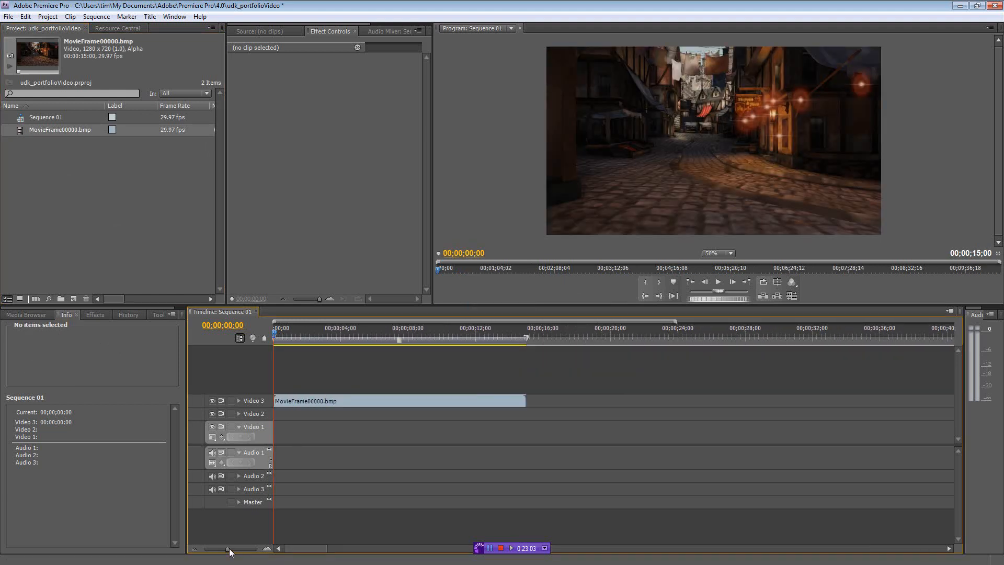
{"action": "left_click_drag", "start_coordinate": [277, 335], "coordinate": [526, 361]}
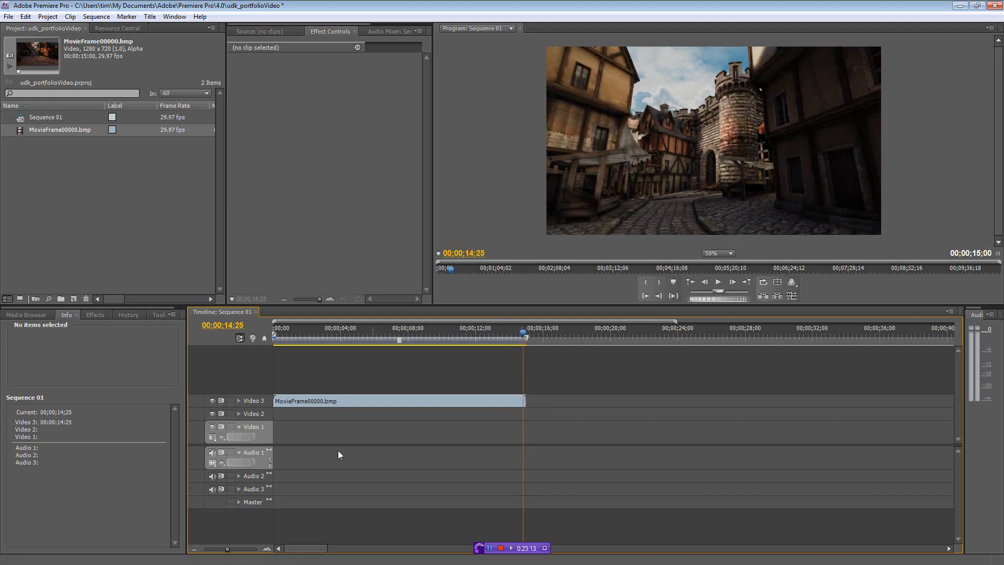
- Split the Video 3 clip with the Razor tool just before its end, at about 00;00;14;27
{"action": "left_click_drag", "start_coordinate": [227, 549], "coordinate": [234, 551]}
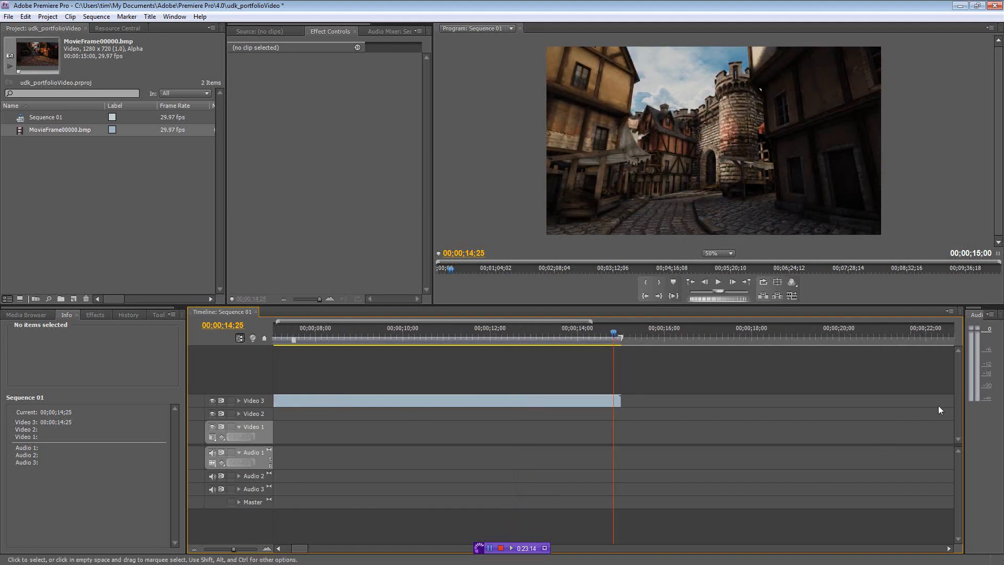
{"action": "left_click", "coordinate": [157, 314]}
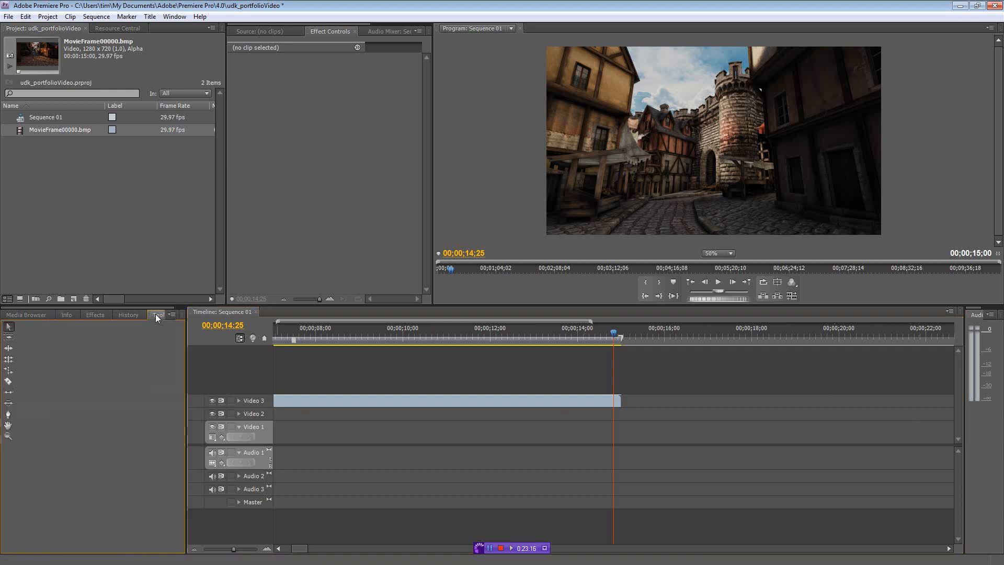
{"action": "left_click", "coordinate": [8, 381]}
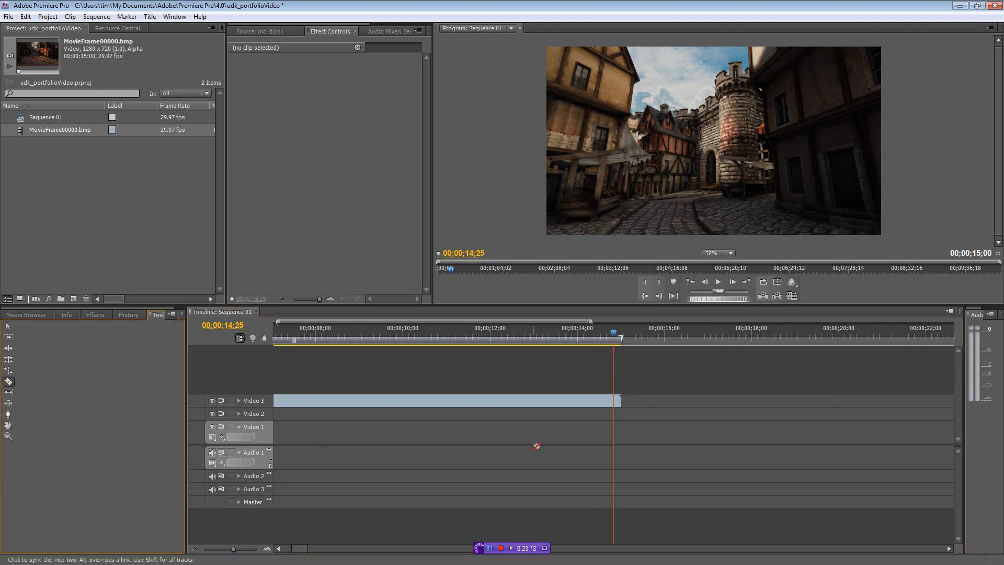
{"action": "left_click", "coordinate": [617, 333]}
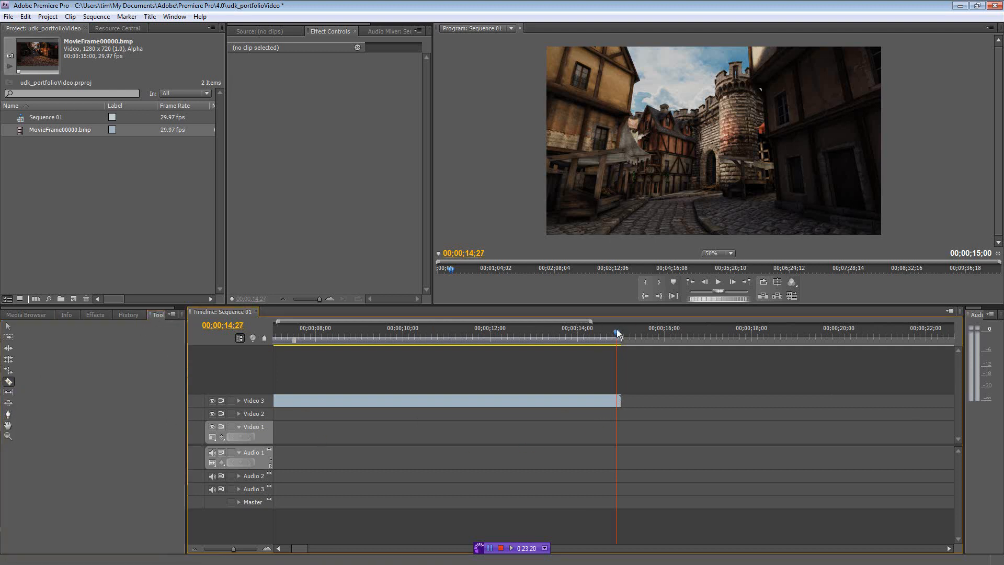
{"action": "left_click", "coordinate": [618, 402]}
- Return the playhead to the start and move the long clip piece from Video 3 down to the start of Video 1
{"action": "left_click_drag", "start_coordinate": [618, 332], "coordinate": [243, 384]}
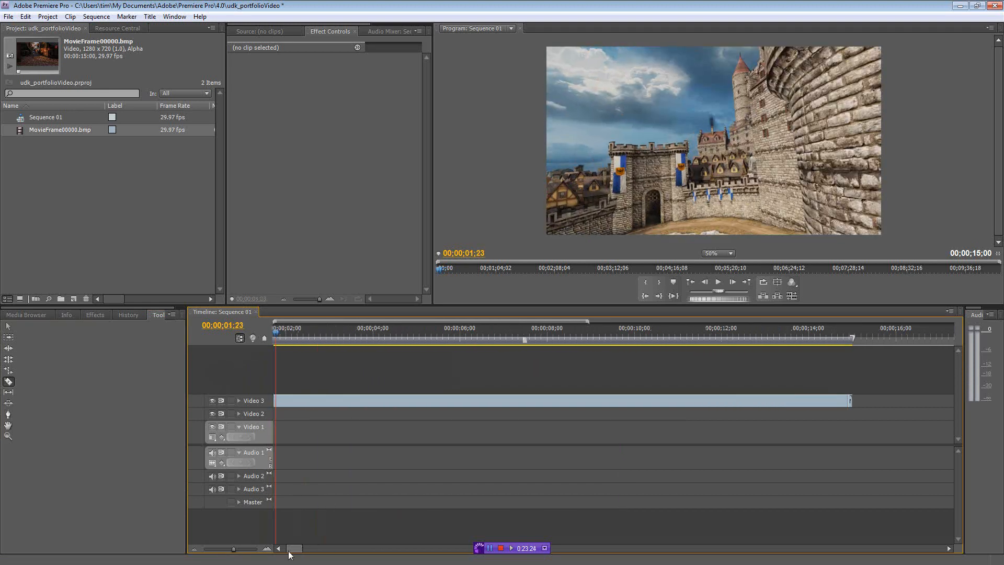
{"action": "left_click_drag", "start_coordinate": [288, 550], "coordinate": [267, 547]}
{"action": "left_click_drag", "start_coordinate": [350, 333], "coordinate": [274, 341]}
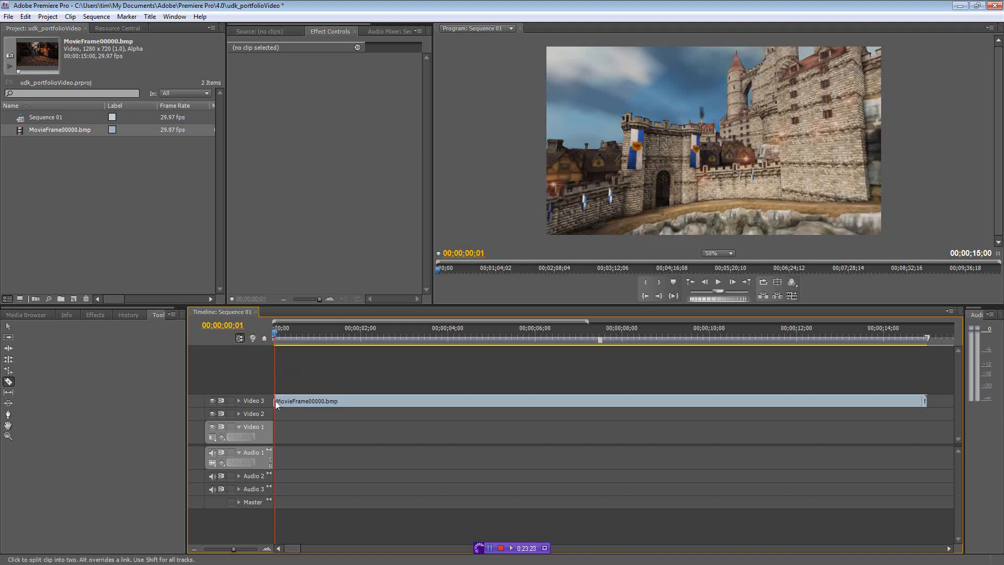
{"action": "left_click", "coordinate": [8, 326]}
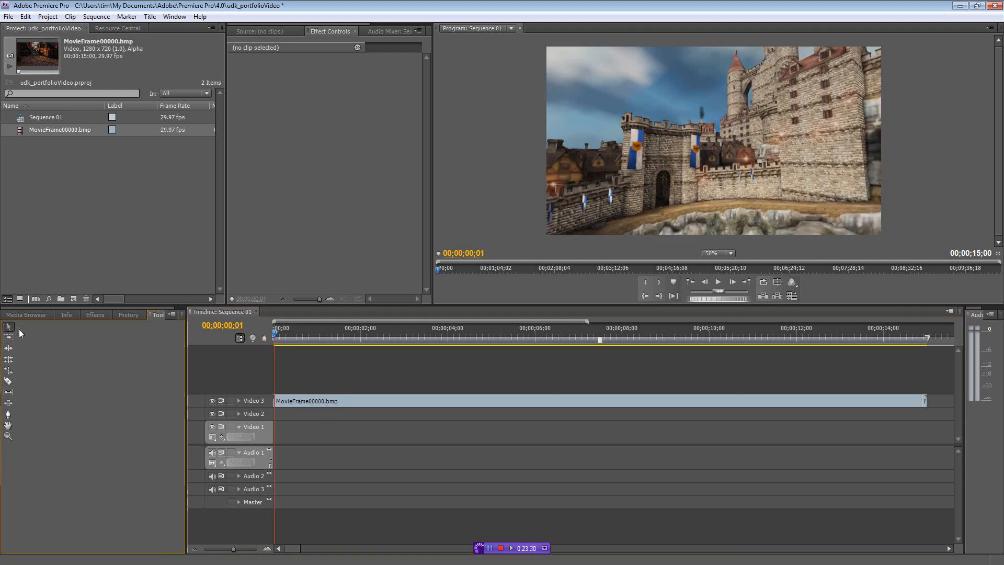
{"action": "left_click", "coordinate": [343, 402]}
{"action": "left_click_drag", "start_coordinate": [366, 425], "coordinate": [356, 440]}
- Delete the short leftover clip piece at the end of the Video 3 track
{"action": "left_click", "coordinate": [569, 412]}
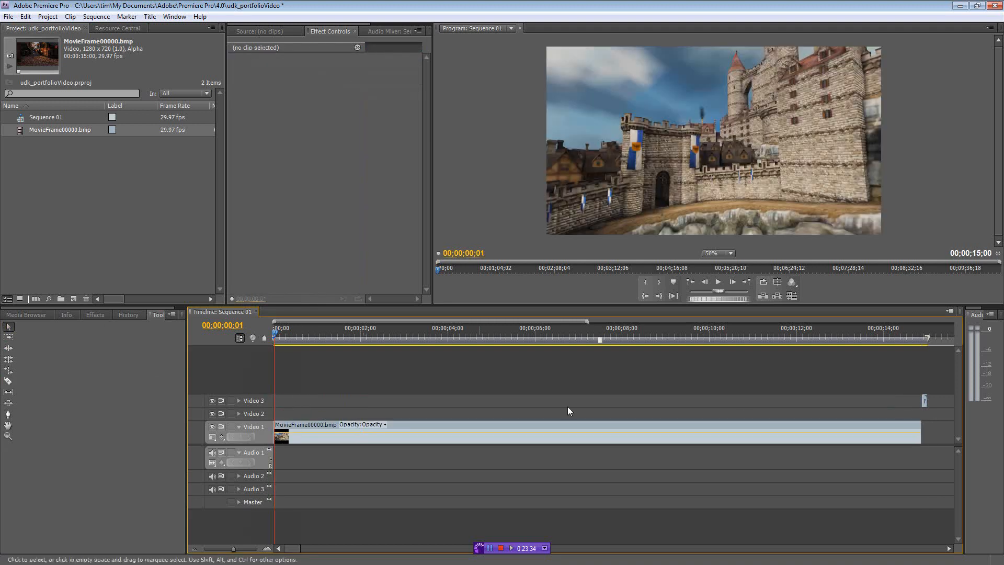
{"action": "left_click_drag", "start_coordinate": [937, 402], "coordinate": [955, 407]}
{"action": "key", "text": "Delete"}
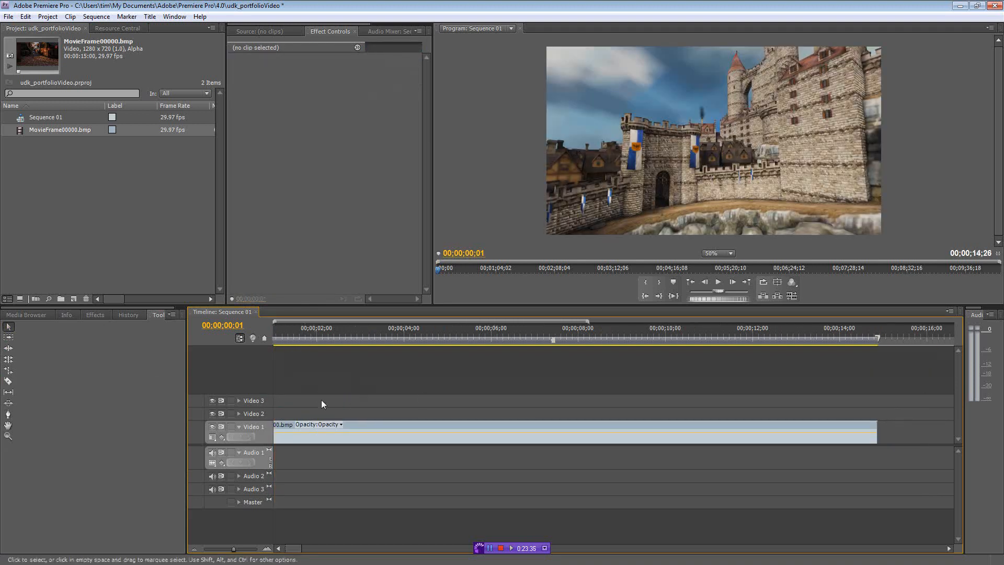
- Scrub the opening frames and split the Video 1 clip at 00;00;00;10 with the Razor tool
{"action": "left_click_drag", "start_coordinate": [293, 549], "coordinate": [268, 545]}
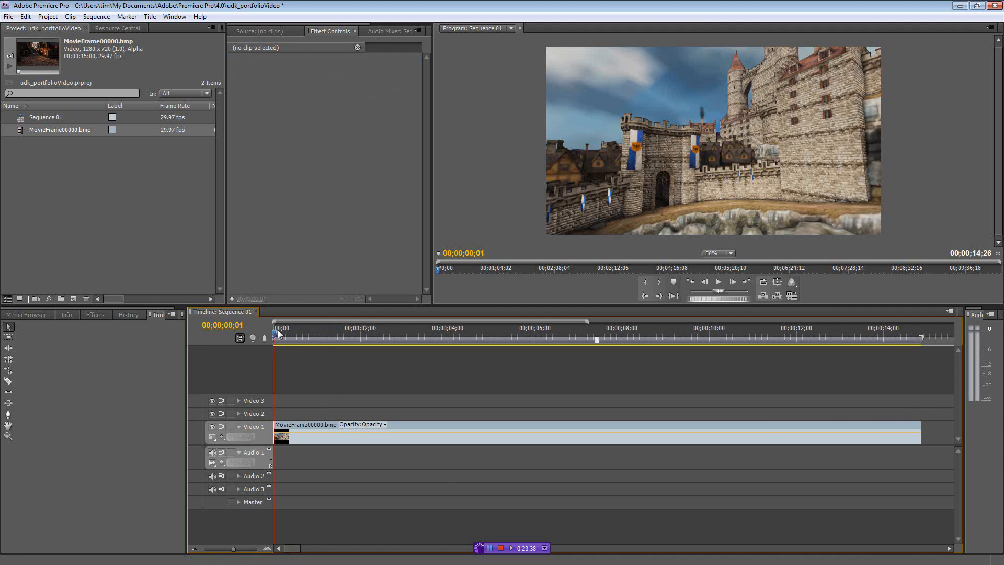
{"action": "left_click_drag", "start_coordinate": [277, 332], "coordinate": [230, 406]}
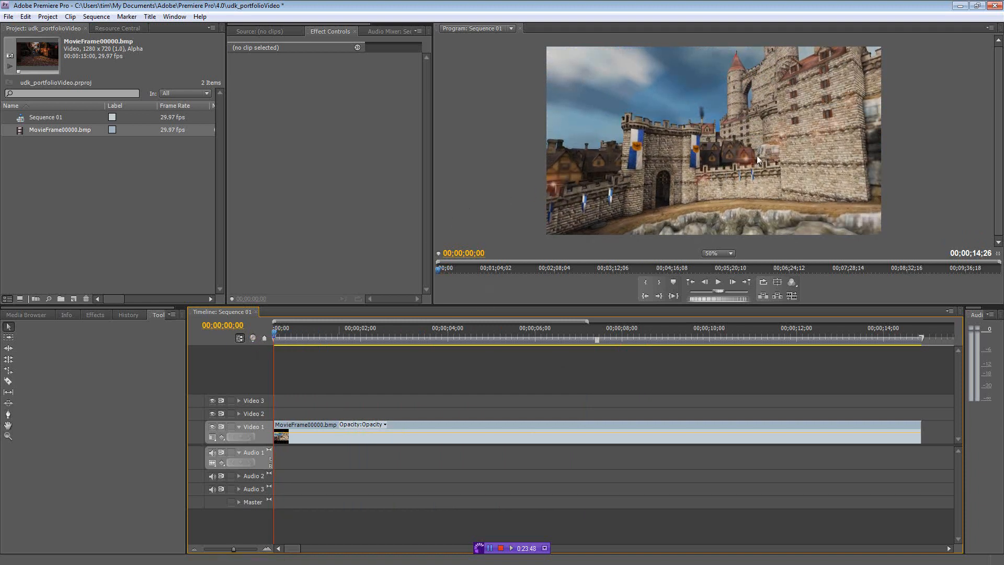
{"action": "mouse_move", "coordinate": [279, 339]}
{"action": "left_mouse_down"}
{"action": "mouse_move", "coordinate": [305, 340]}
{"action": "mouse_move", "coordinate": [287, 343]}
{"action": "left_mouse_up"}
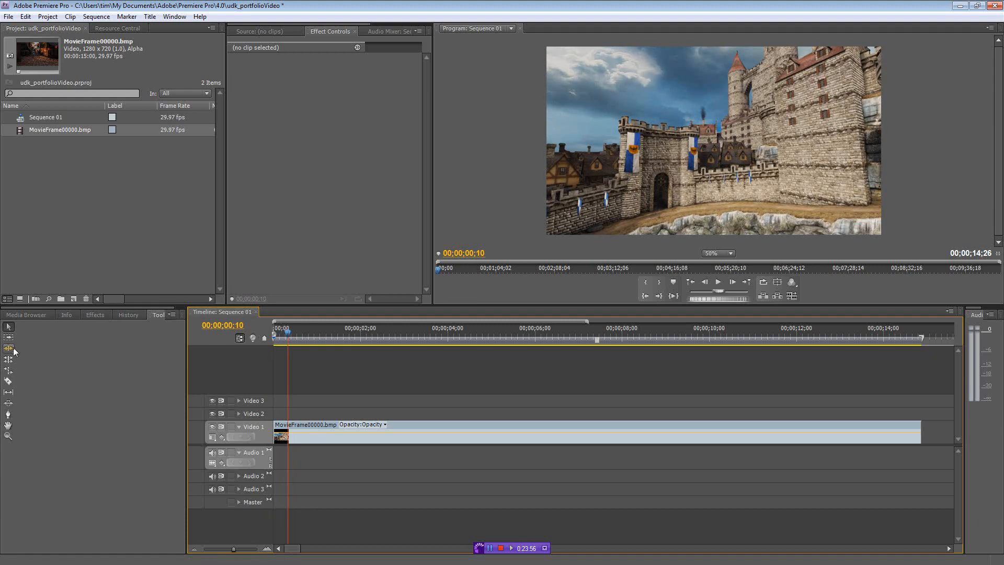
{"action": "left_click", "coordinate": [8, 383]}
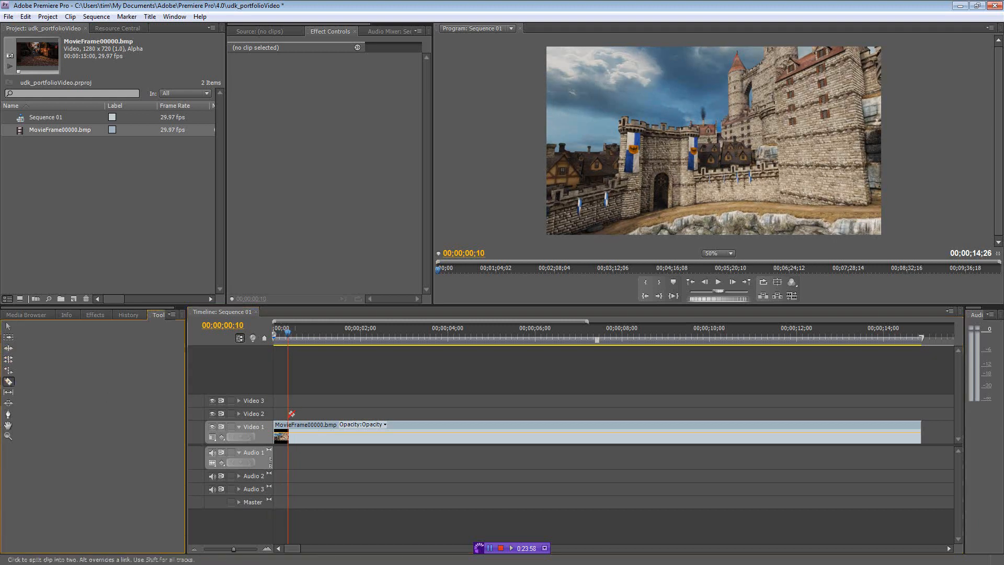
{"action": "left_click", "coordinate": [291, 429]}
{"action": "key", "text": "v"}
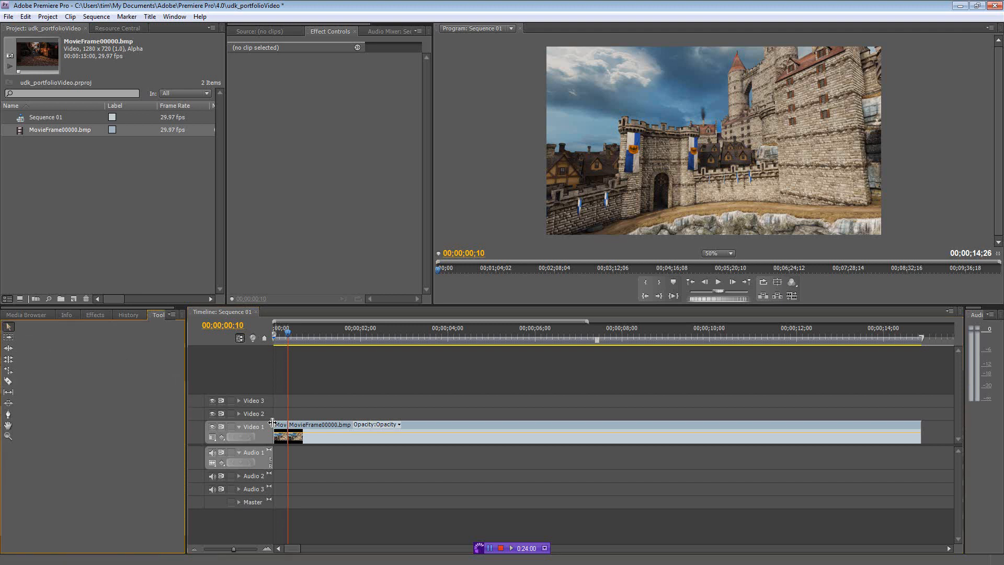
- Delete the short opening piece on Video 1, shift the remaining clip to the sequence start, and scrub back to the beginning
{"action": "left_click", "coordinate": [280, 433]}
{"action": "key", "text": "Delete"}
{"action": "left_click_drag", "start_coordinate": [321, 426], "coordinate": [301, 428]}
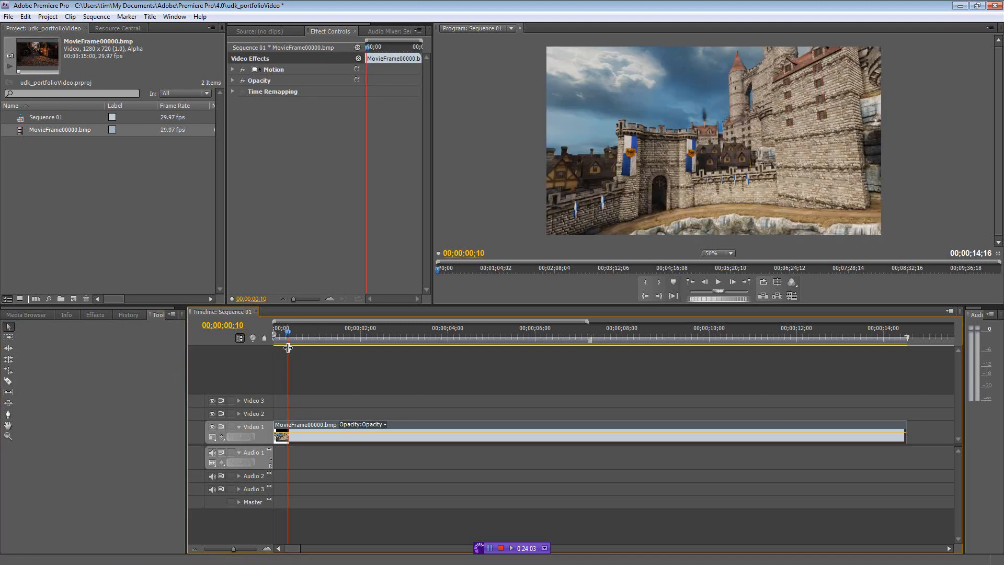
{"action": "left_click_drag", "start_coordinate": [288, 336], "coordinate": [276, 441]}
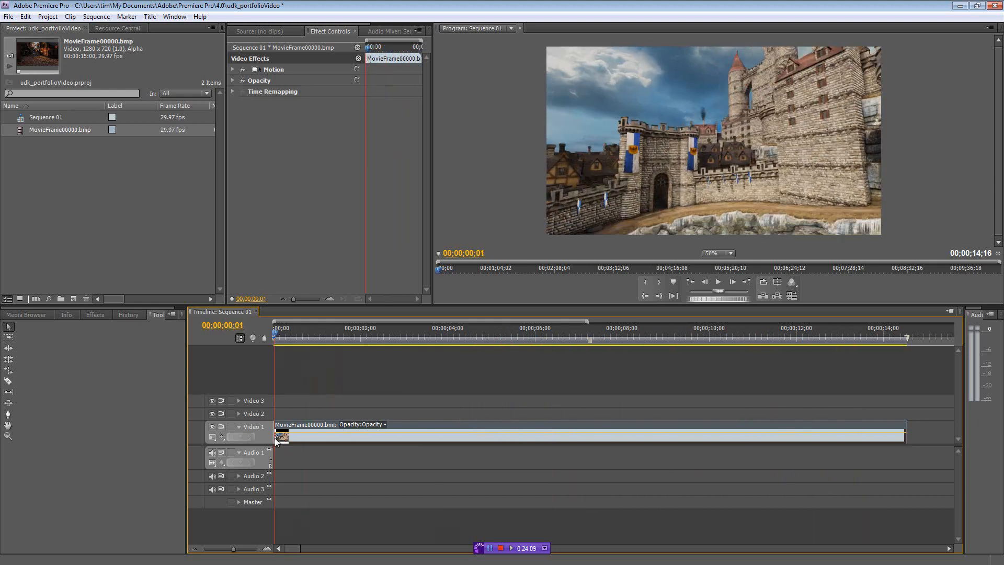
- Create a new 1280 x 720 title named Title 01 with the 29.97fps Drop-Frame timebase and square pixels
{"action": "left_click", "coordinate": [31, 17]}
{"action": "left_click", "coordinate": [9, 17]}
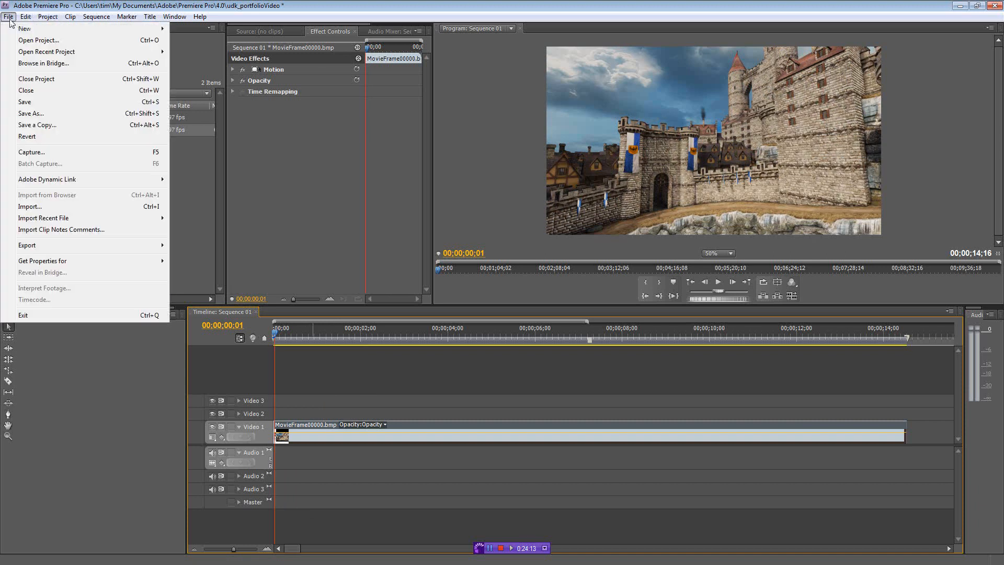
{"action": "mouse_move", "coordinate": [25, 28]}
{"action": "left_click", "coordinate": [219, 73]}
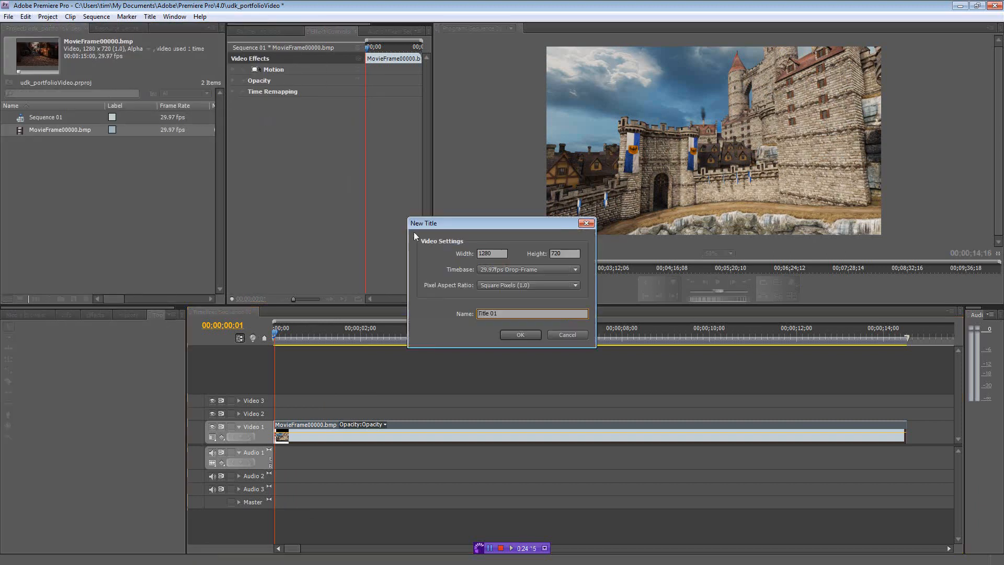
{"action": "left_click", "coordinate": [524, 335]}
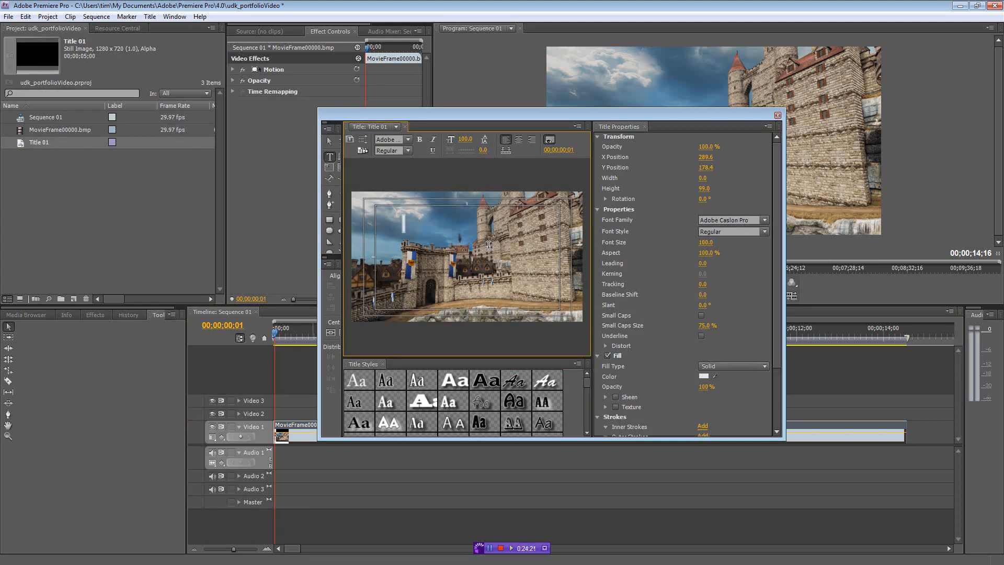
- Enter the title text "produced in UDK" and, after a blank line, "30,000 triangles"
{"action": "type", "text": "produced"}
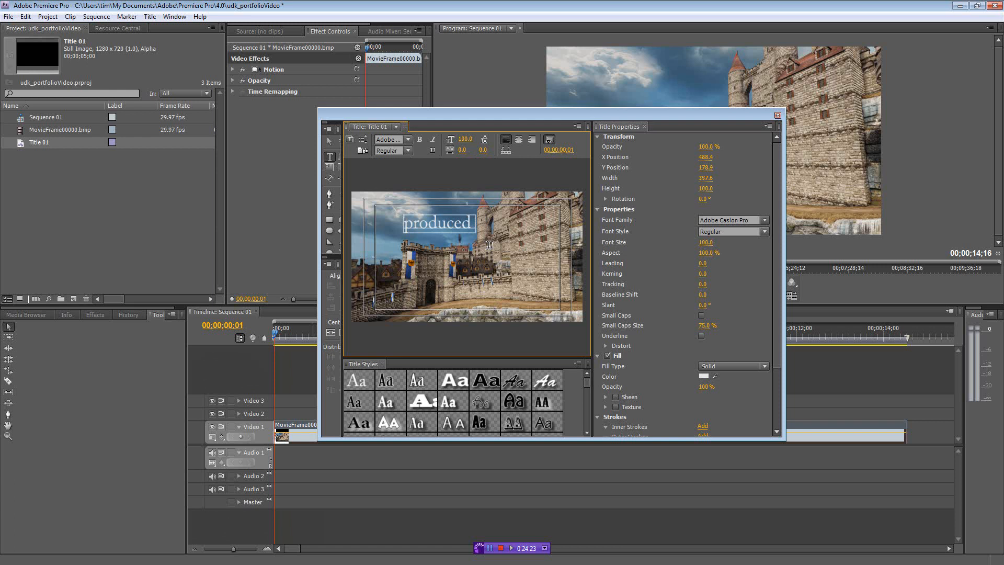
{"action": "type", "text": " in UDK"}
{"action": "key", "text": "Return"}
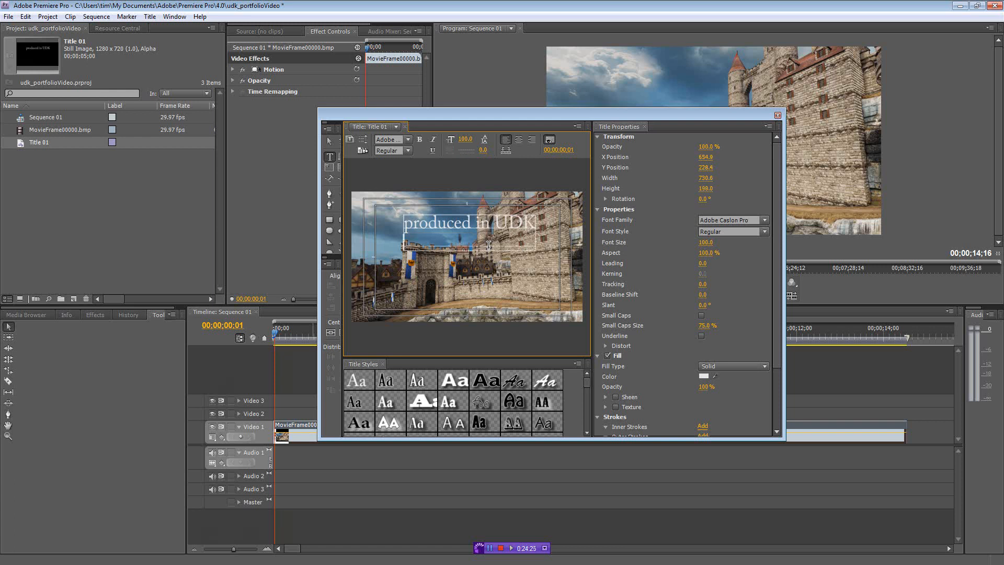
{"action": "key", "text": "Return"}
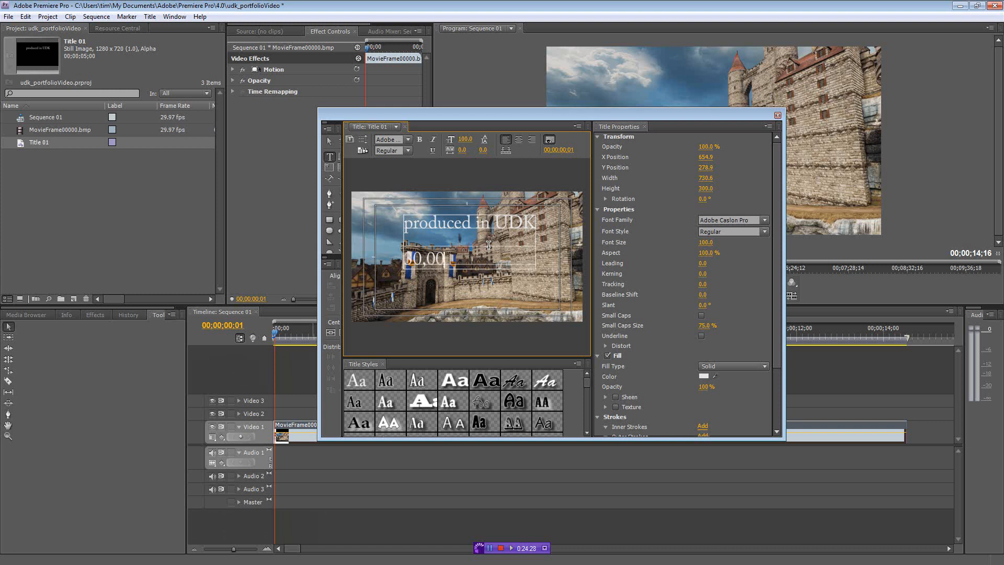
{"action": "type", "text": "50,000 triangles"}
- Try Arial Rounded MT Bold on the whole title text and settle on the Gisha font
{"action": "left_click_drag", "start_coordinate": [528, 264], "coordinate": [403, 222]}
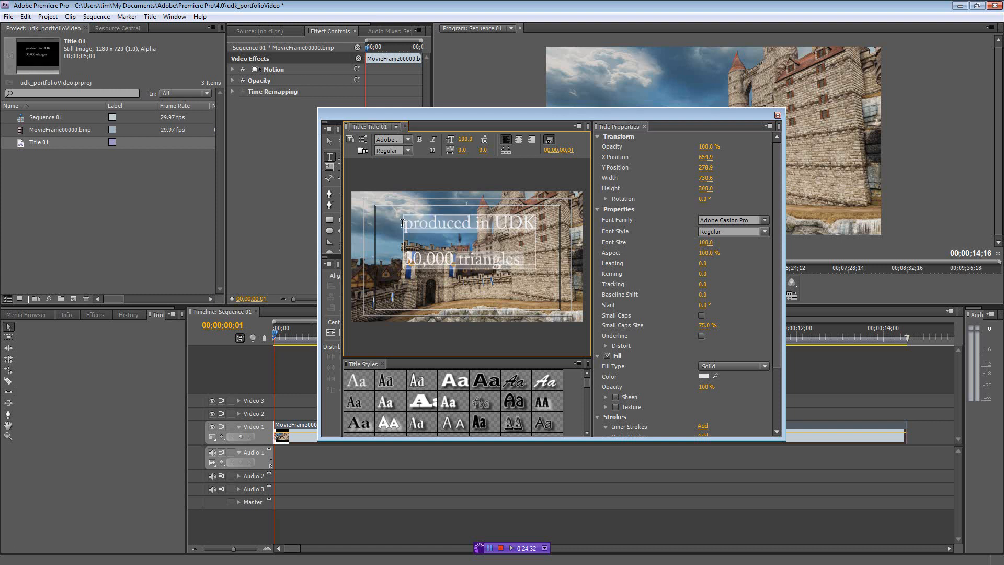
{"action": "left_click", "coordinate": [763, 220]}
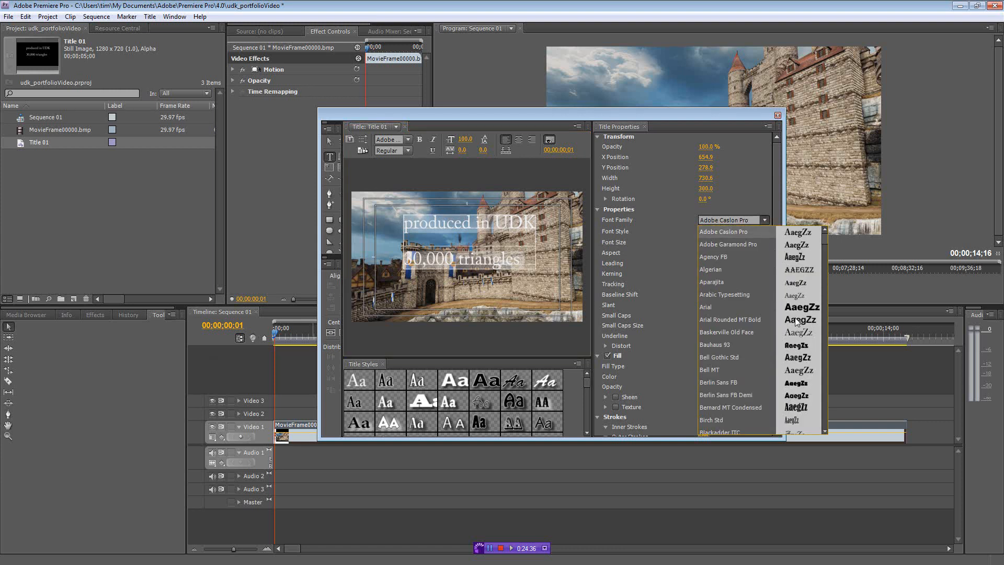
{"action": "left_click", "coordinate": [752, 319]}
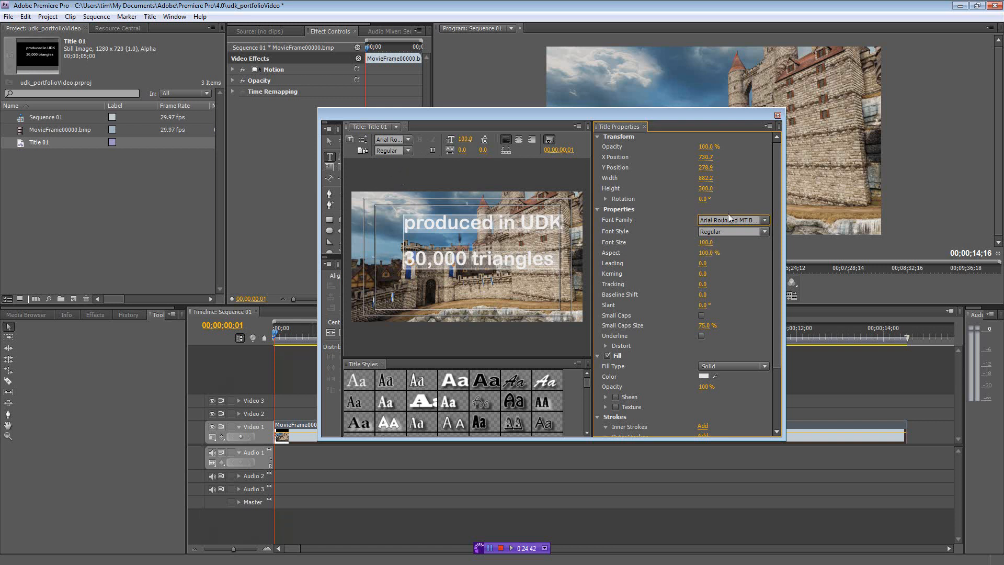
{"action": "left_click", "coordinate": [765, 220]}
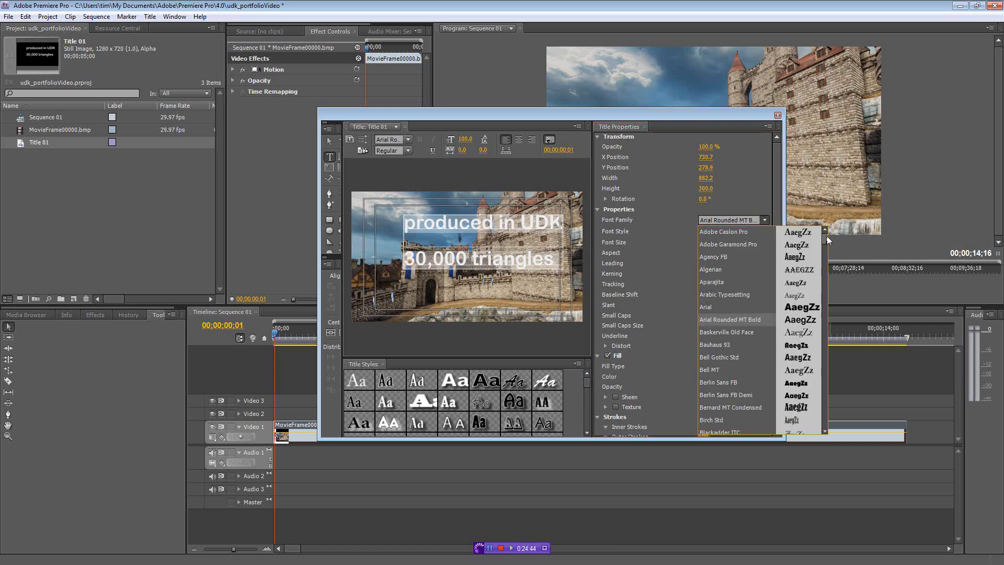
{"action": "left_click", "coordinate": [825, 431]}
{"action": "left_click", "coordinate": [825, 372]}
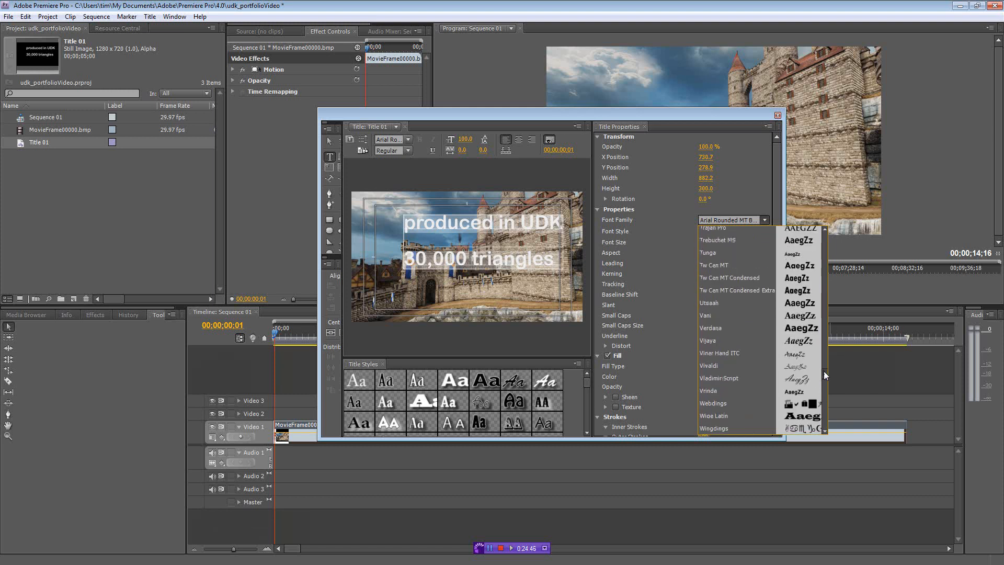
{"action": "left_click_drag", "start_coordinate": [824, 372], "coordinate": [826, 401]}
{"action": "scroll", "coordinate": [821, 380], "scroll_direction": "down", "scroll_amount": 1}
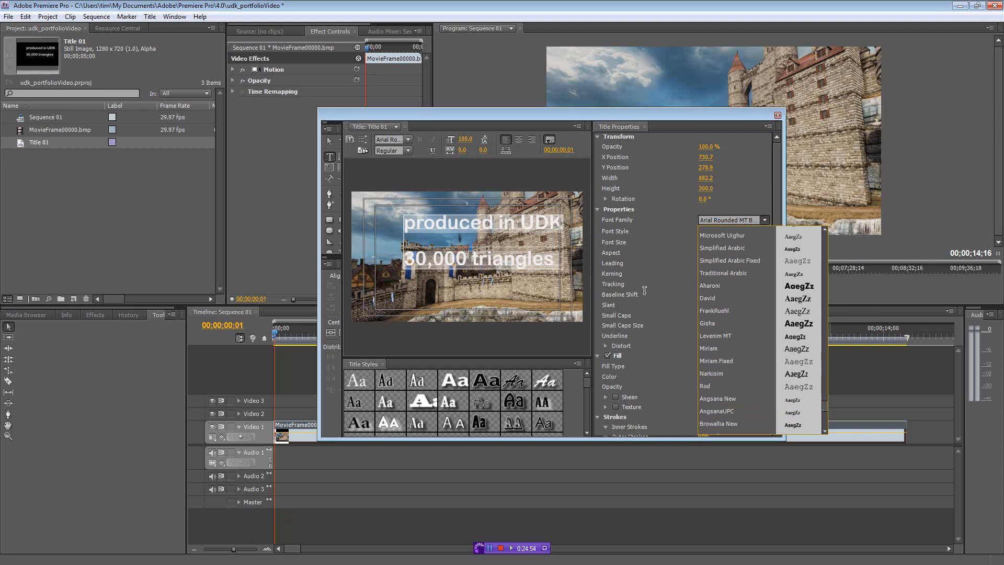
{"action": "left_click", "coordinate": [707, 323]}
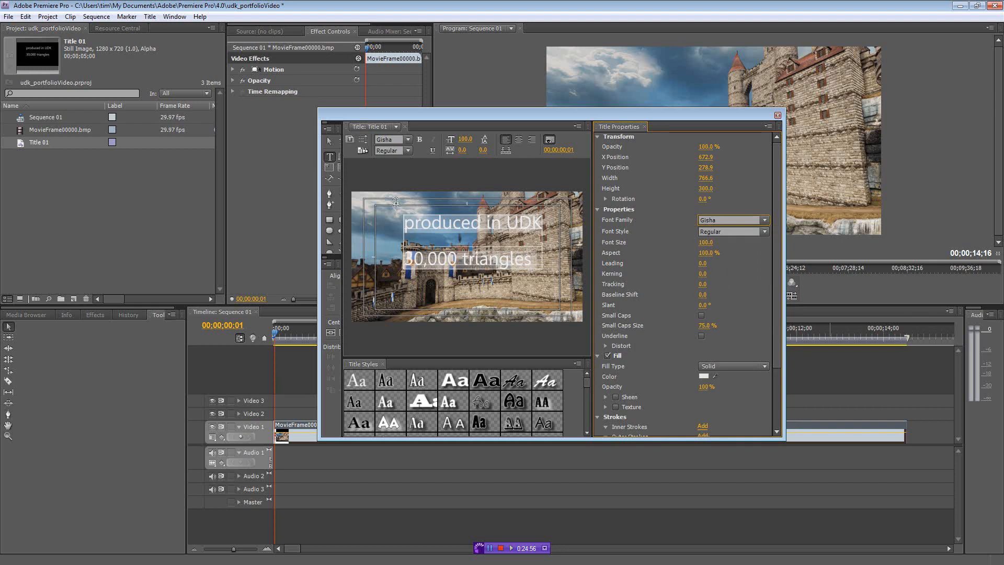
- Move the text block toward the frame's upper-left corner and reduce its font size to 49
{"action": "left_click", "coordinate": [330, 142]}
{"action": "left_click_drag", "start_coordinate": [471, 240], "coordinate": [422, 225]}
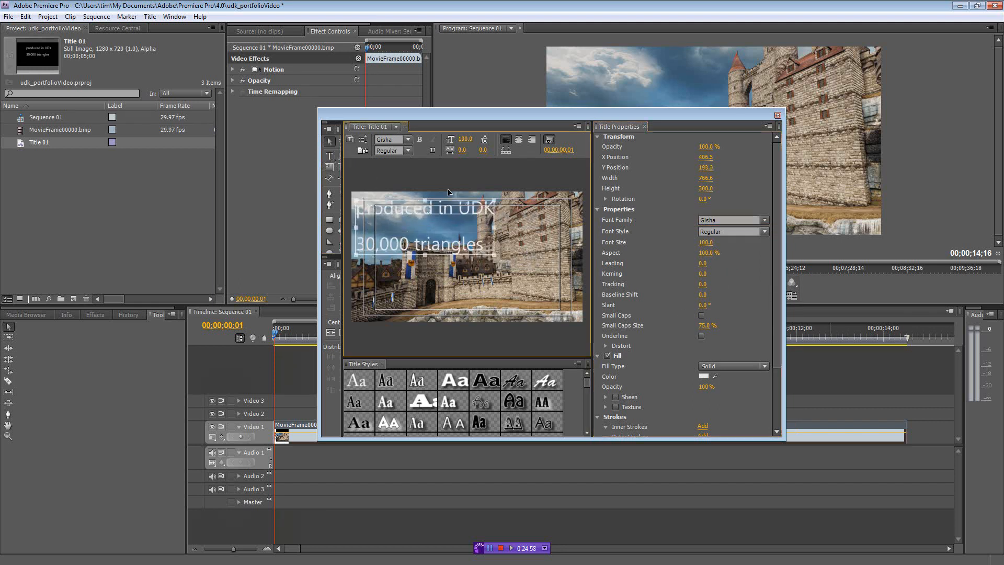
{"action": "left_click_drag", "start_coordinate": [466, 146], "coordinate": [426, 143]}
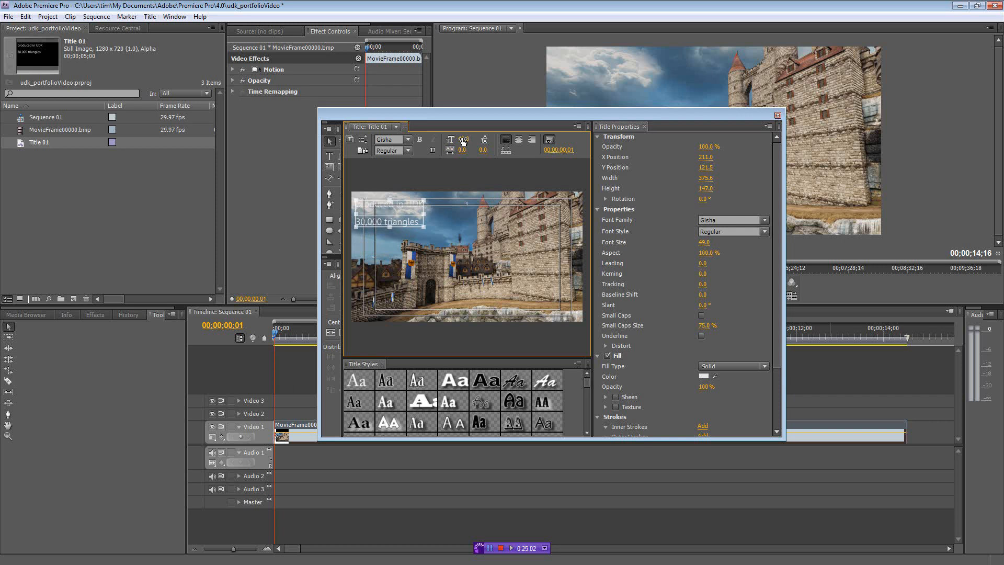
- Center-align the title lines, place the text block near the middle of the frame, and close the title editor
{"action": "left_click_drag", "start_coordinate": [405, 210], "coordinate": [447, 251]}
{"action": "double_click", "coordinate": [507, 268]}
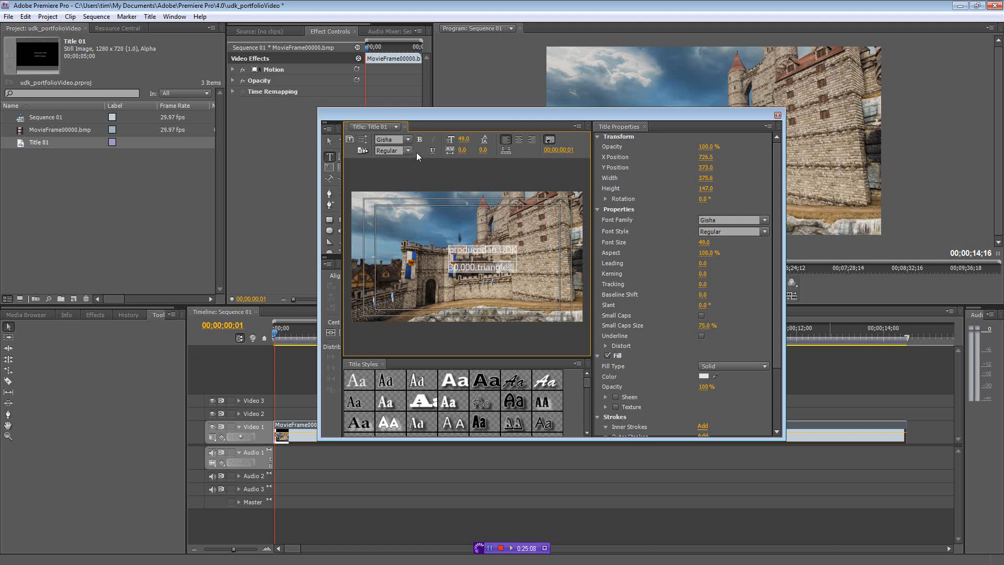
{"action": "left_click", "coordinate": [519, 140]}
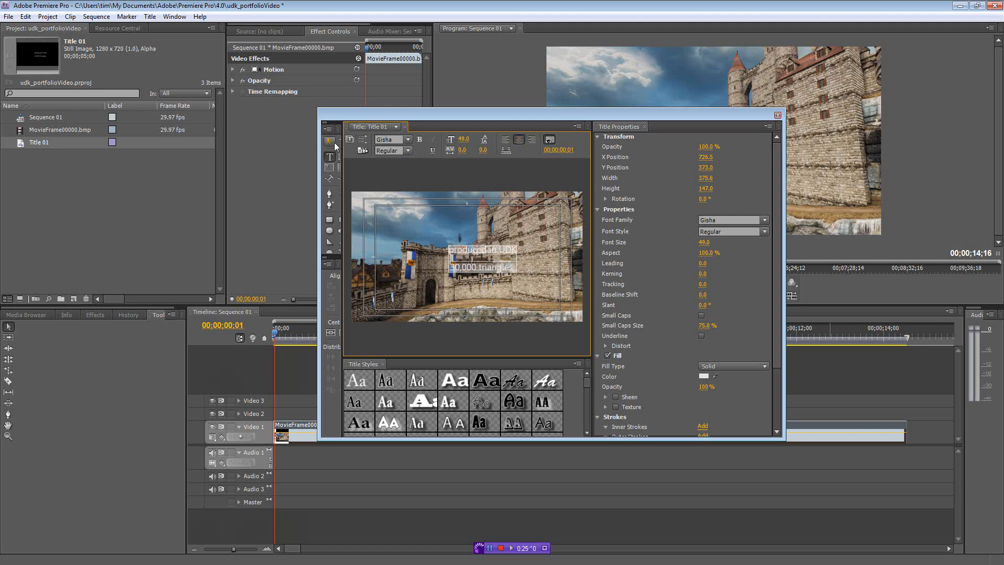
{"action": "left_click", "coordinate": [329, 142]}
{"action": "left_click_drag", "start_coordinate": [504, 255], "coordinate": [489, 257]}
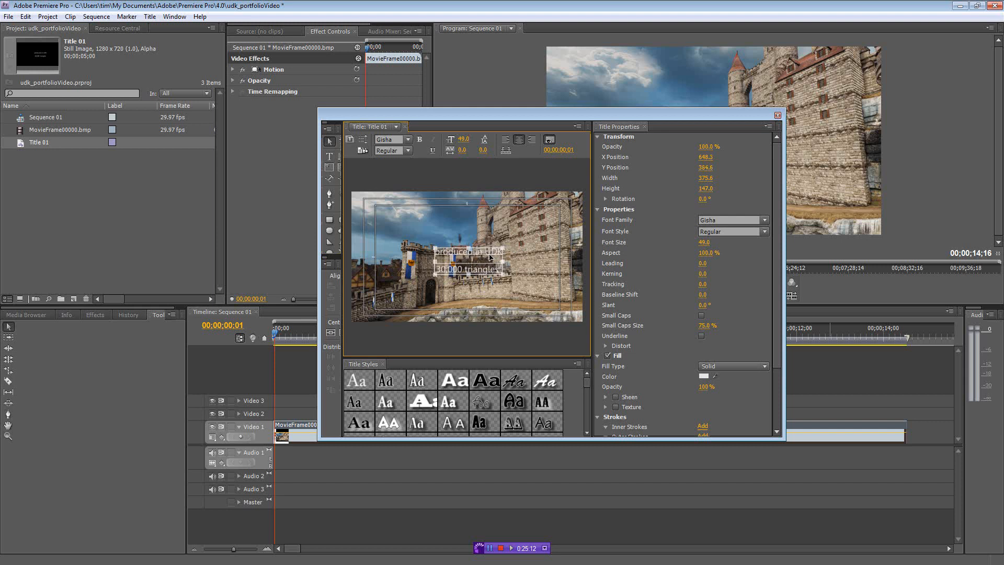
{"action": "left_click", "coordinate": [778, 115]}
- Shift the movie clip later on Video 1 and place Title 01 at the start of Video 2
{"action": "left_click_drag", "start_coordinate": [296, 425], "coordinate": [356, 430]}
{"action": "left_click_drag", "start_coordinate": [271, 350], "coordinate": [278, 413]}
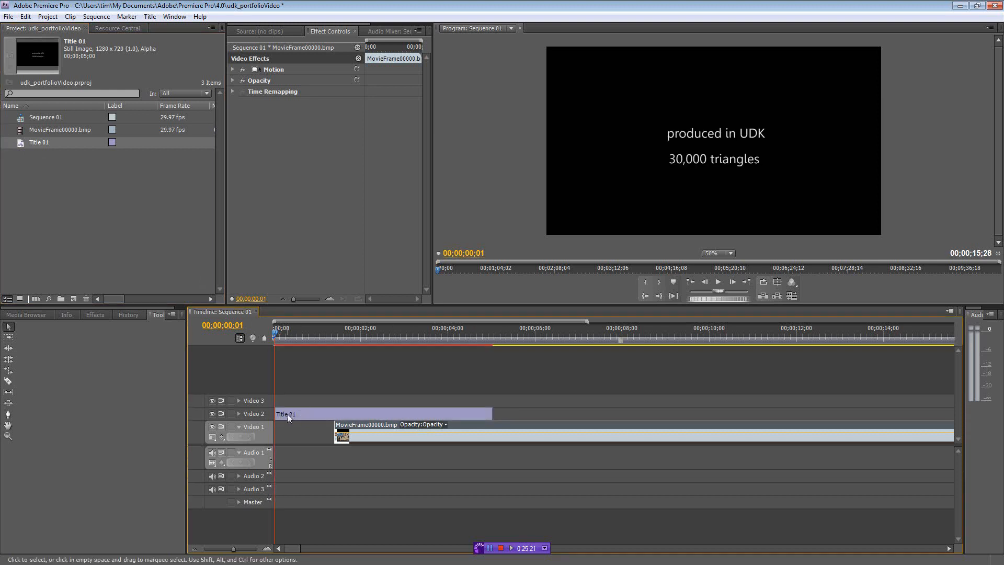
{"action": "left_click_drag", "start_coordinate": [272, 330], "coordinate": [294, 331]}
{"action": "left_click_drag", "start_coordinate": [312, 412], "coordinate": [277, 340]}
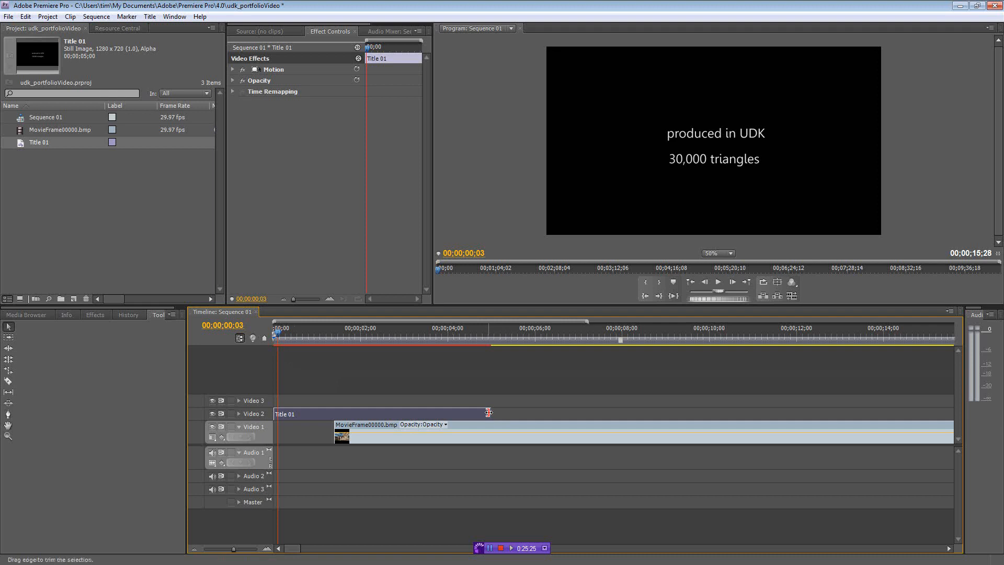
- Trim Title 01 to just under two seconds and align the movie clip's start with the title's end
{"action": "left_click_drag", "start_coordinate": [489, 412], "coordinate": [330, 424]}
{"action": "left_click", "coordinate": [717, 282]}
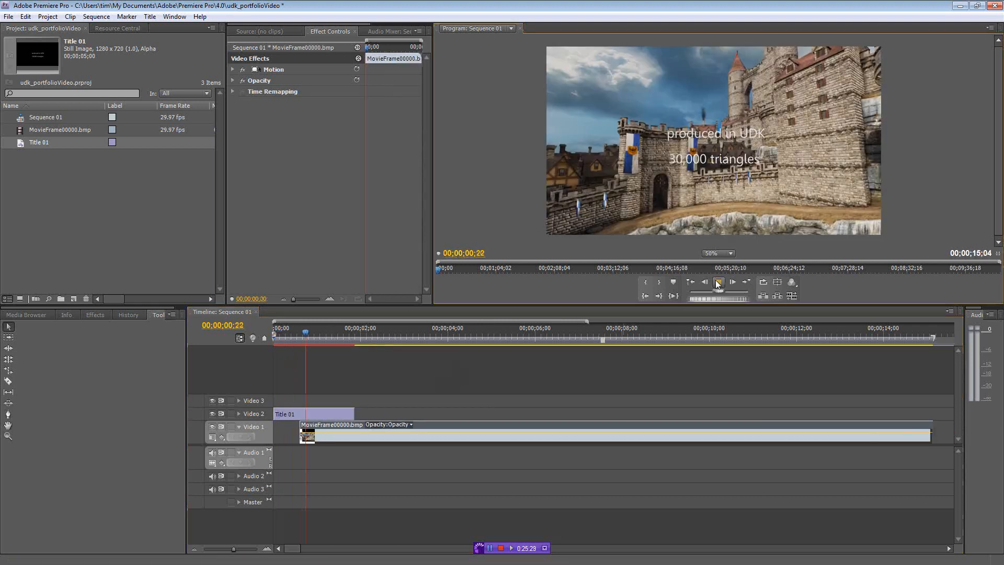
{"action": "left_click", "coordinate": [717, 281]}
{"action": "left_click_drag", "start_coordinate": [332, 425], "coordinate": [382, 425]}
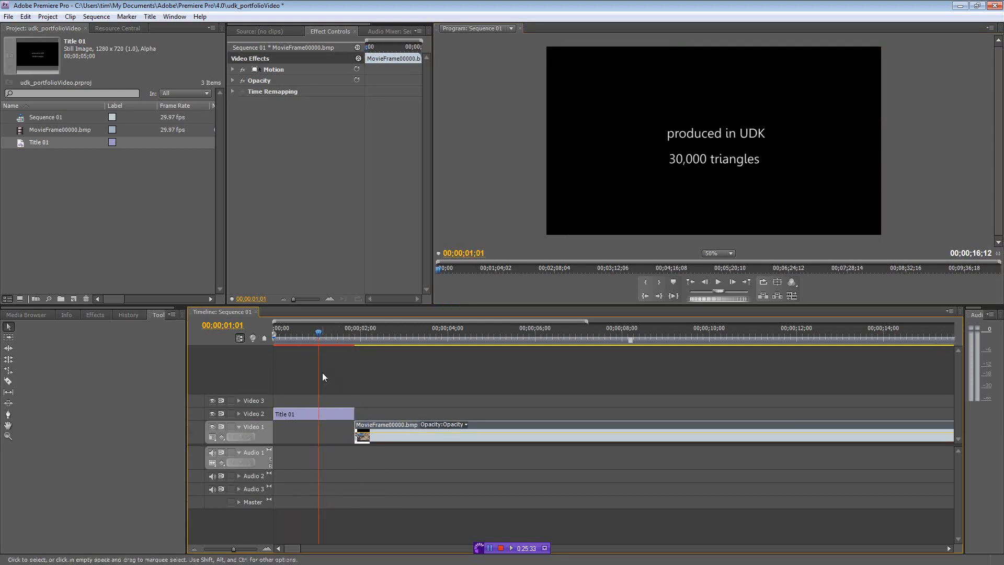
{"action": "left_click", "coordinate": [724, 282]}
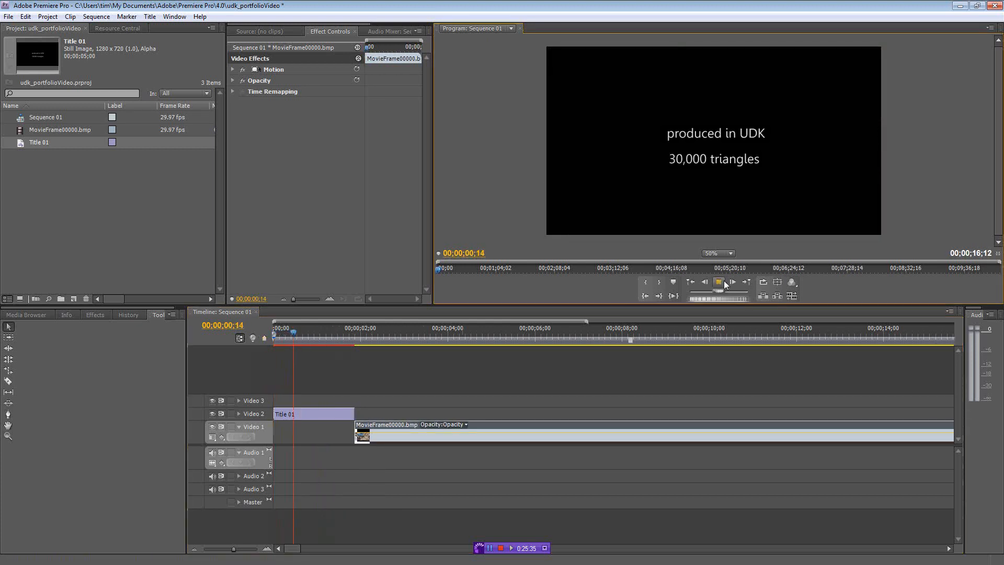
{"action": "left_click", "coordinate": [724, 282]}
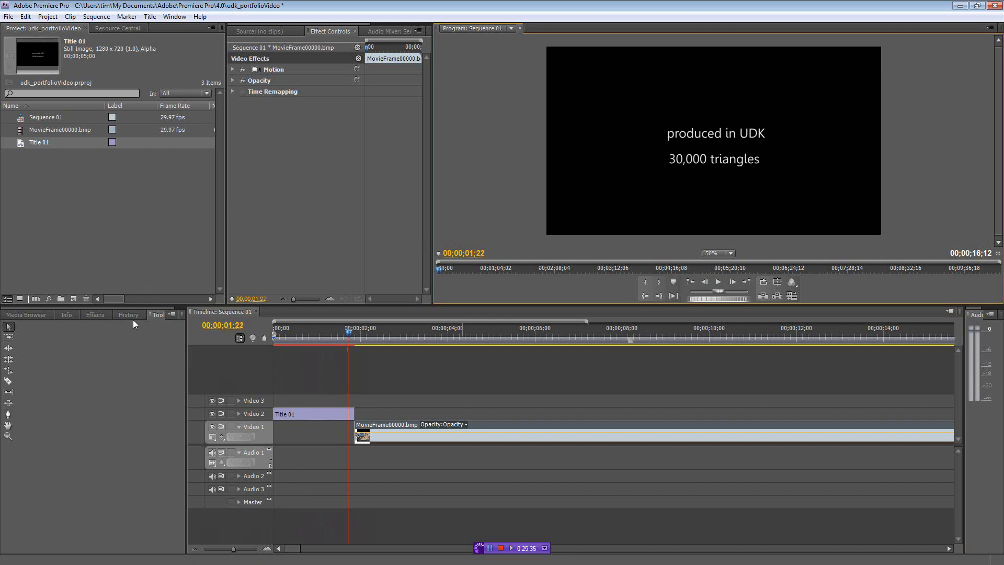
- Apply the Additive Dissolve video transition to both the start and the end of Title 01
{"action": "left_click", "coordinate": [95, 315]}
{"action": "left_click", "coordinate": [6, 371]}
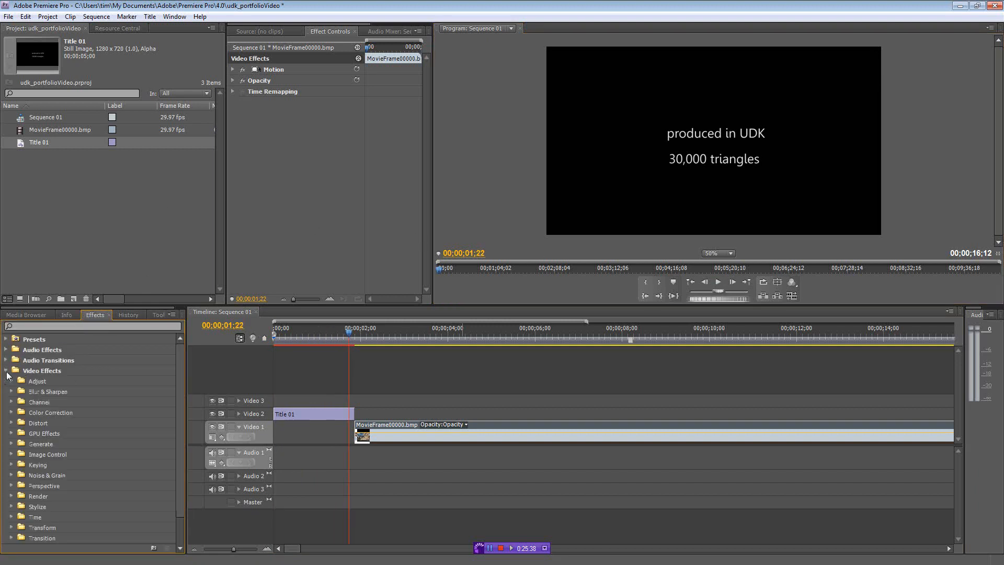
{"action": "left_click", "coordinate": [6, 371]}
{"action": "left_click", "coordinate": [7, 382]}
{"action": "left_click", "coordinate": [11, 402]}
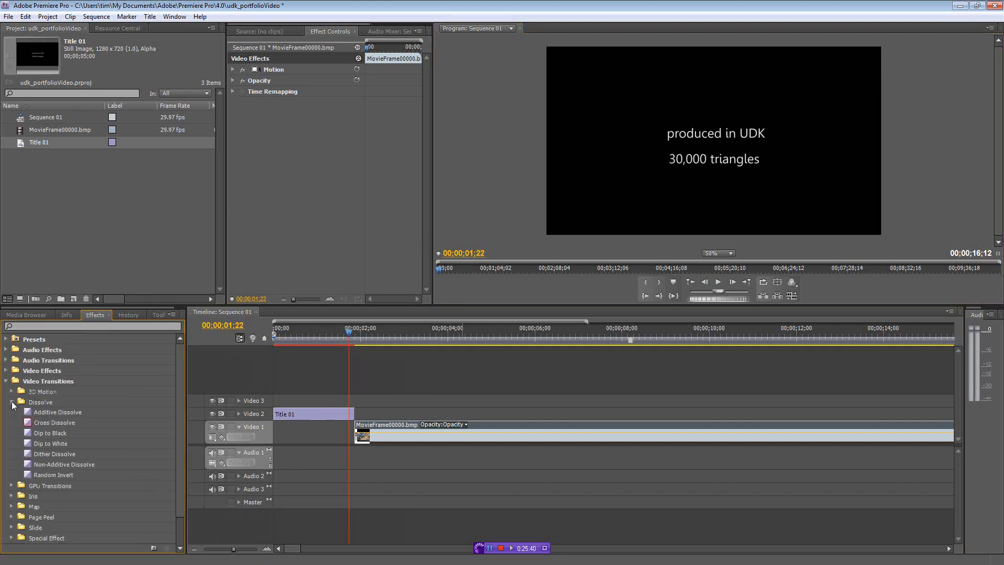
{"action": "left_click_drag", "start_coordinate": [58, 413], "coordinate": [319, 414]}
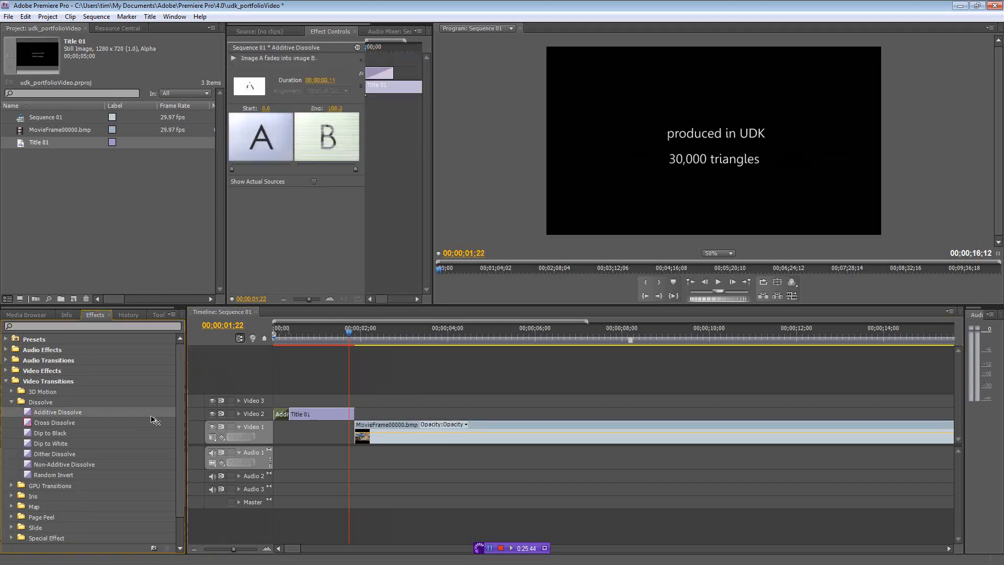
{"action": "left_click_drag", "start_coordinate": [152, 413], "coordinate": [344, 412]}
- Play the sequence from the beginning to check the title's dissolves into the castle shot
{"action": "left_click_drag", "start_coordinate": [349, 334], "coordinate": [270, 344]}
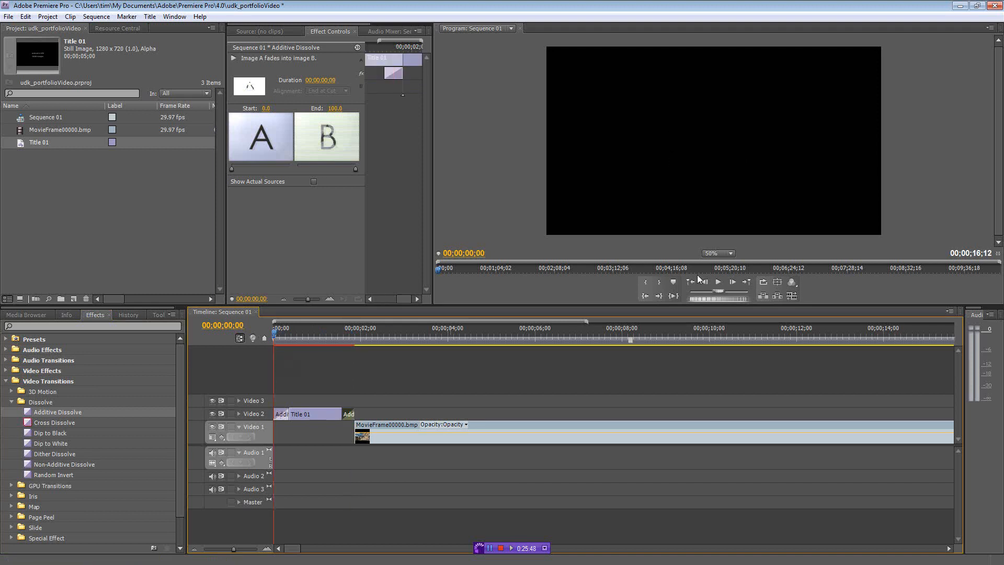
{"action": "left_click", "coordinate": [719, 282]}
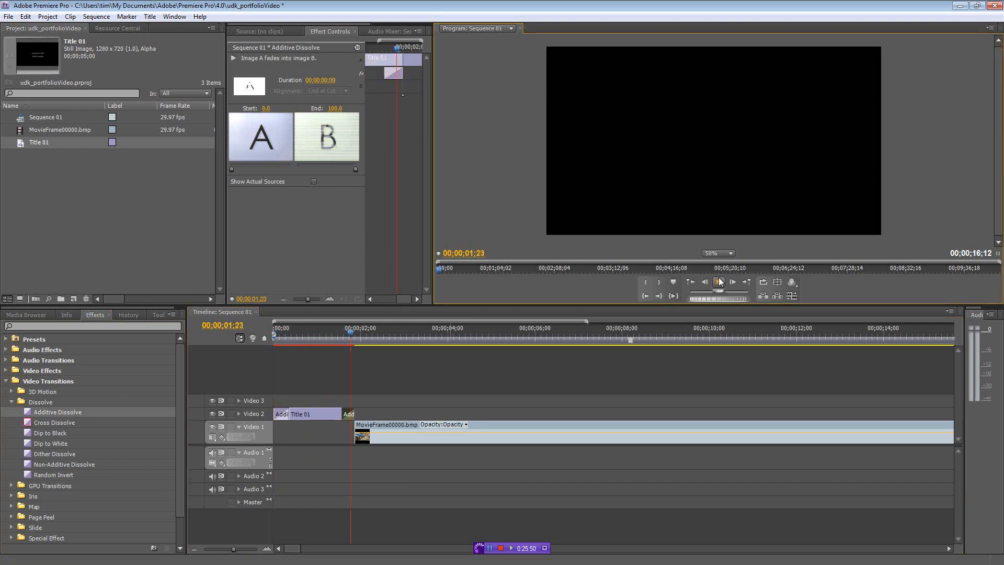
{"action": "left_click", "coordinate": [720, 282]}
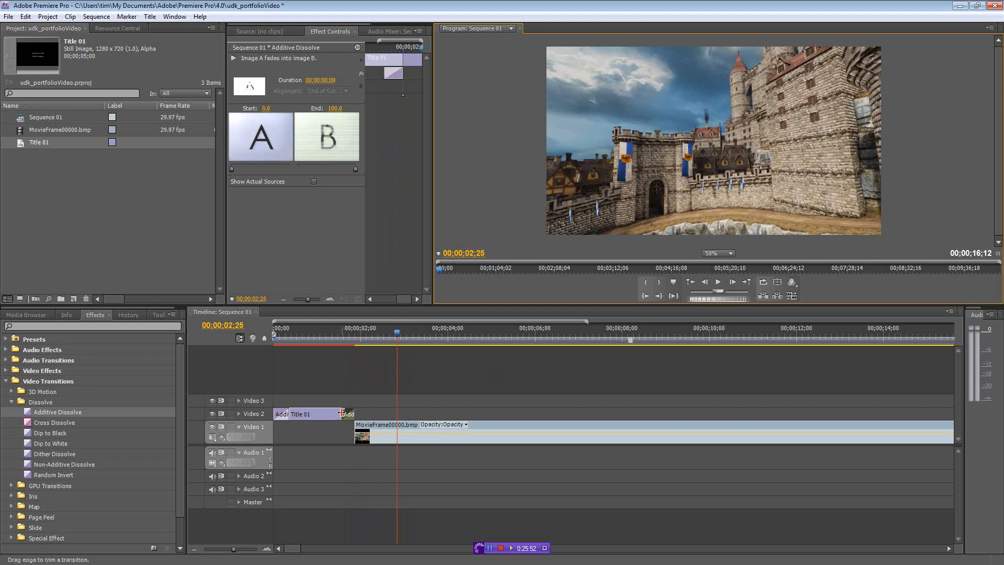
- Extend Title 01 over the movie clip's start with longer dissolves at both ends, and preview the result from the beginning
{"action": "left_click_drag", "start_coordinate": [341, 413], "coordinate": [368, 413]}
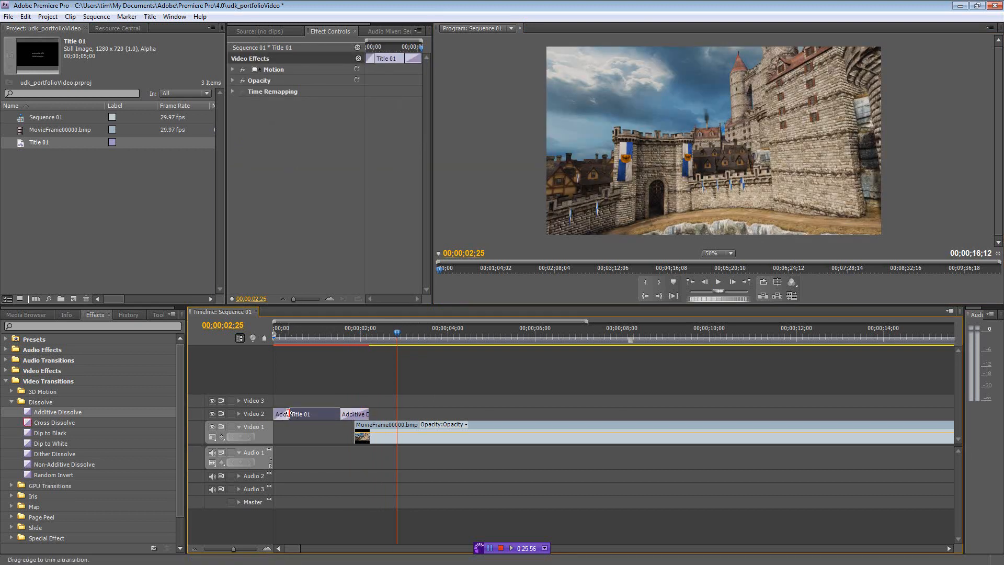
{"action": "left_click_drag", "start_coordinate": [289, 413], "coordinate": [296, 414]}
{"action": "left_click_drag", "start_coordinate": [397, 334], "coordinate": [275, 338]}
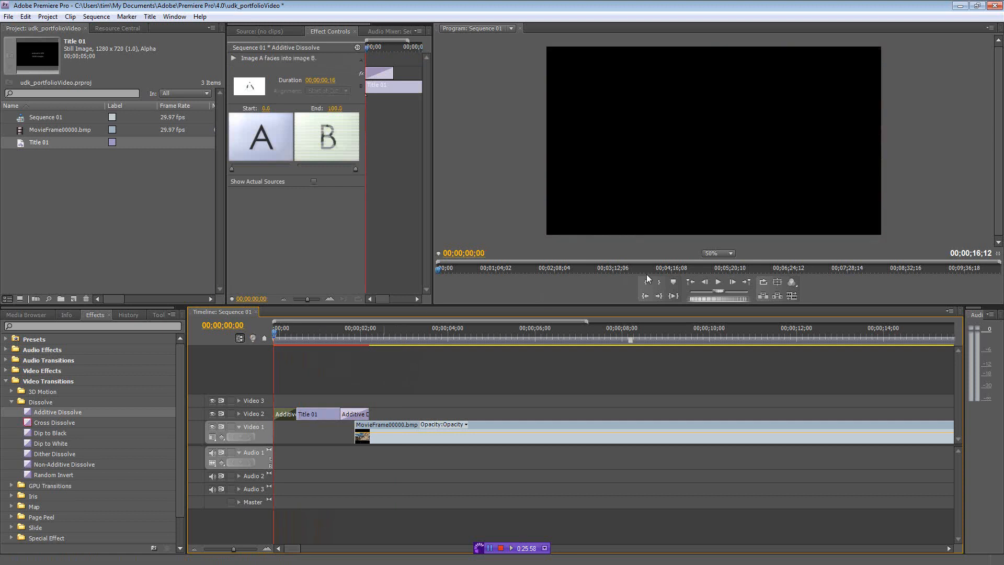
{"action": "left_click", "coordinate": [719, 282]}
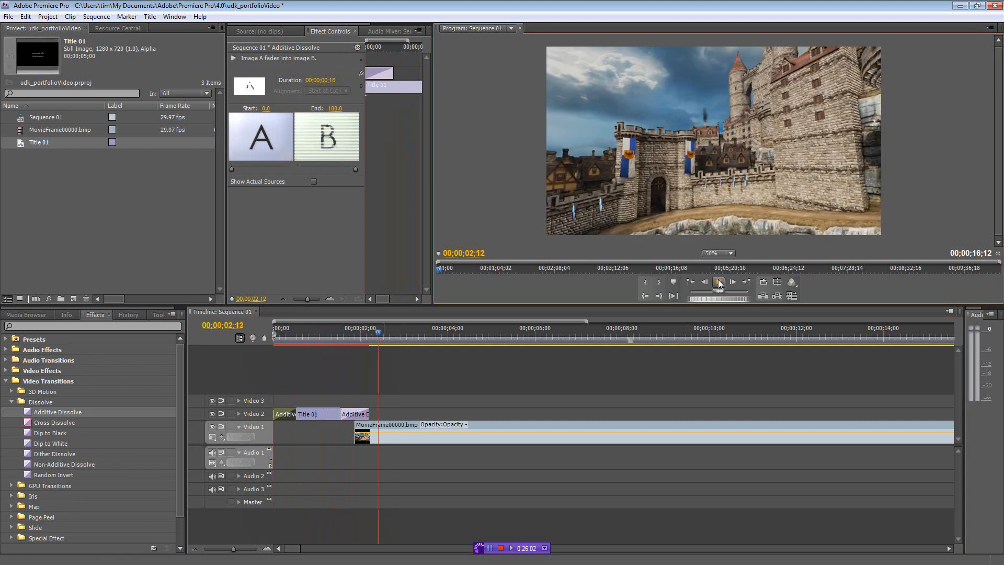
{"action": "left_click", "coordinate": [718, 281]}
- Extend the end of Title 01 to about 00;00;02;20 and return the playhead to the sequence start
{"action": "left_click_drag", "start_coordinate": [369, 414], "coordinate": [391, 414]}
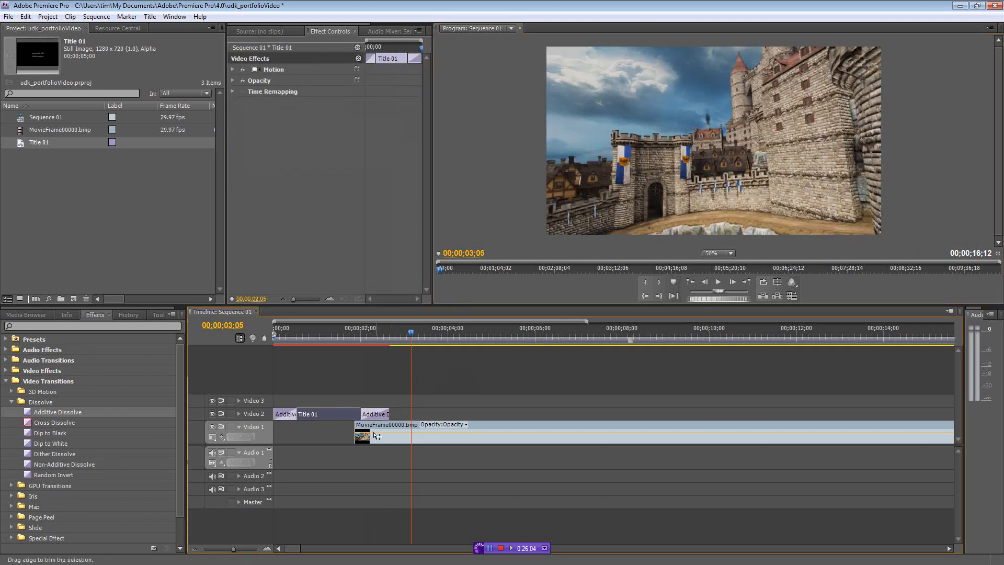
{"action": "left_click_drag", "start_coordinate": [402, 337], "coordinate": [249, 356]}
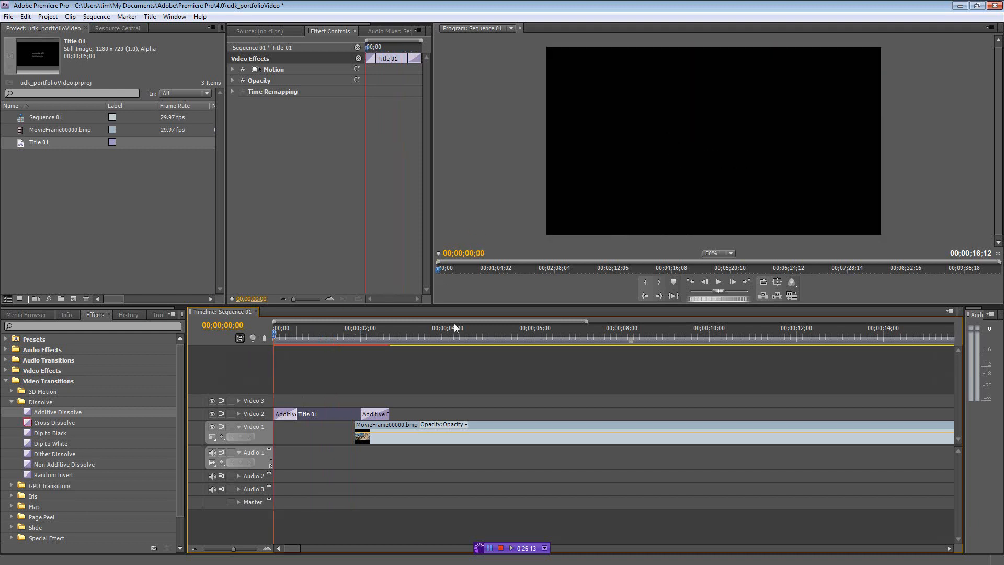
- Apply the Additive Dissolve transition to the start of the movie clip on Video 1 and preview the sequence
{"action": "left_click_drag", "start_coordinate": [48, 412], "coordinate": [387, 425]}
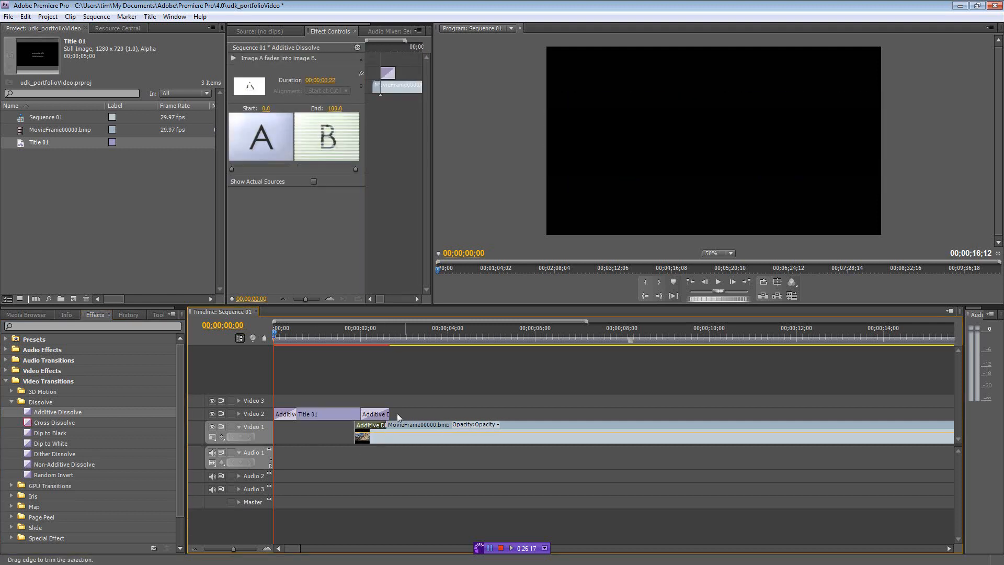
{"action": "left_click", "coordinate": [717, 282]}
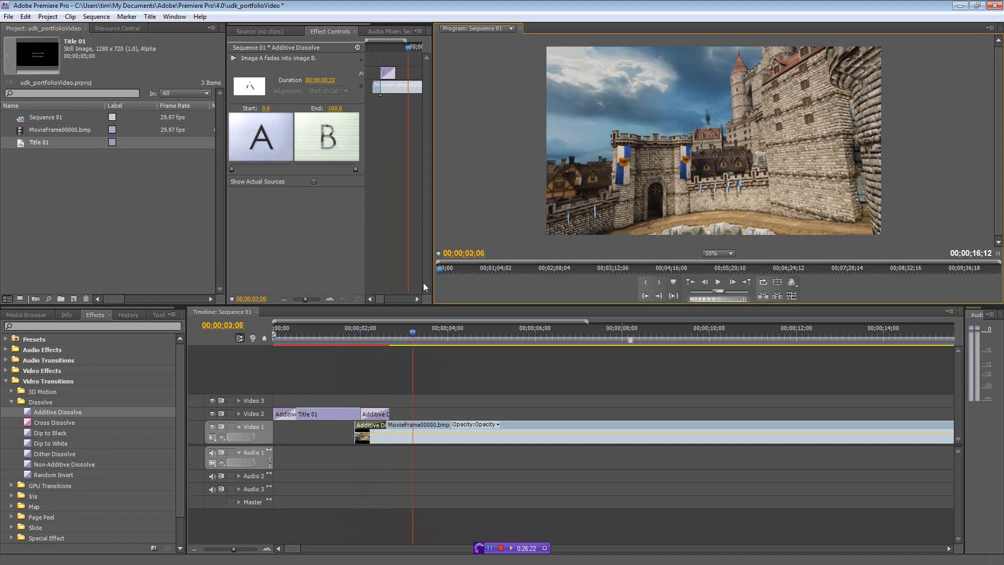
- Open the media export settings for the sequence and name the MPEG2 output file UDK_portfoliovideo on the Desktop
{"action": "left_click", "coordinate": [9, 17]}
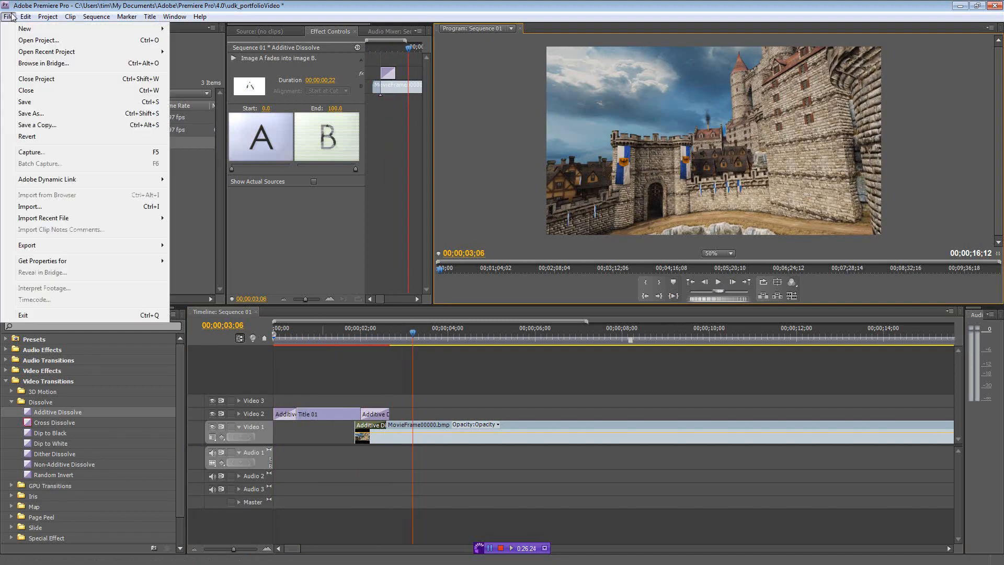
{"action": "key", "text": "Escape"}
{"action": "left_click", "coordinate": [9, 16]}
{"action": "mouse_move", "coordinate": [99, 250]}
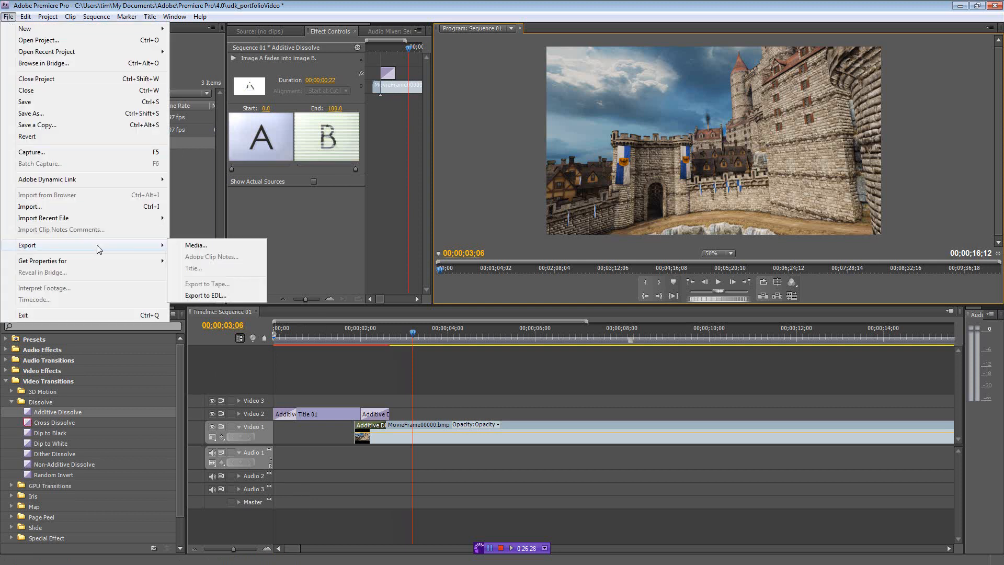
{"action": "left_click", "coordinate": [196, 246]}
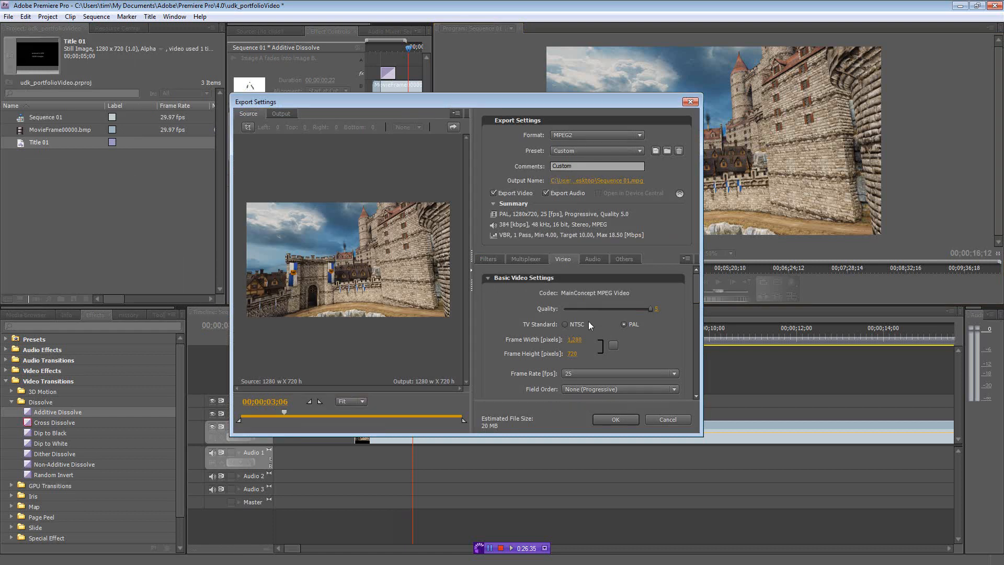
{"action": "left_click", "coordinate": [602, 180]}
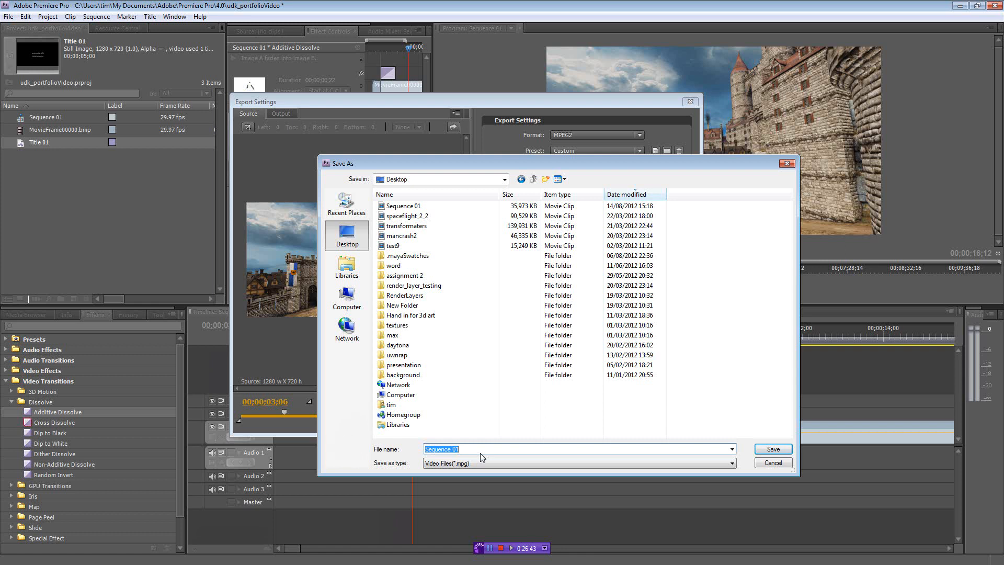
{"action": "type", "text": "UDK_portfoliovideo"}
{"action": "left_click", "coordinate": [765, 448]}
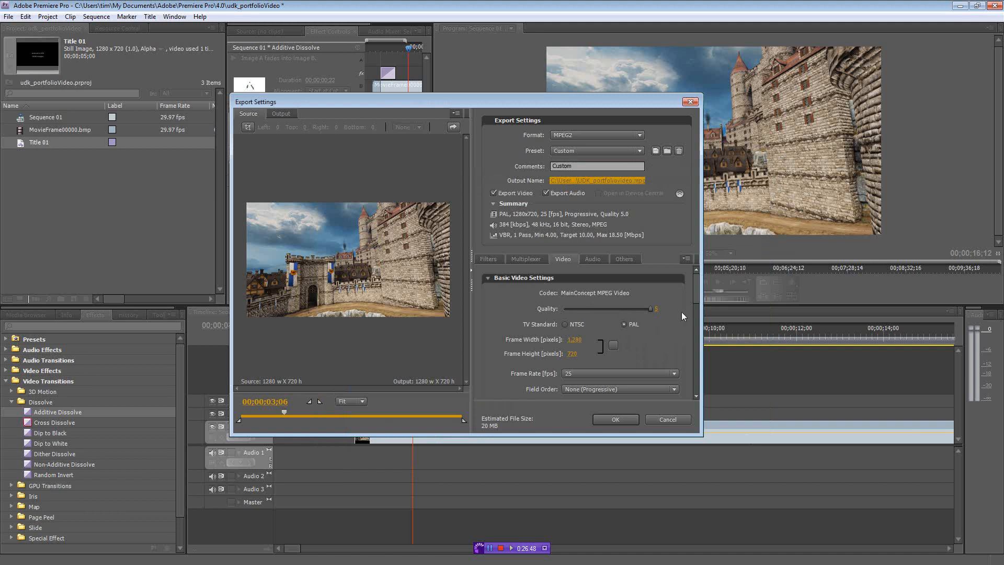
- Try a 30 fps export frame rate, switch the TV standard to NTSC, and scrub the export preview to about 00;00;14;09
{"action": "scroll", "coordinate": [695, 296], "scroll_direction": "down", "scroll_amount": 1}
{"action": "left_click", "coordinate": [591, 347]}
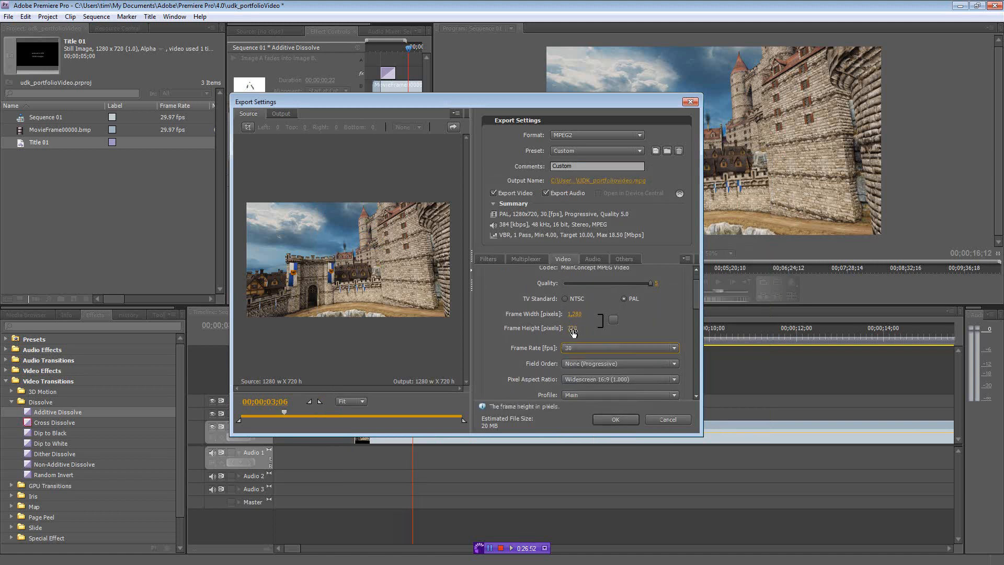
{"action": "left_click", "coordinate": [567, 298]}
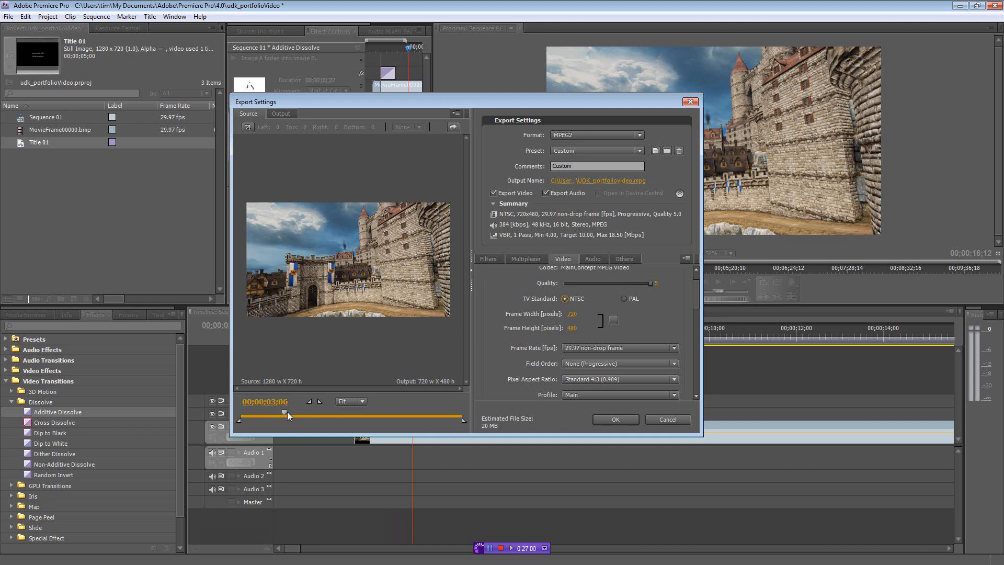
{"action": "left_click_drag", "start_coordinate": [287, 415], "coordinate": [464, 424]}
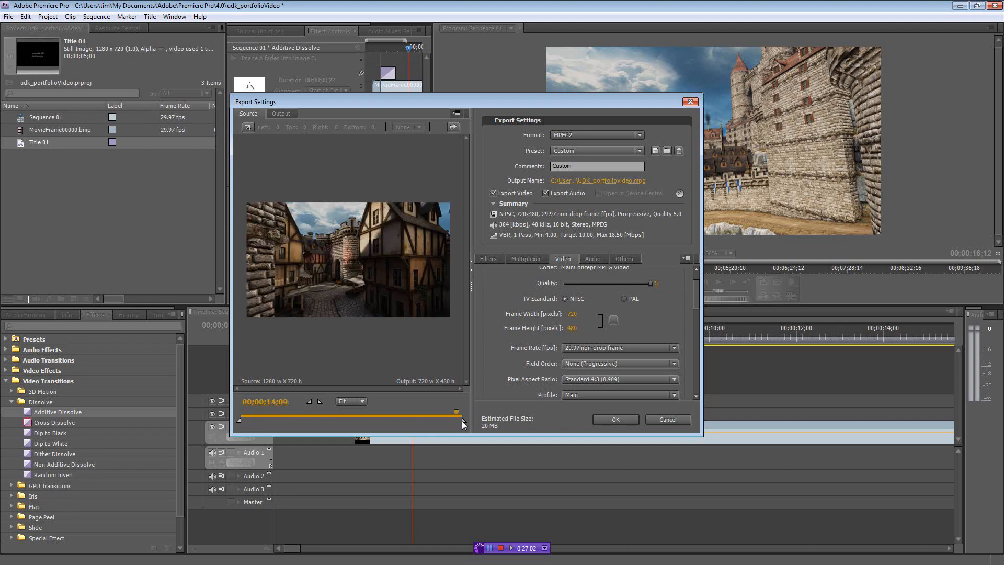
- Confirm the export settings to send the sequence to Adobe Media Encoder, and start encoding the queue
{"action": "left_click", "coordinate": [634, 420]}
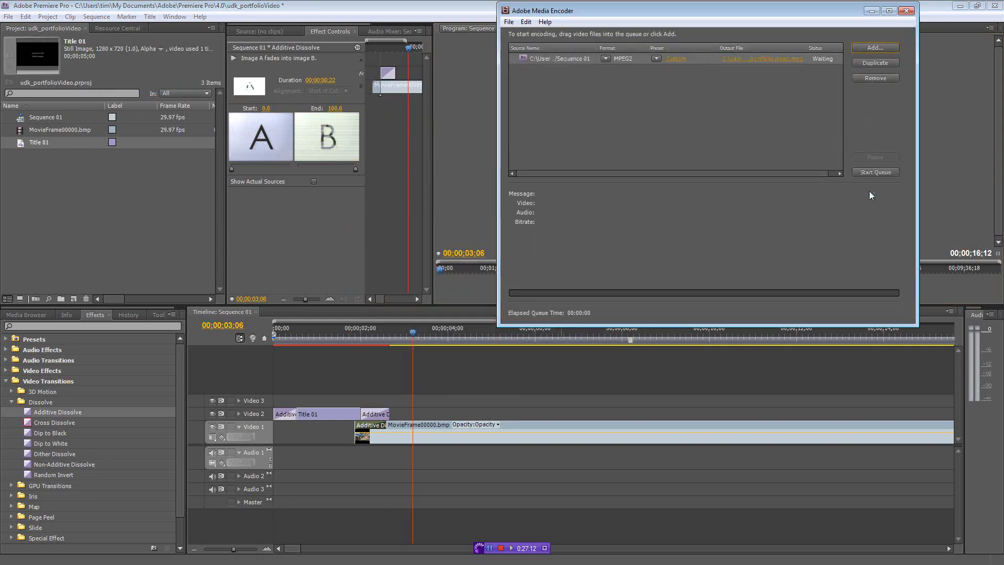
{"action": "left_click", "coordinate": [876, 174]}
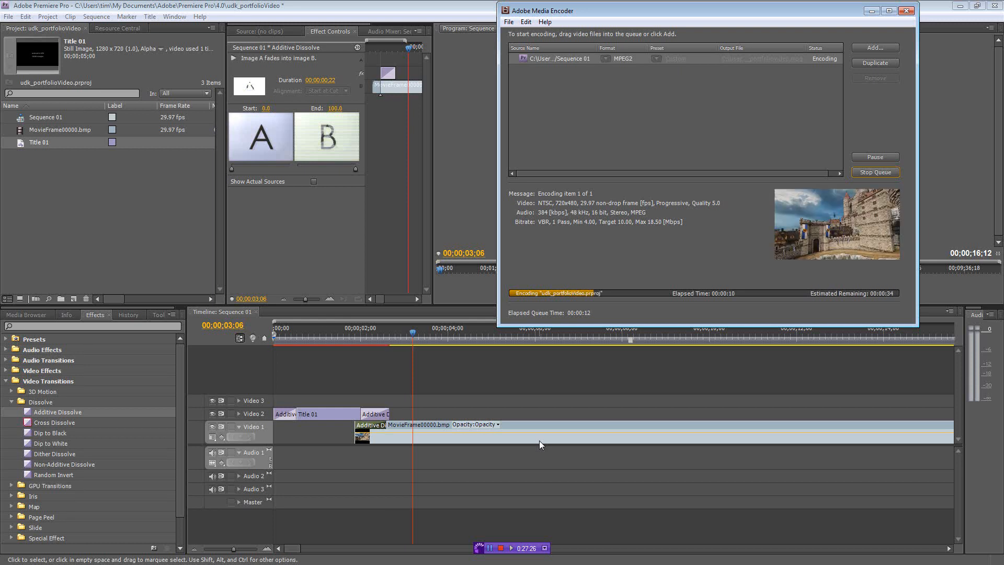
{"action": "left_click", "coordinate": [490, 548]}
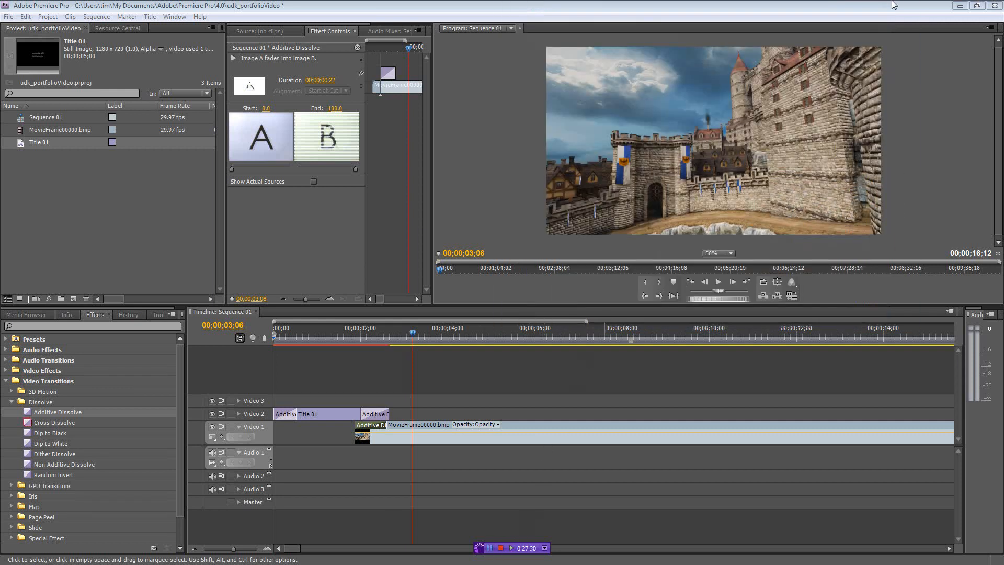
- Switch to the desktop, play the exported UDK_portfoliovideo file to check the result, and close the player
{"action": "key", "text": "super+d"}
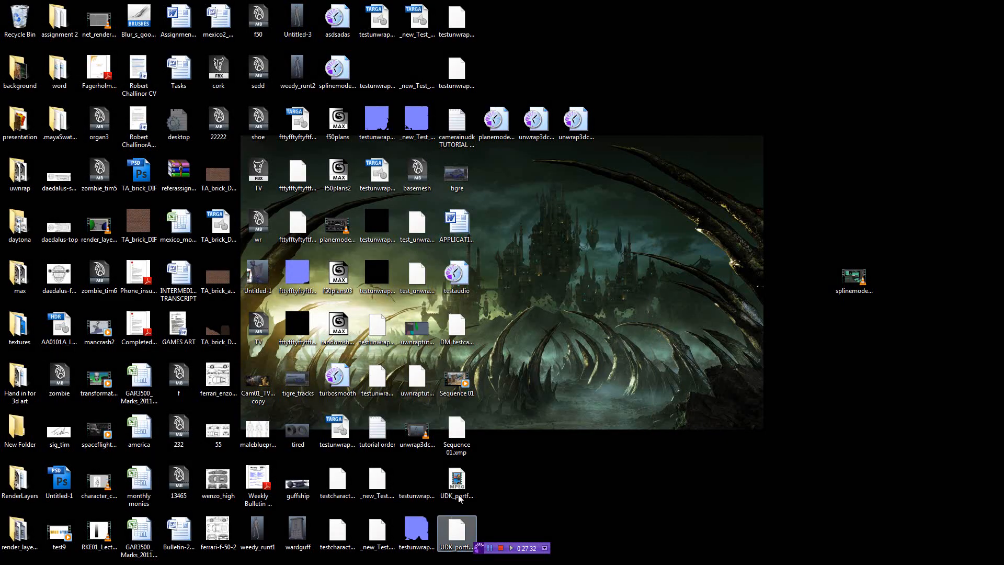
{"action": "left_click", "coordinate": [455, 480]}
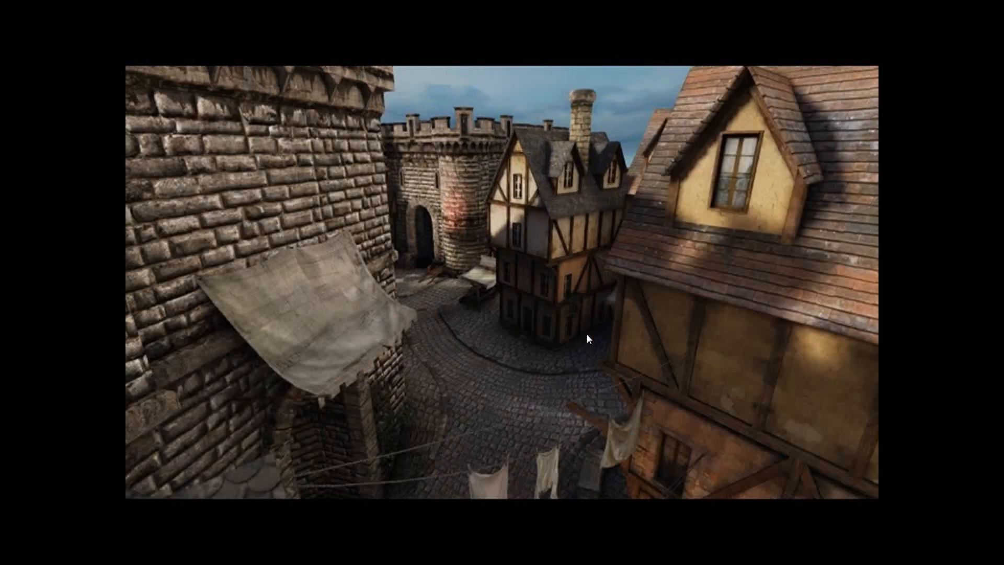
{"action": "key", "text": "Escape"}
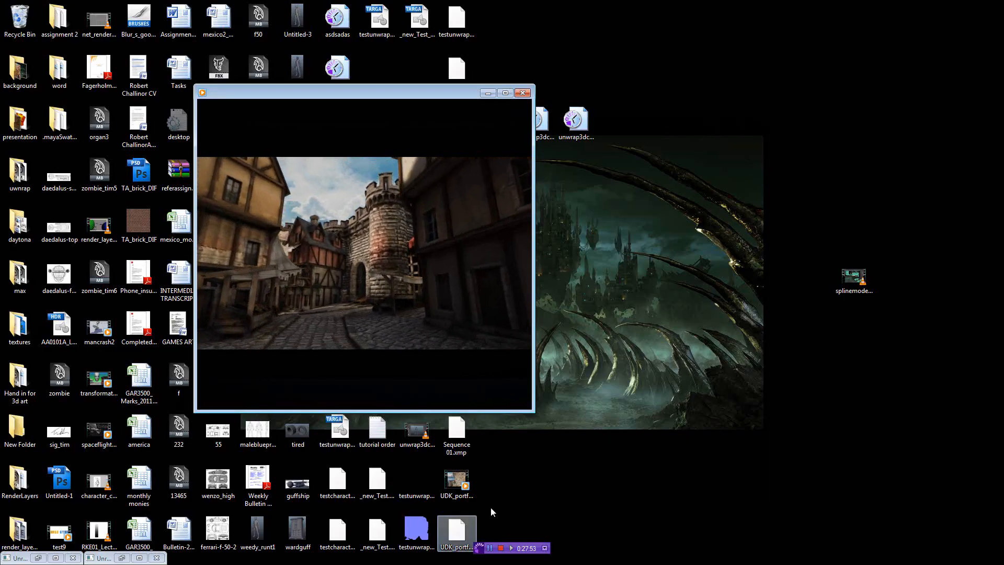
{"action": "left_click", "coordinate": [523, 93]}
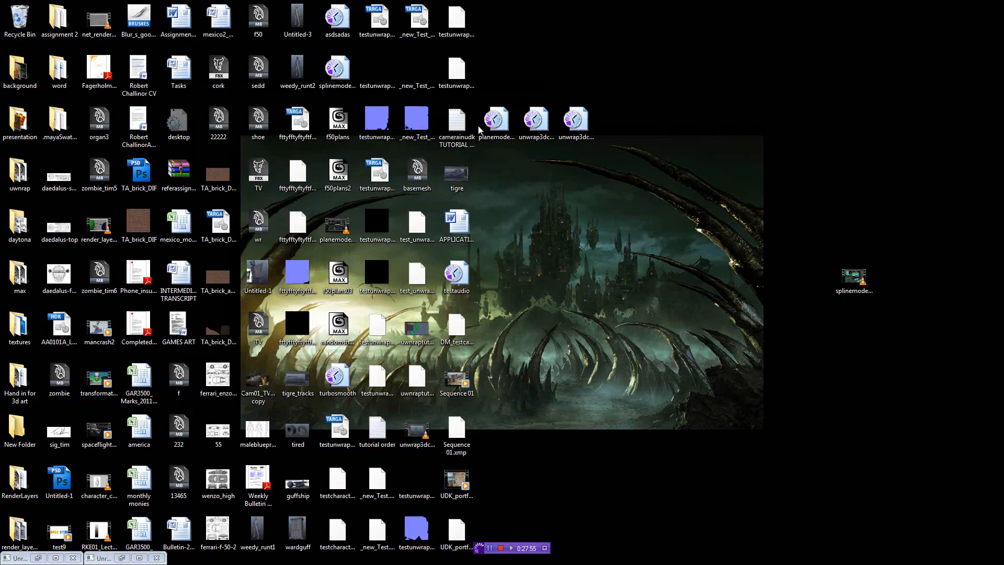